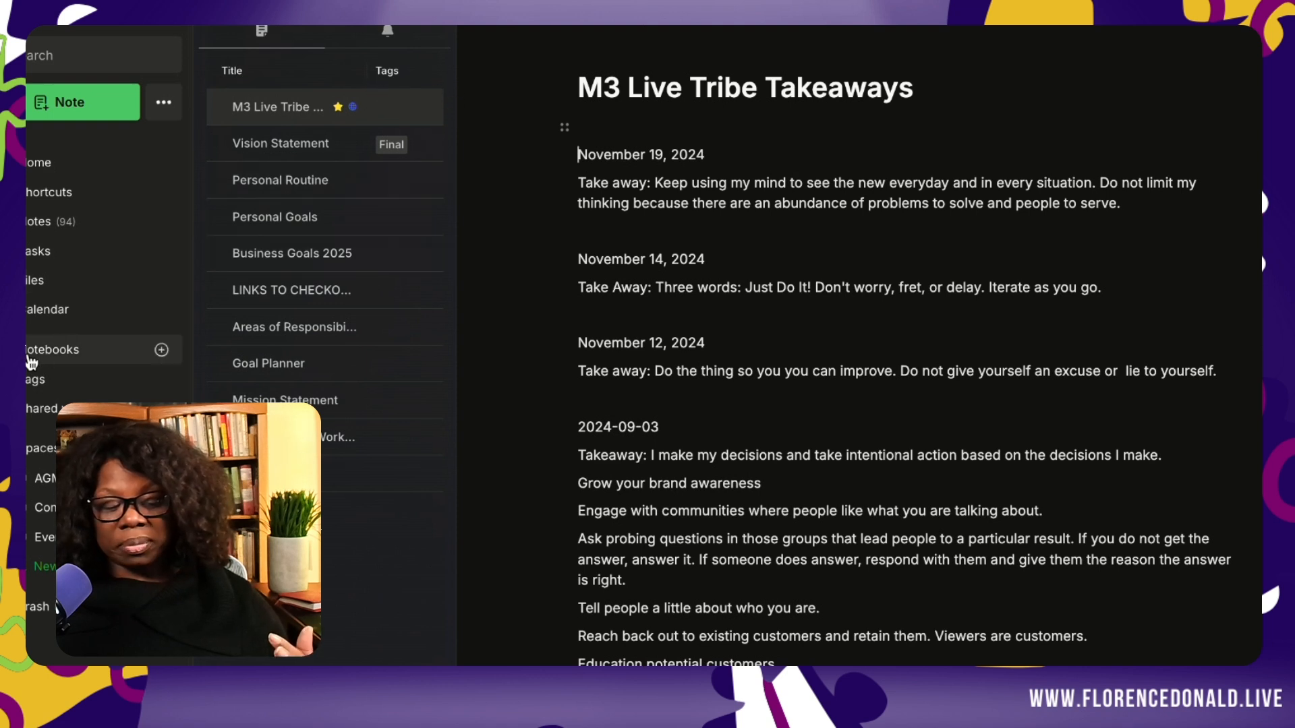
Step: Create a note titled "New Note In The Inbox" in the .In Box notebook and reopen it from the note list
left_click(60, 350)
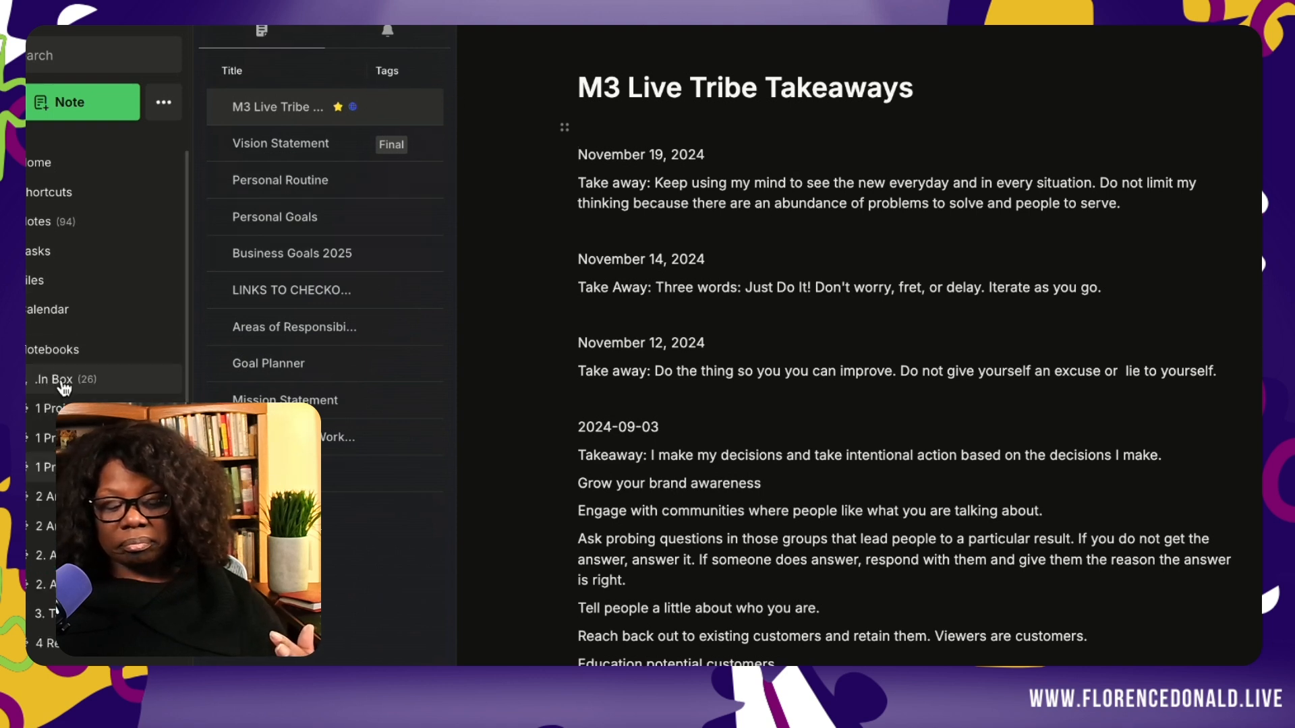
left_click(60, 381)
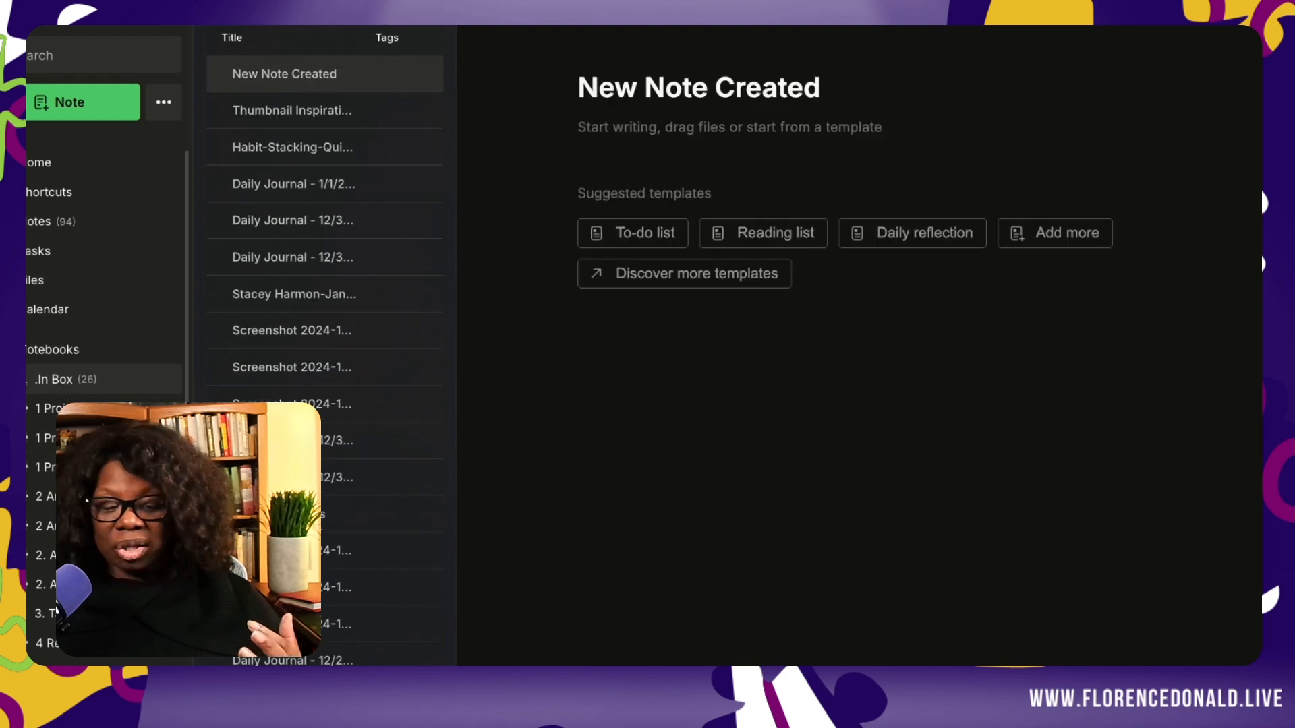
left_click(404, 29)
left_click(362, 38)
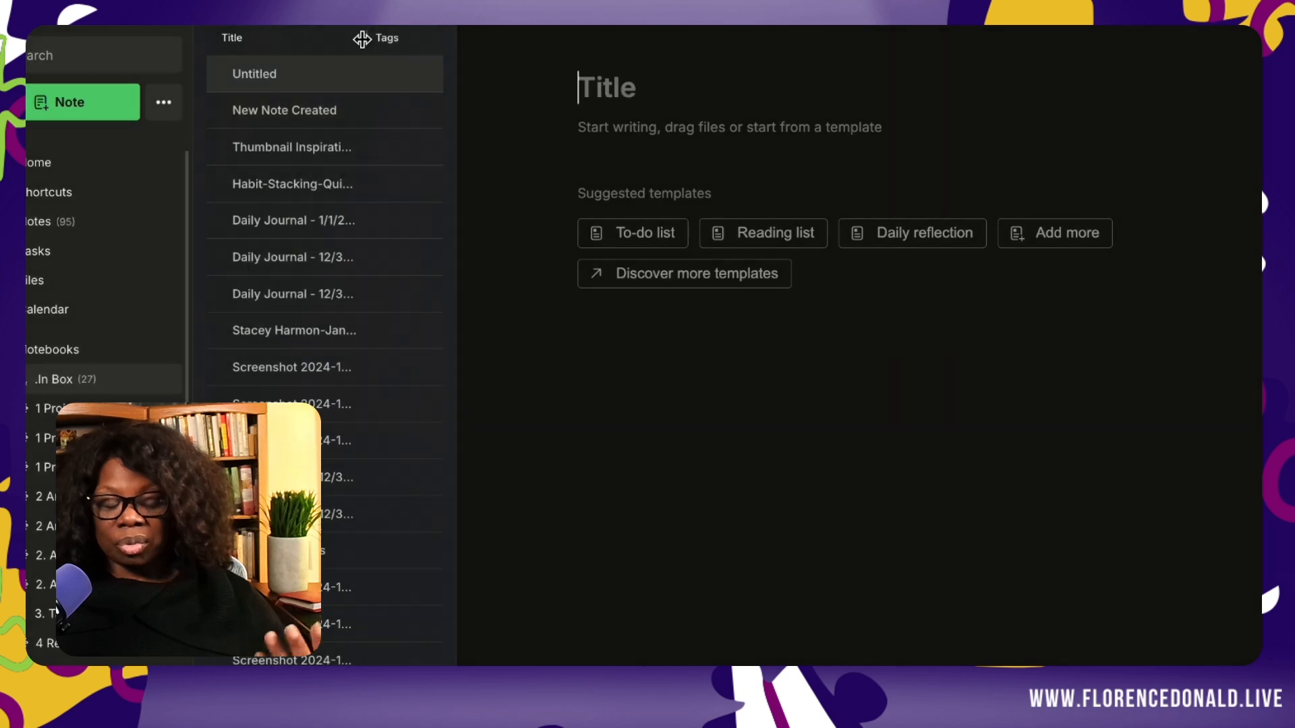
type("New Not")
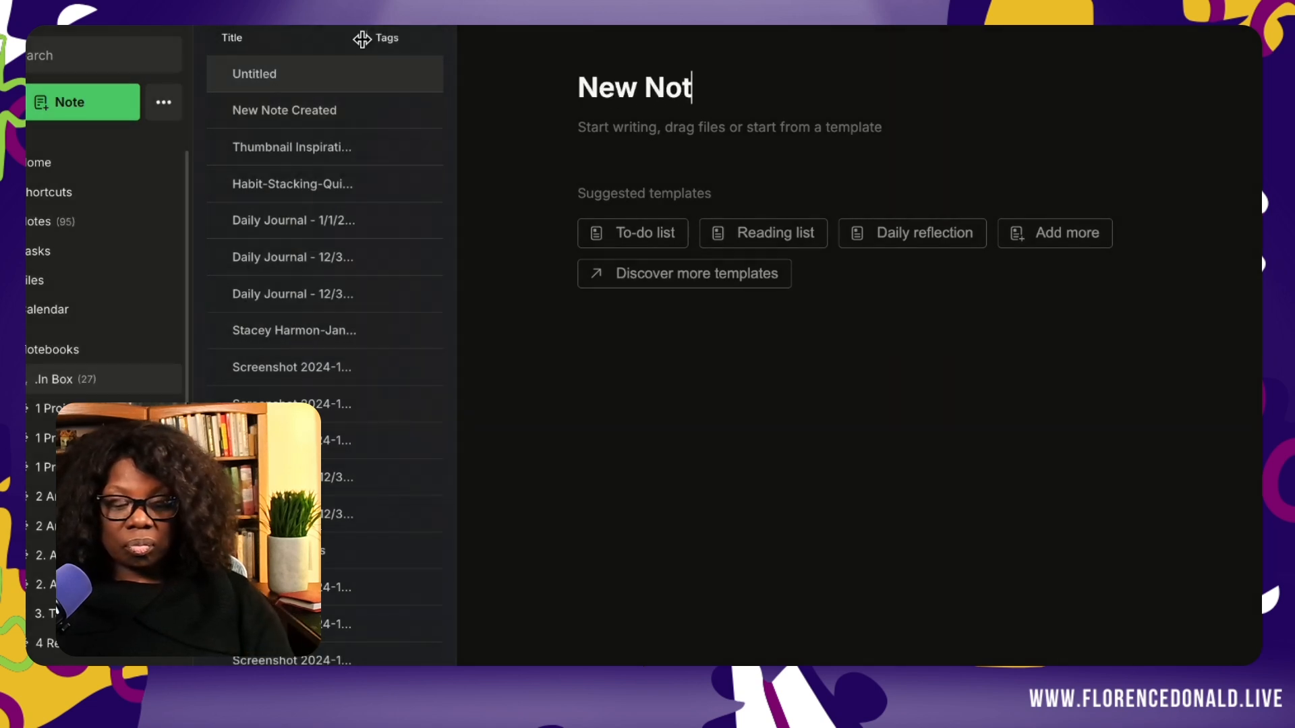
type("e In The Inbox")
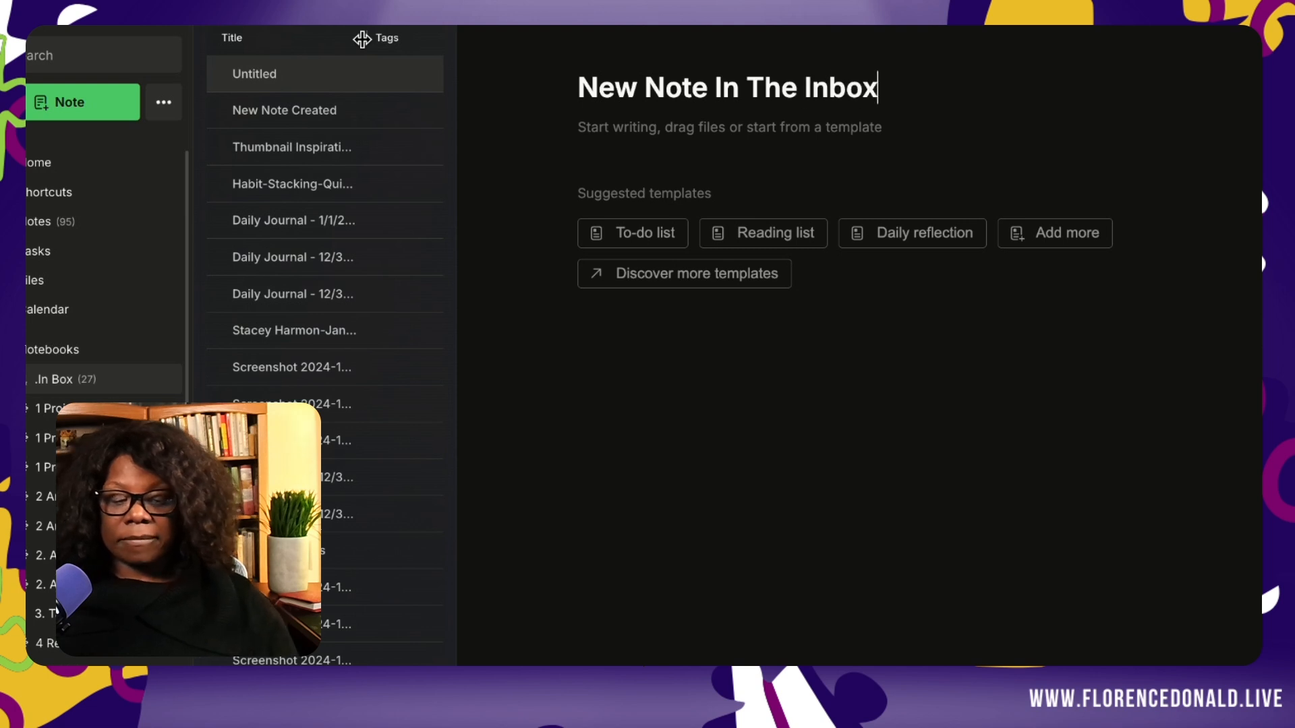
left_click(254, 122)
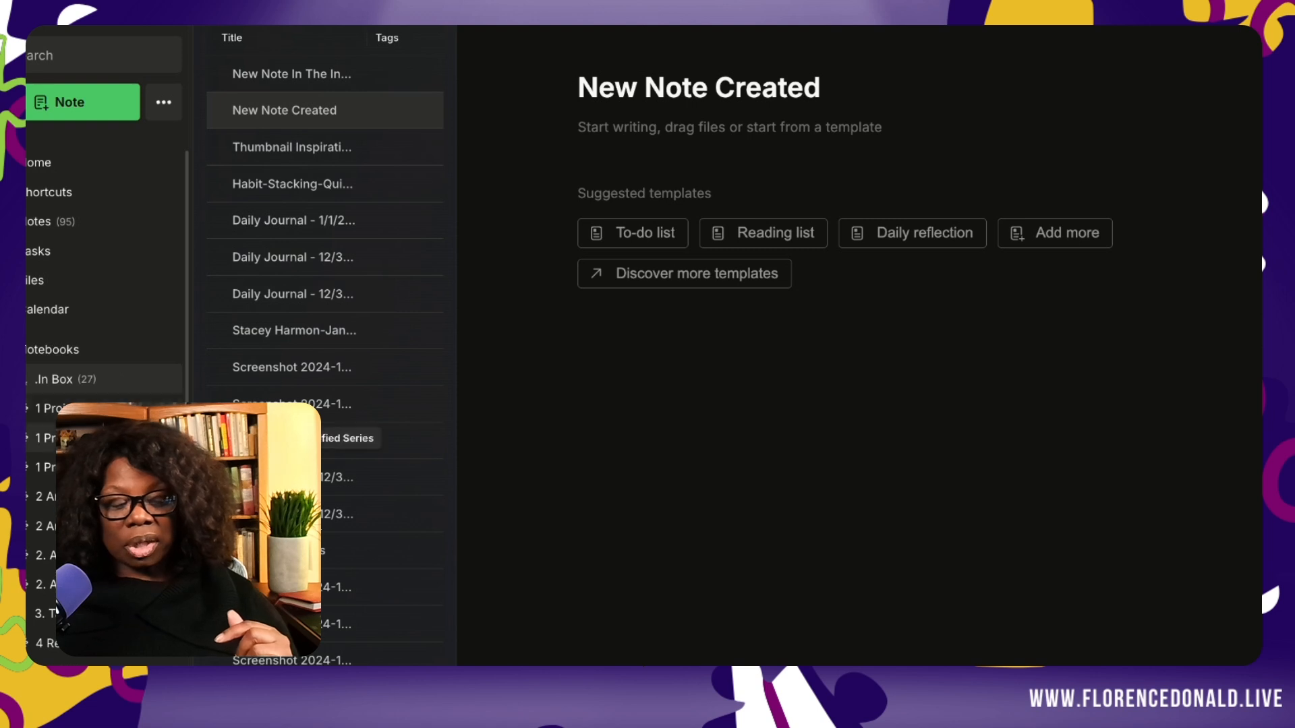
left_click(388, 74)
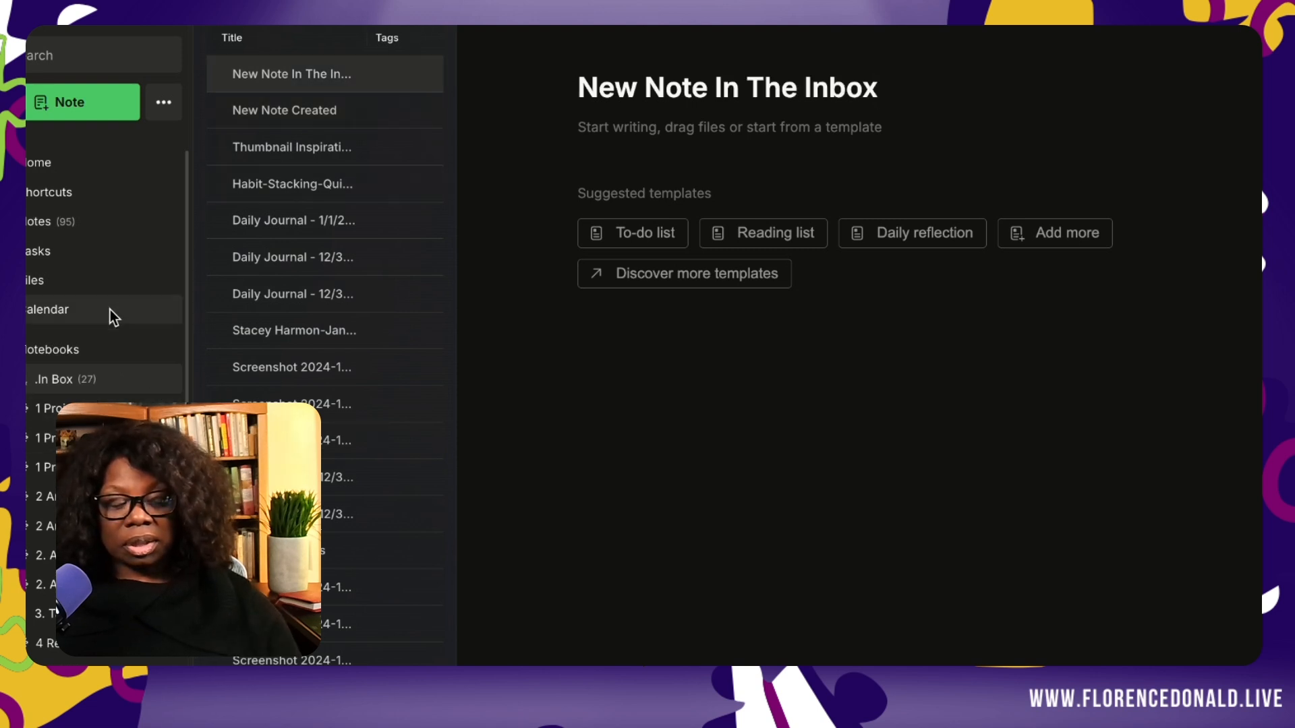
Step: Add a note titled "Added another New Note" to the 1. AGM: Coordination notebook in the 1 Projects-AGM stack
left_click(65, 351)
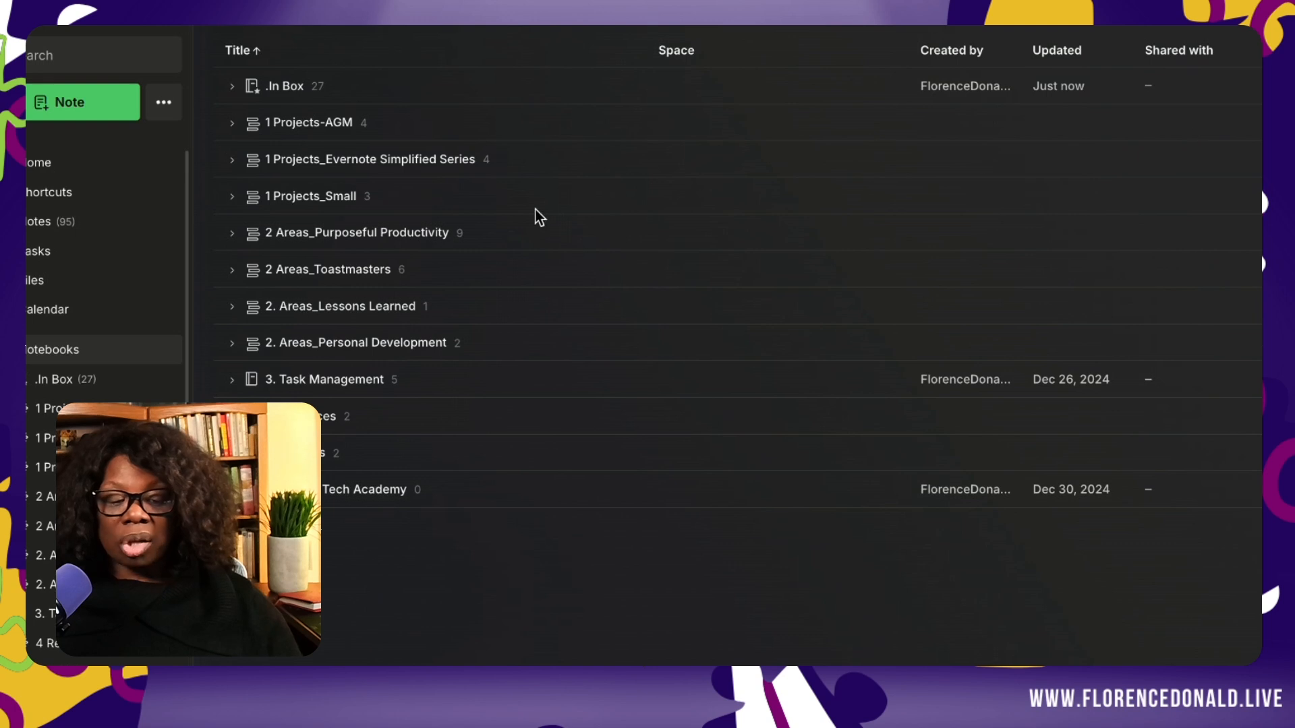
left_click(233, 126)
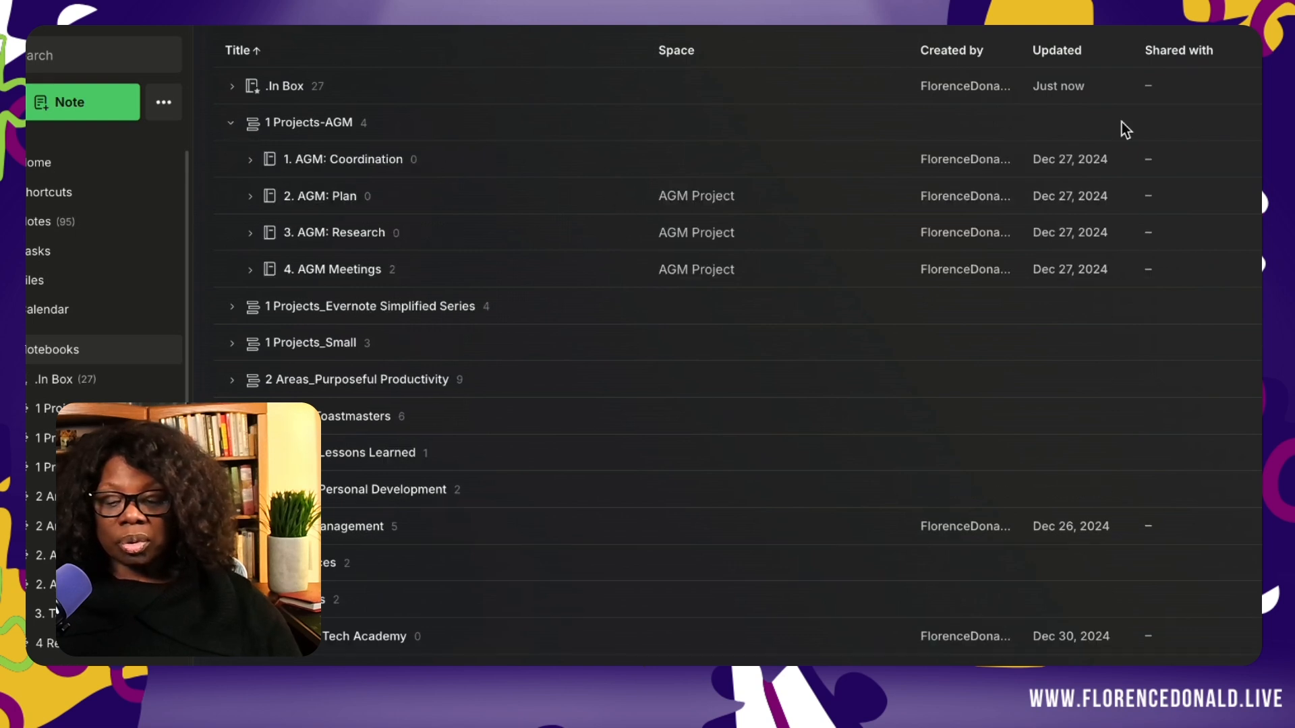
left_click(1275, 160)
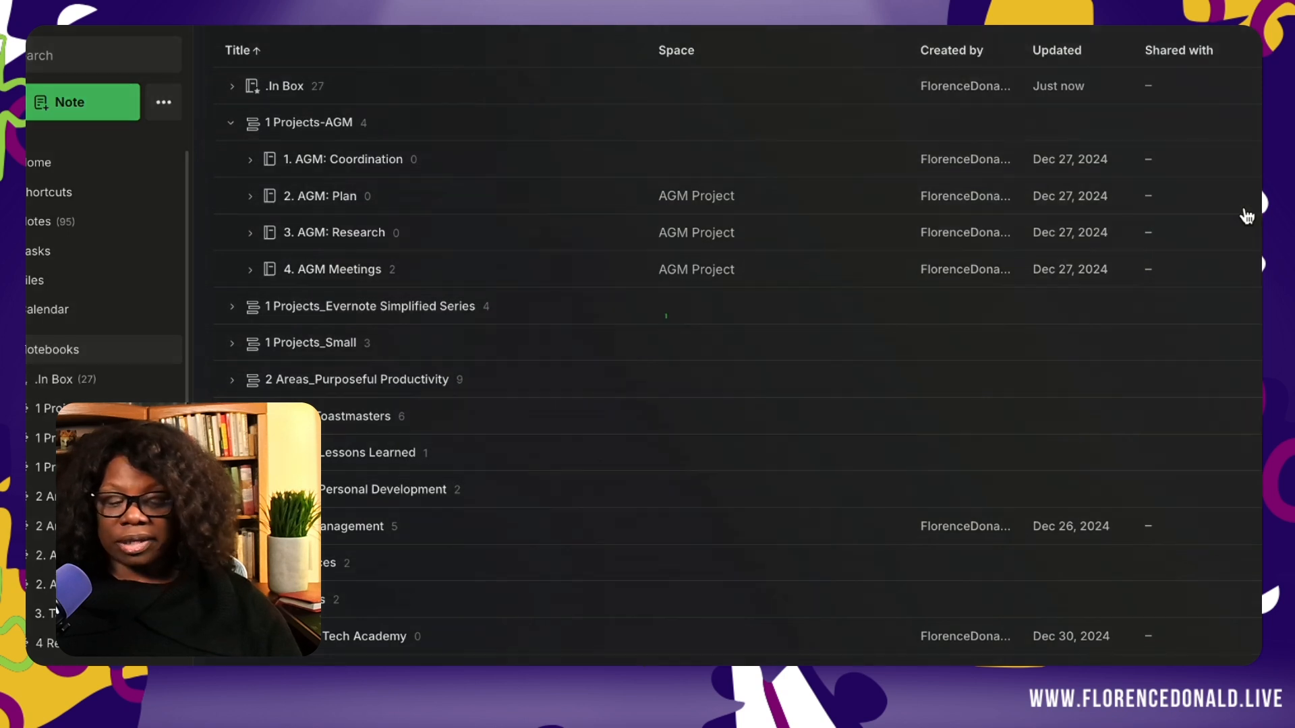
left_click(1246, 212)
type("Add")
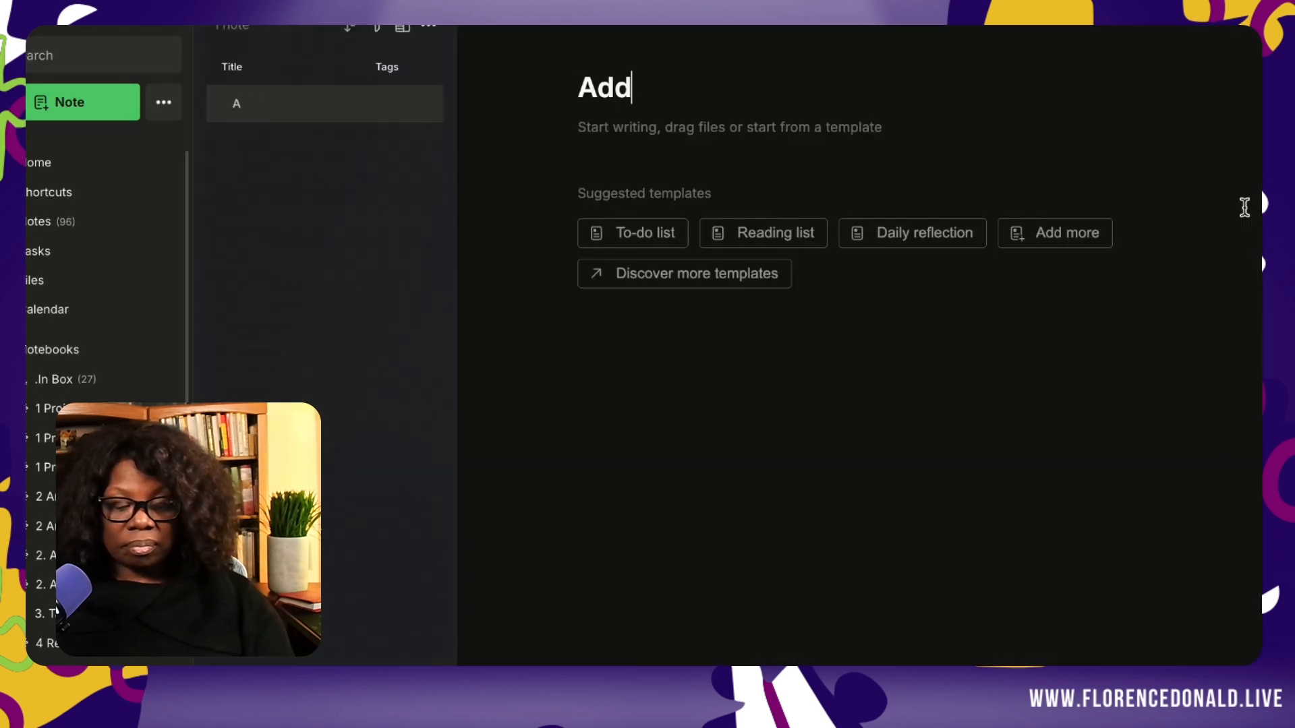
type("ed another New Note")
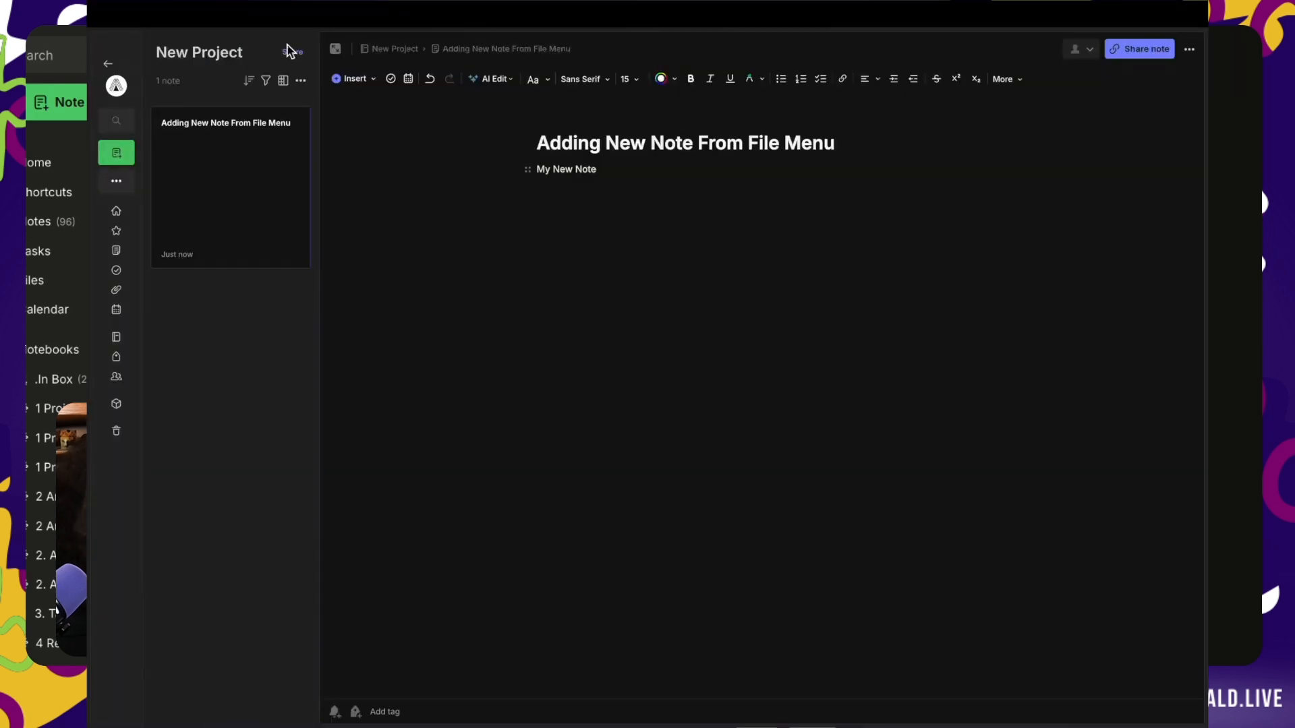
Step: Create a second note in the New Project notebook and title it "Adding New Note From Note Menu"
left_click(193, 13)
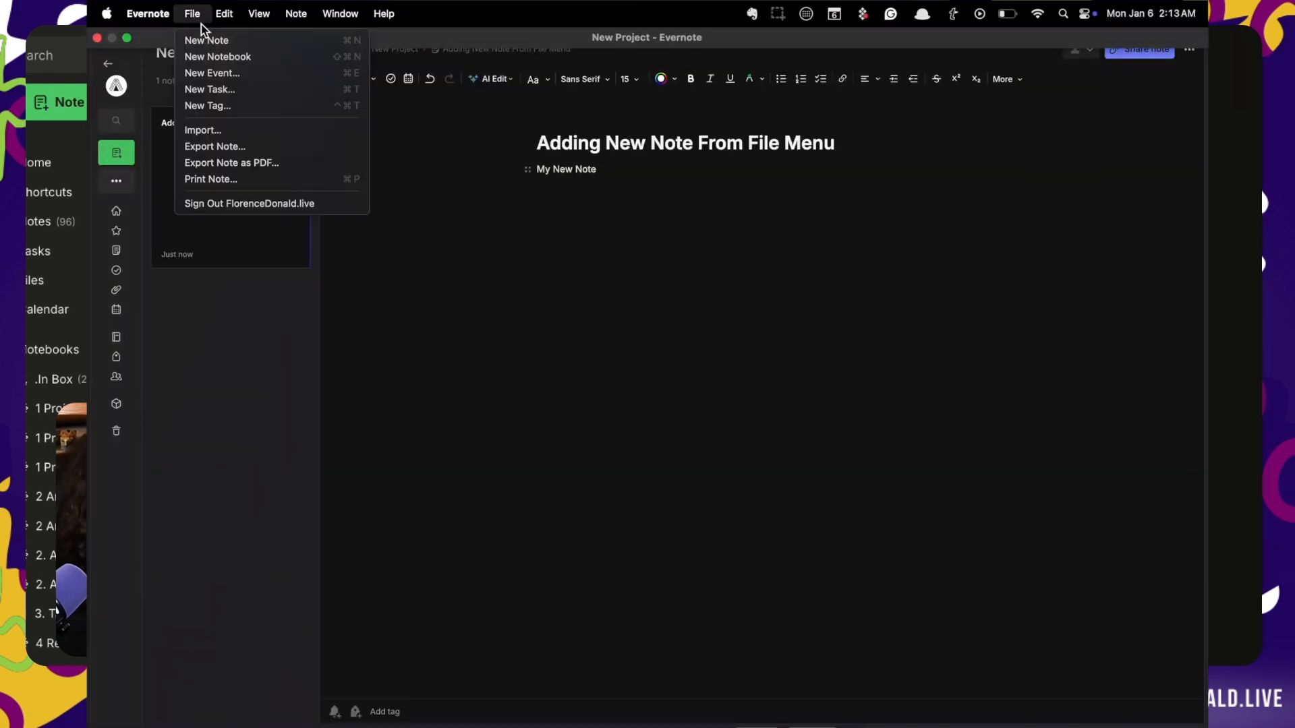
left_click(207, 38)
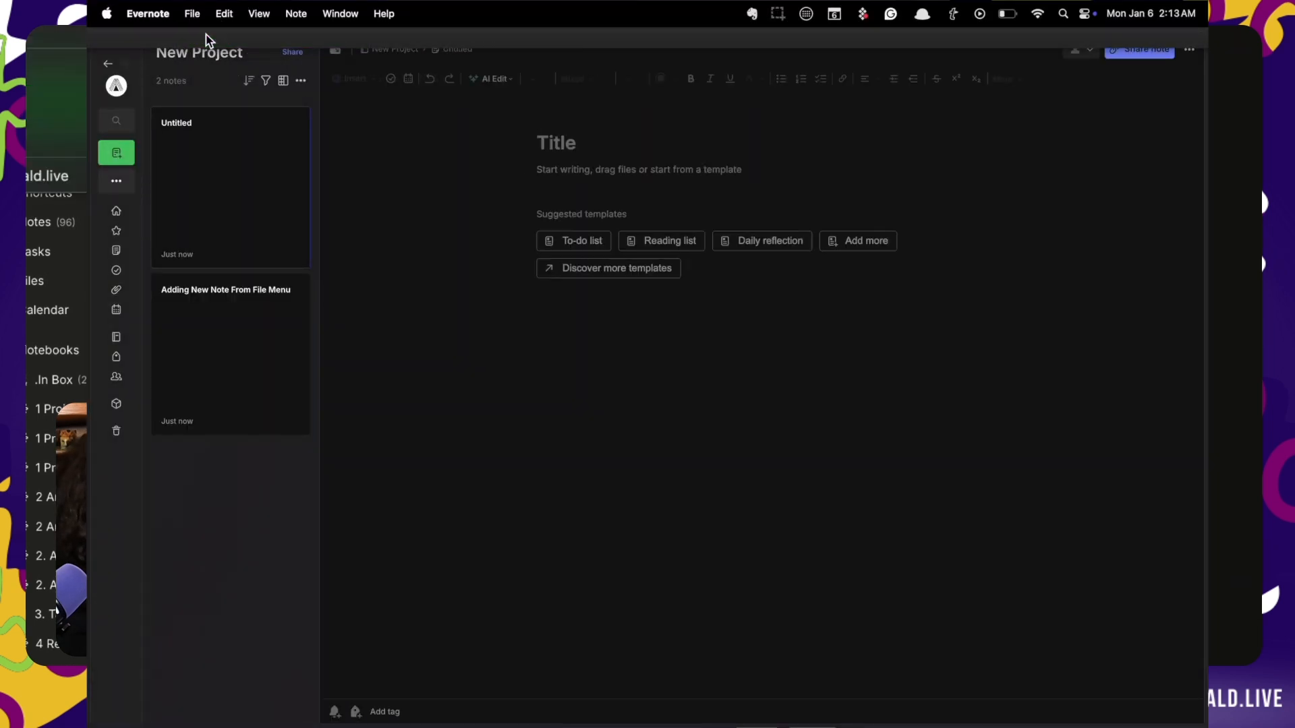
type("Adding New N")
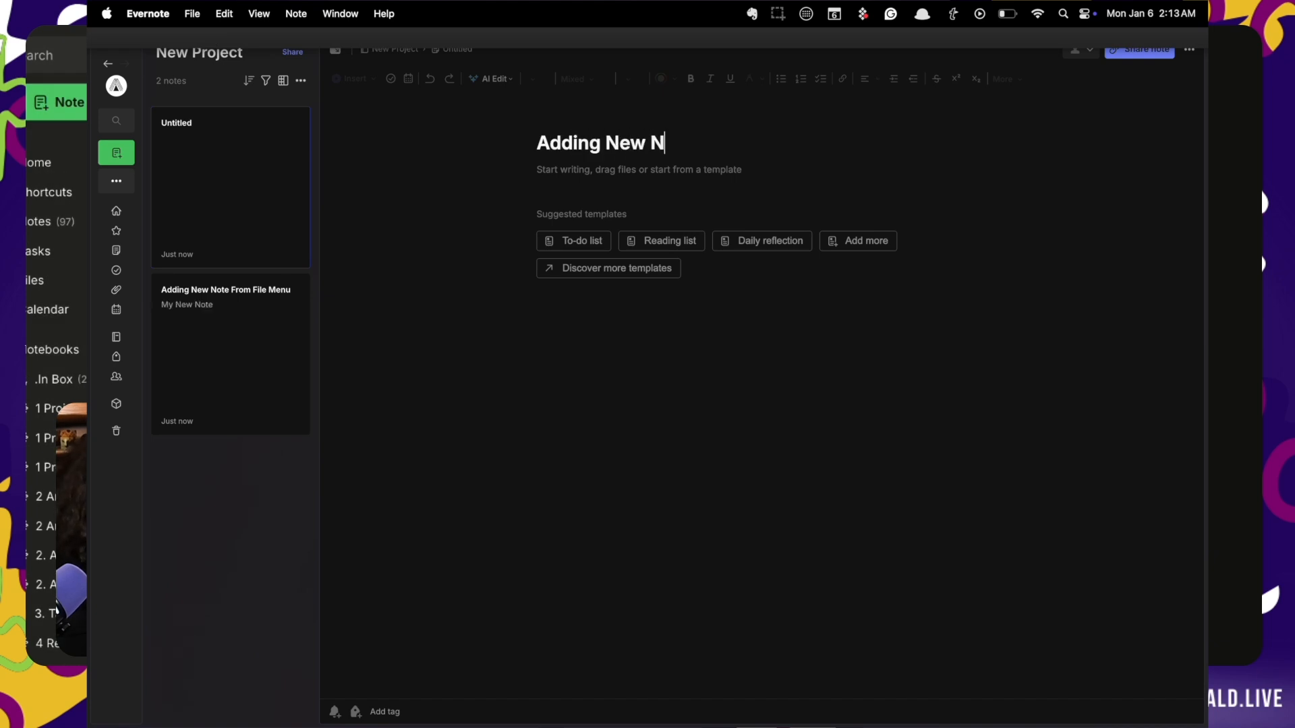
type("ote Frtom Note Menu")
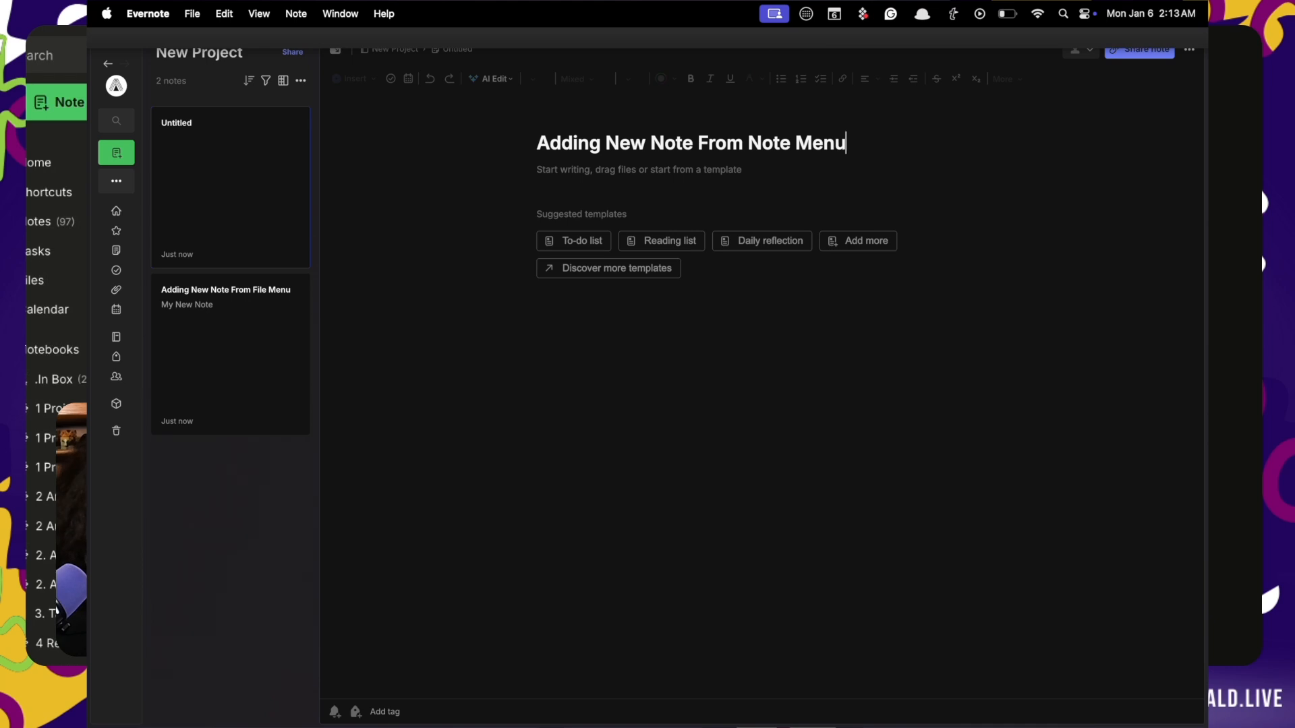
Step: Begin the body text of the "Adding New Note From Note Menu" note with "This is"
key("Return")
type("This")
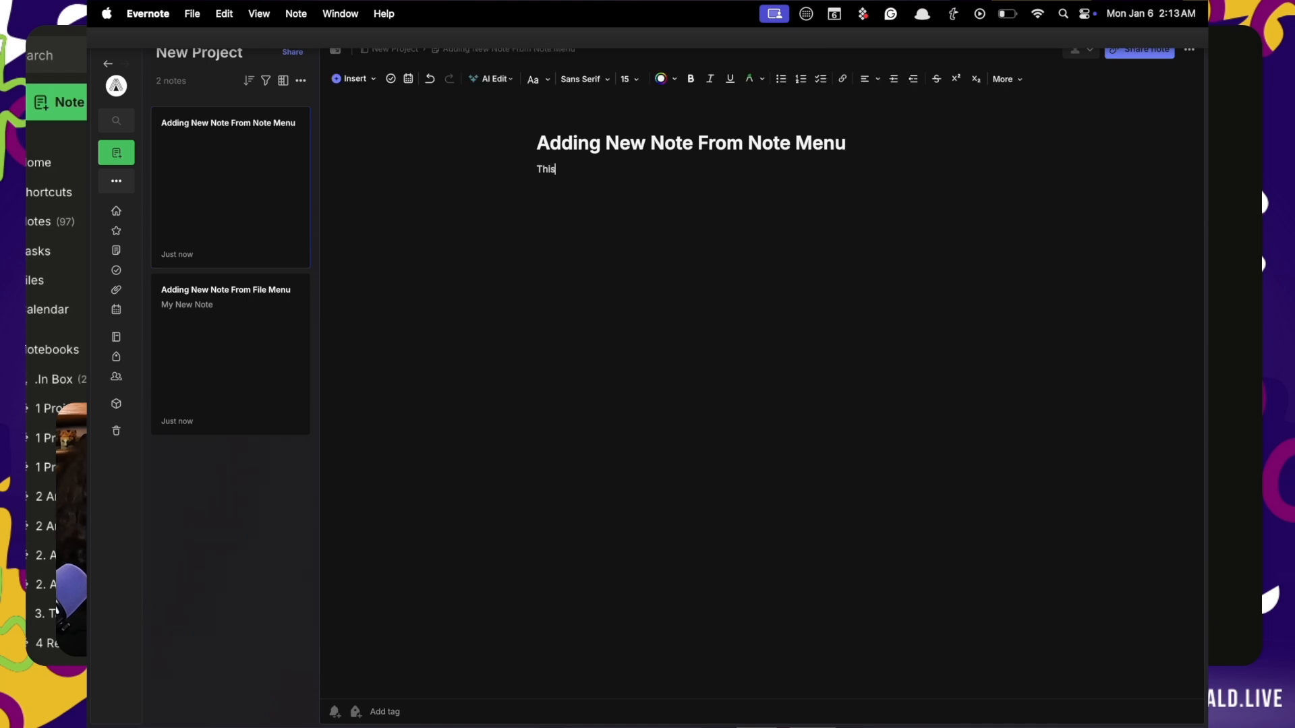
type("i s")
key("BackSpace")
key("BackSpace")
key("BackSpace")
type("is")
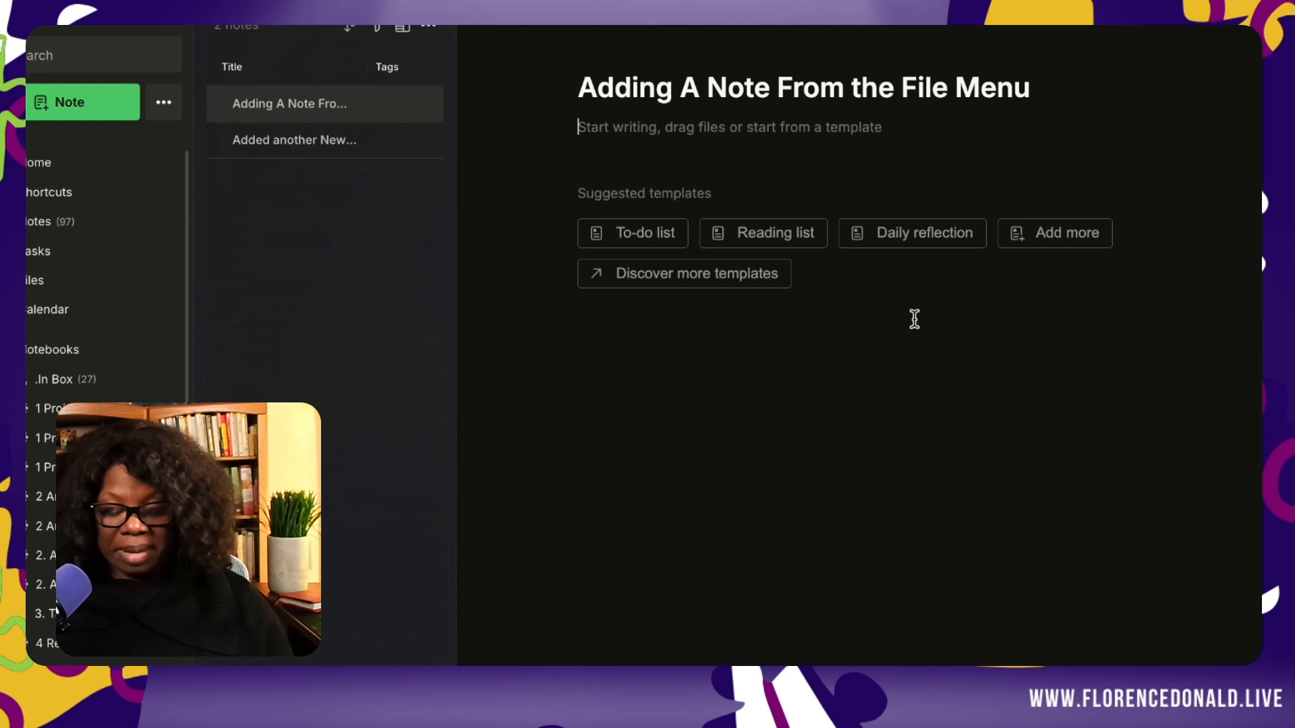
Step: Create another note in the current notebook and title it "Create Note with Keyboard Shortcut"
key("ctrl+n")
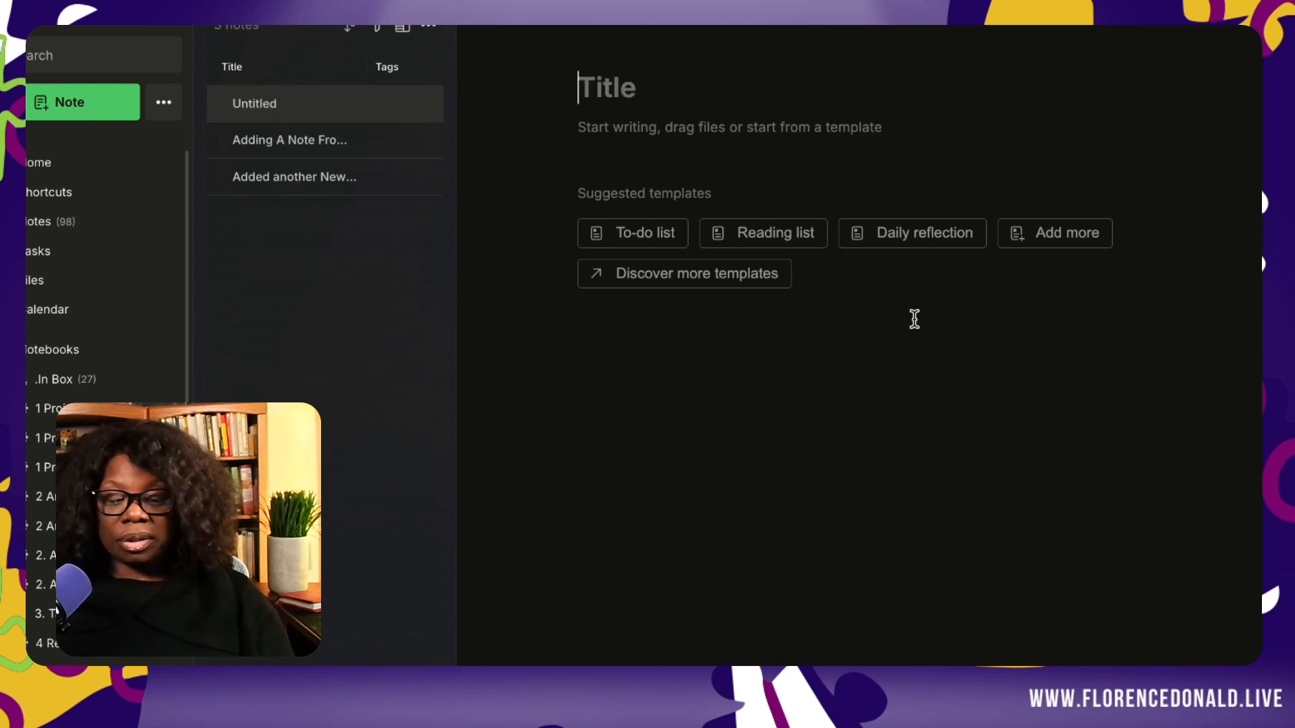
type("Create Note with ")
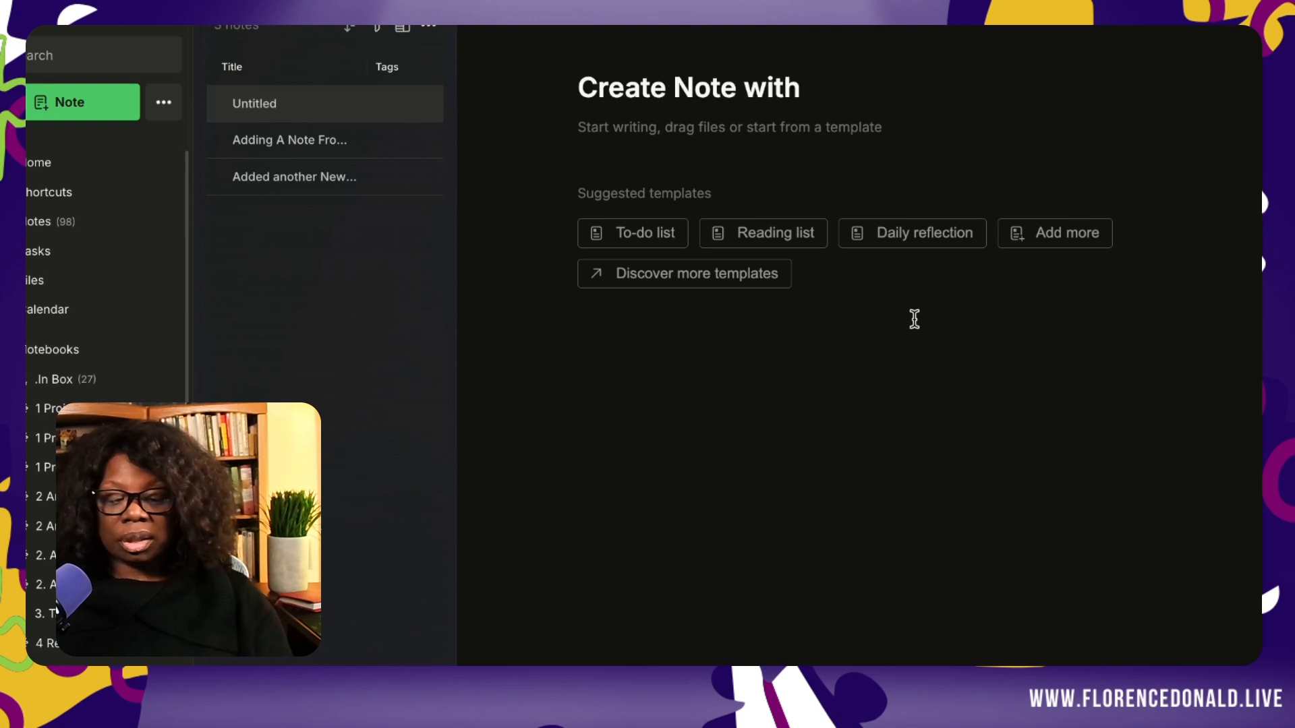
type("Keyboard Shortcut")
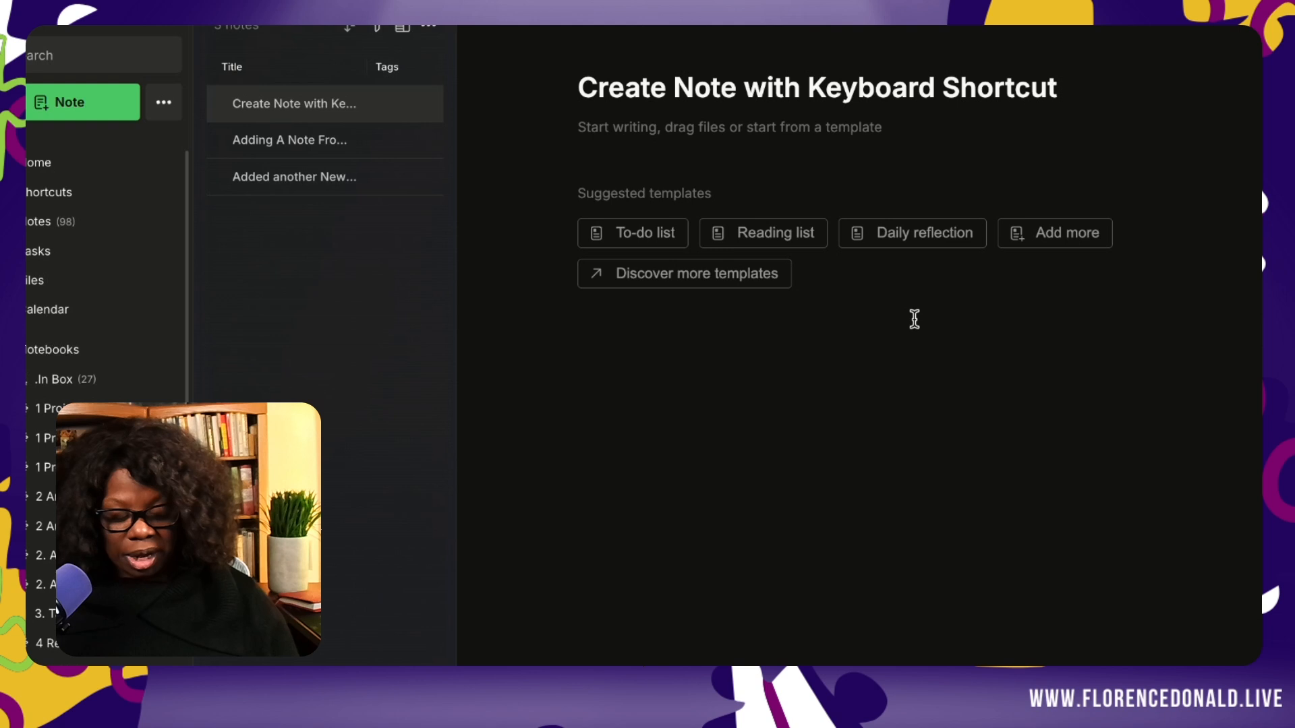
key("ctrl+n")
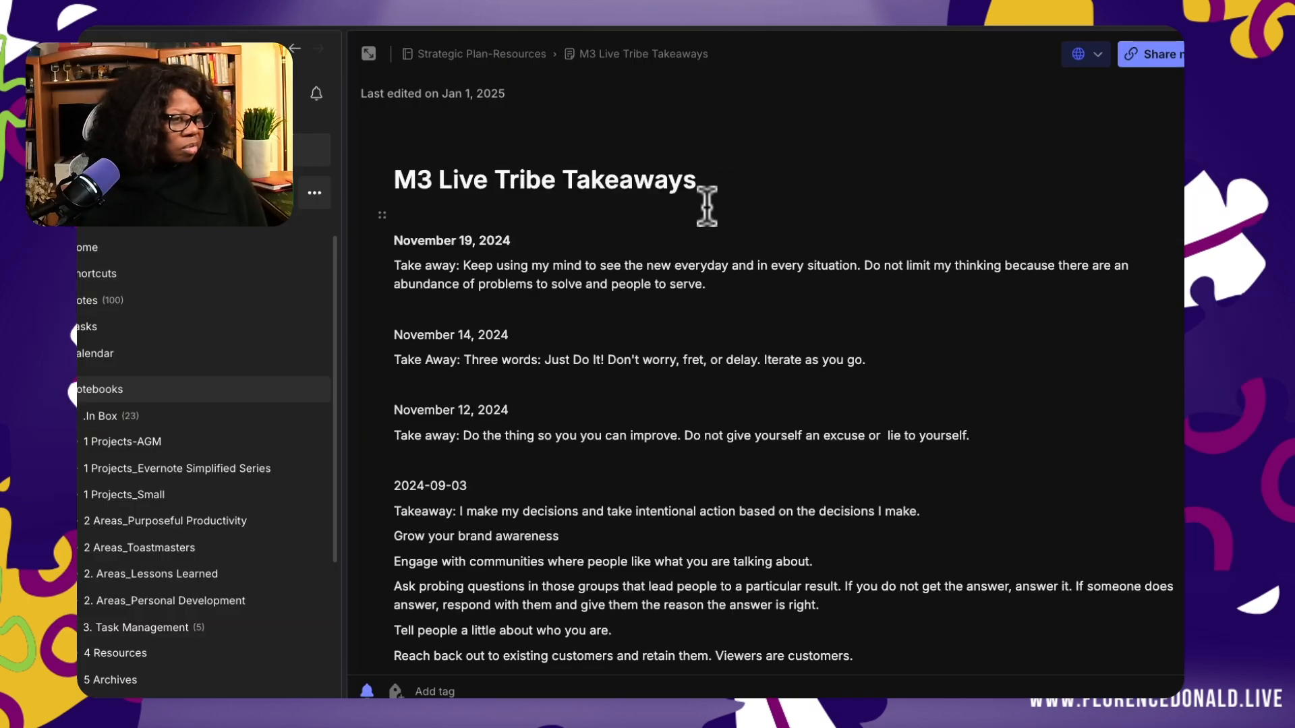
Step: Remove bold from the "November 19, 2024" date line in the M3 Live Tribe Takeaways note and reapply it
left_click(526, 172)
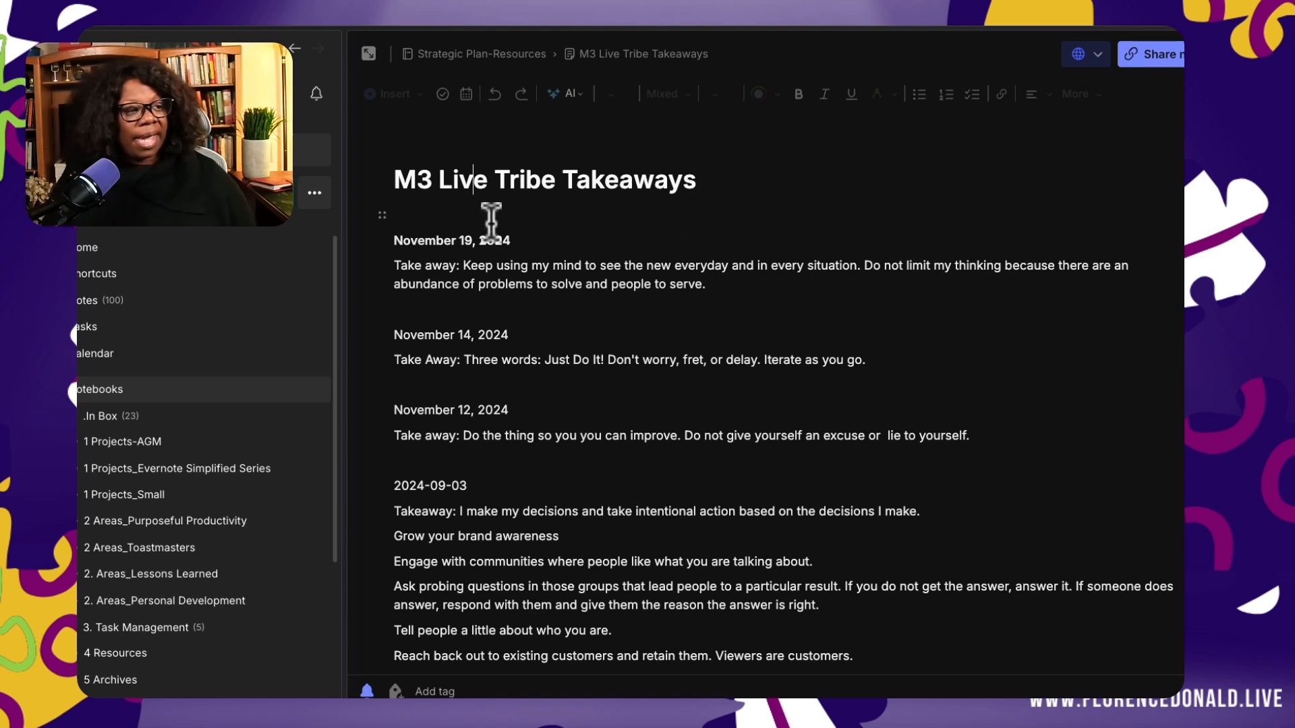
left_click_drag(529, 241, 399, 236)
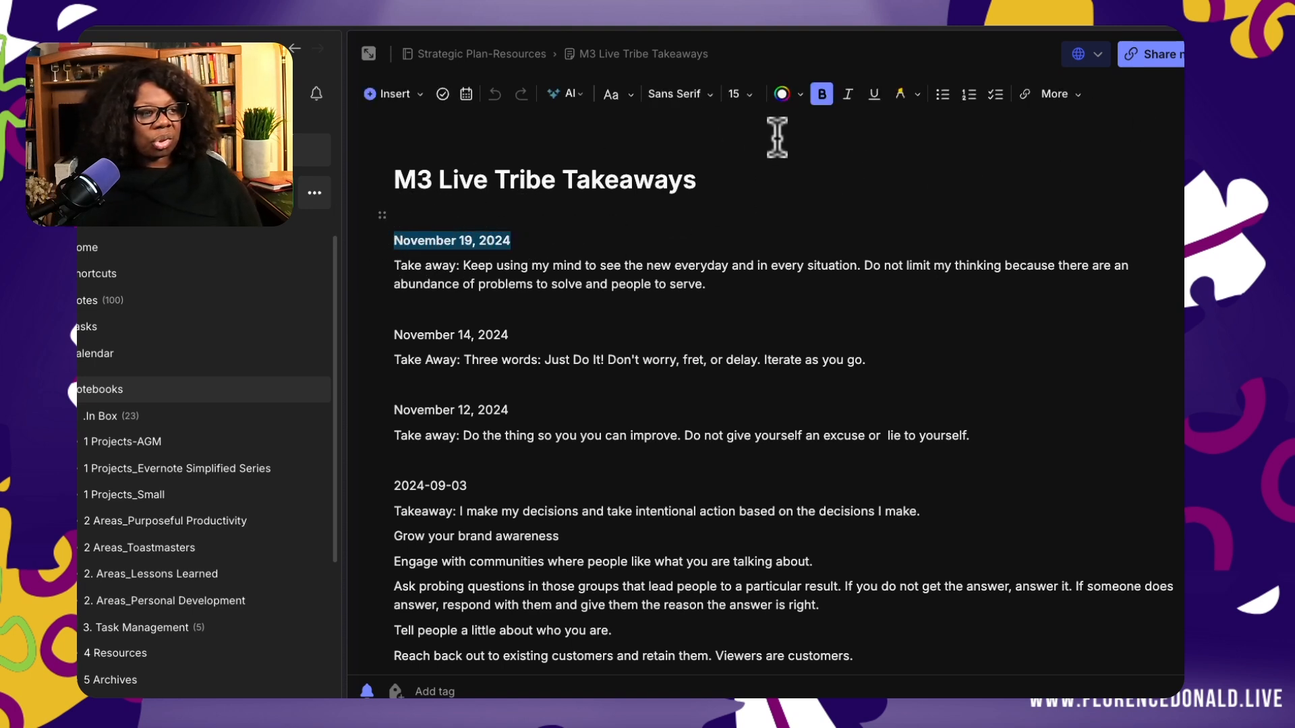
left_click(823, 94)
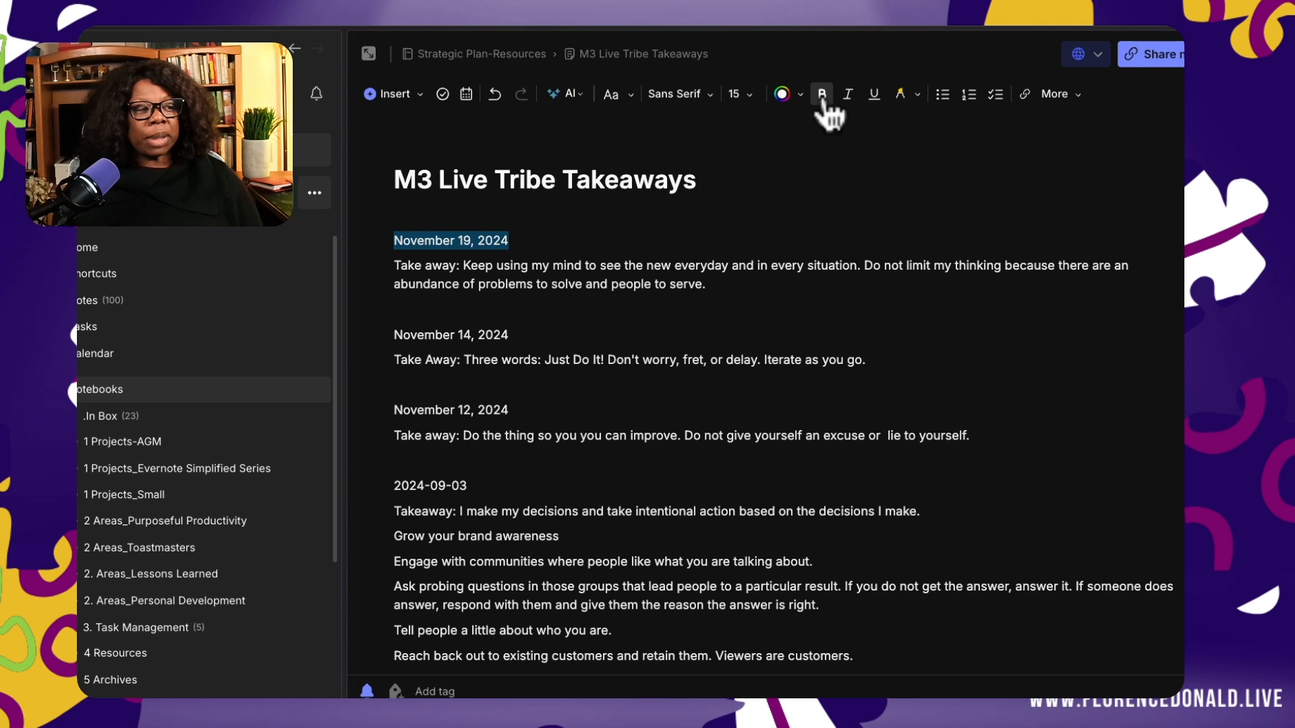
left_click(823, 96)
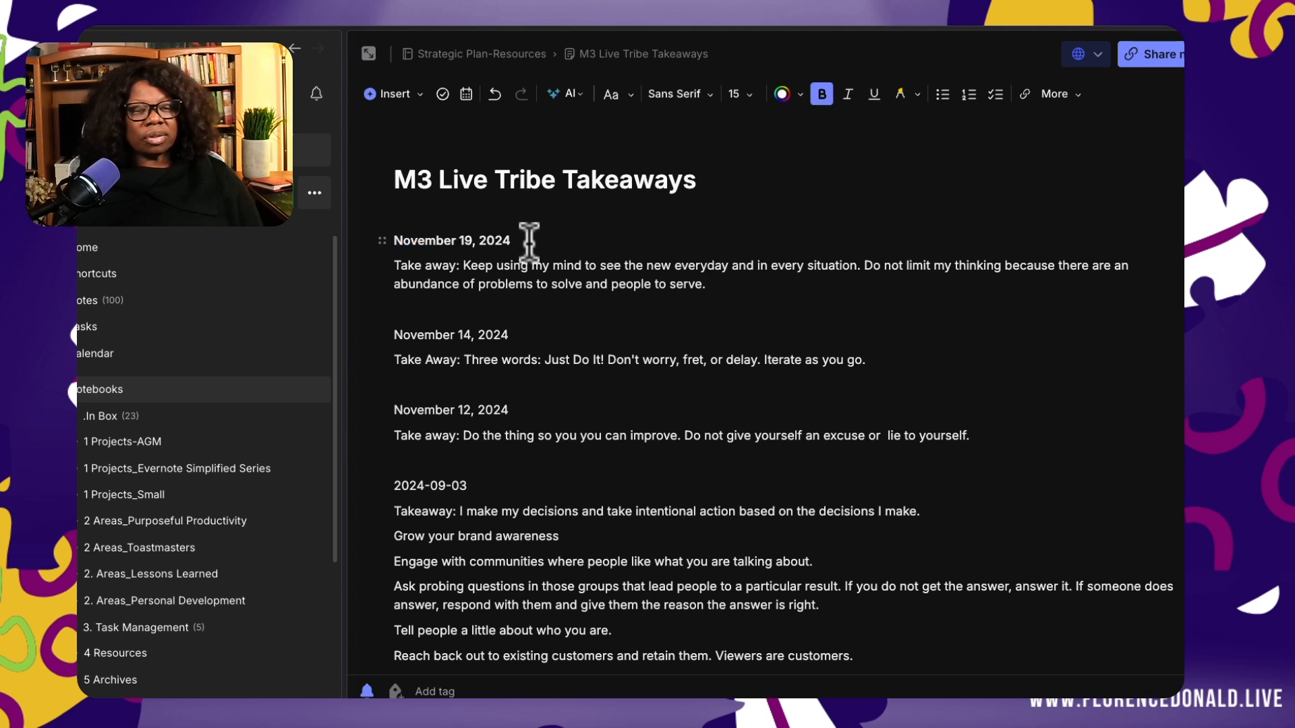
Step: Format the "November 19, 2024" date line as a medium header with turquoise text
left_click_drag(528, 240, 383, 238)
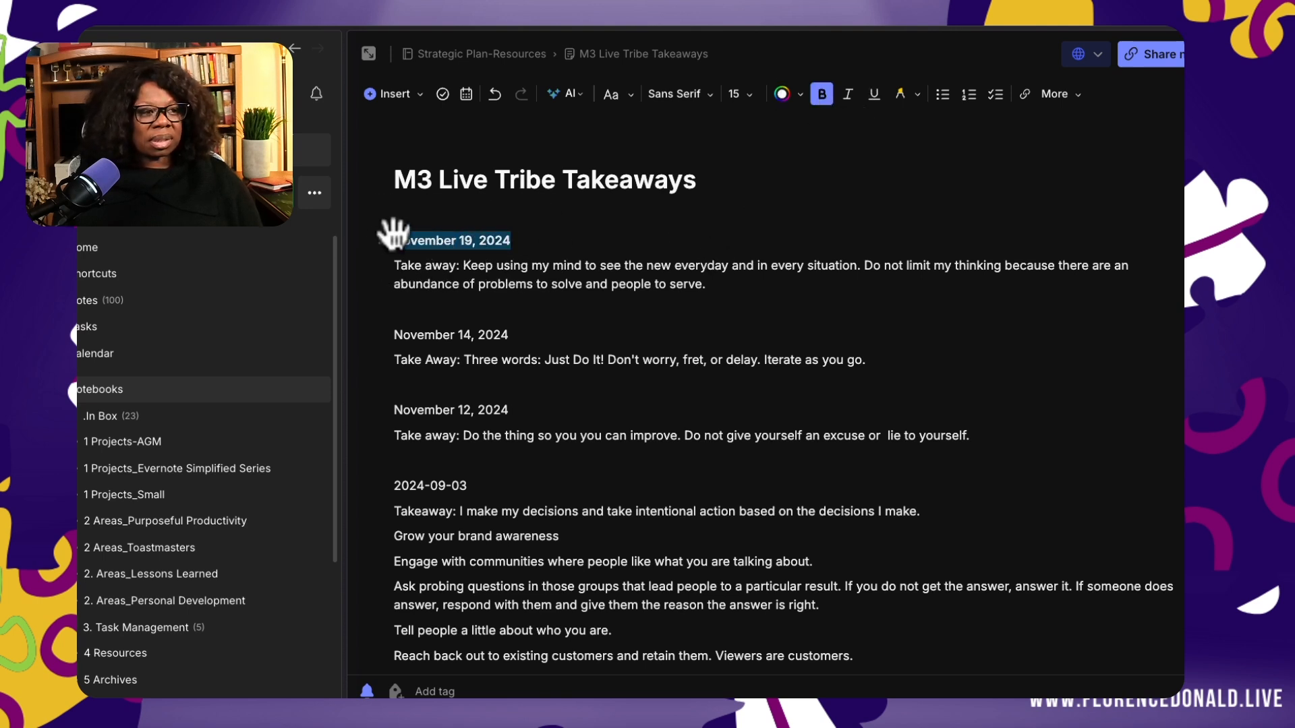
left_click(624, 101)
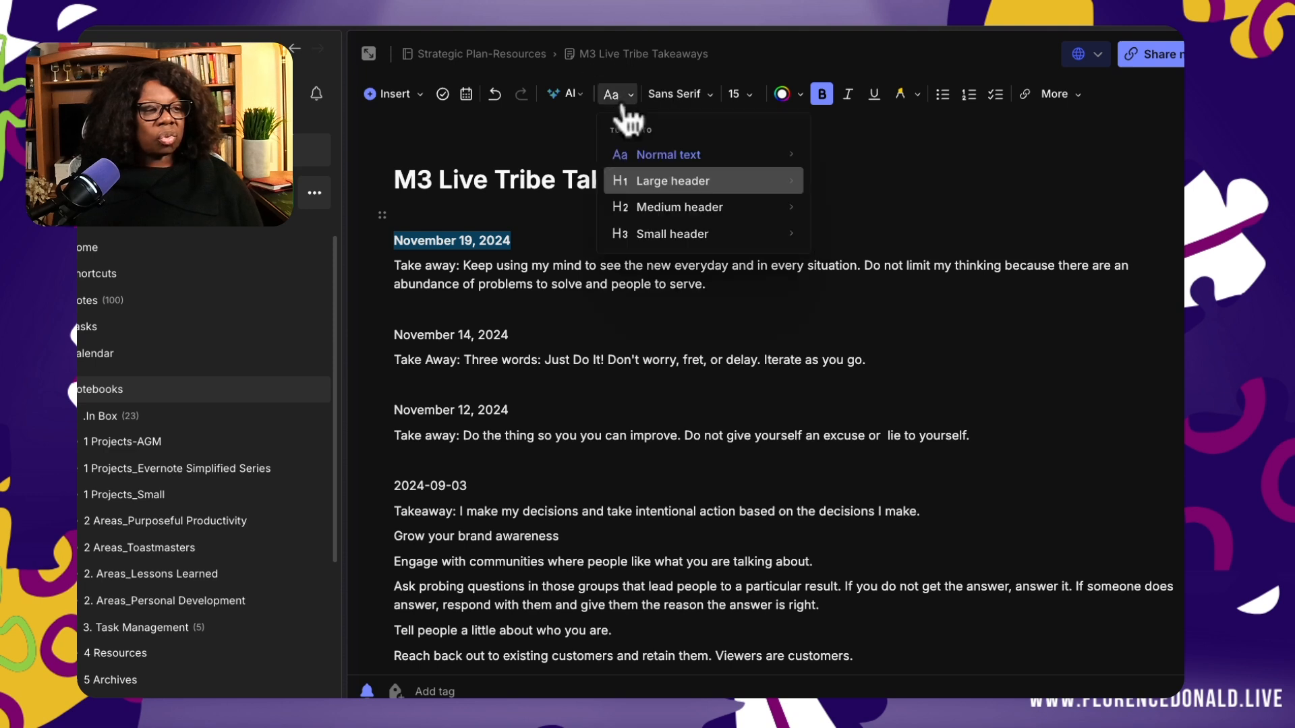
left_click(666, 214)
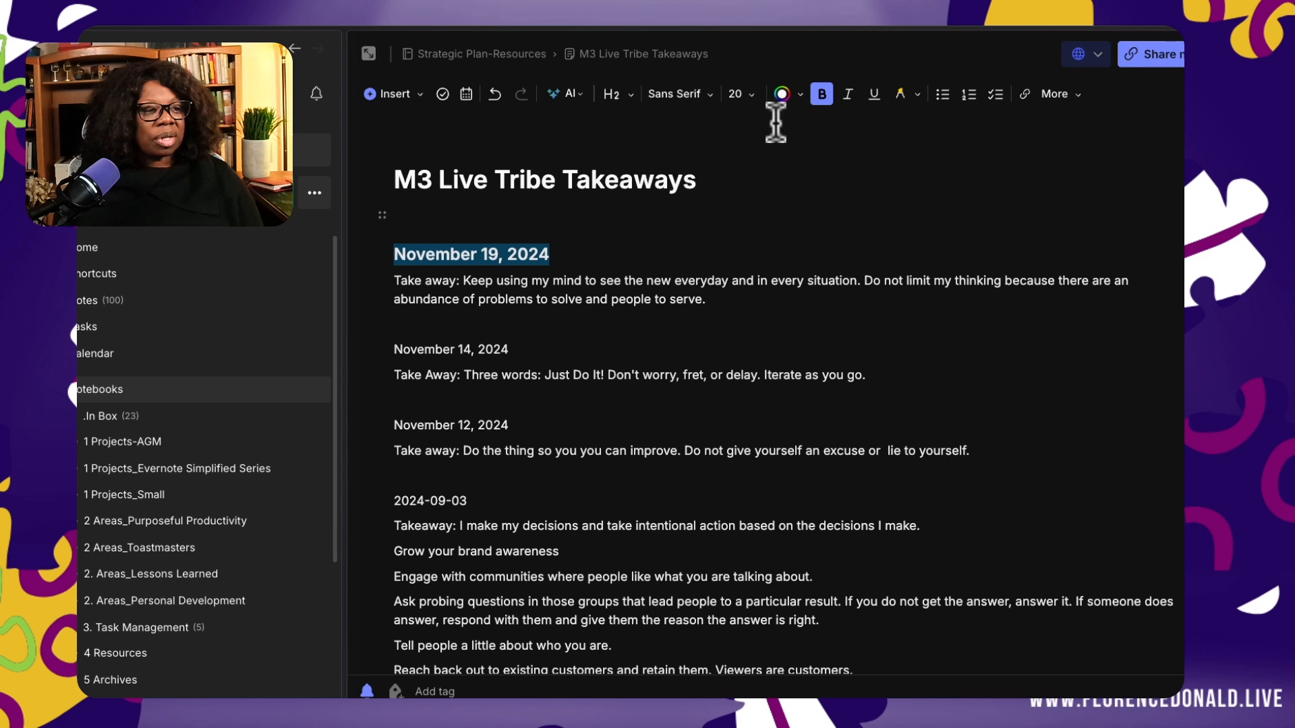
left_click(801, 98)
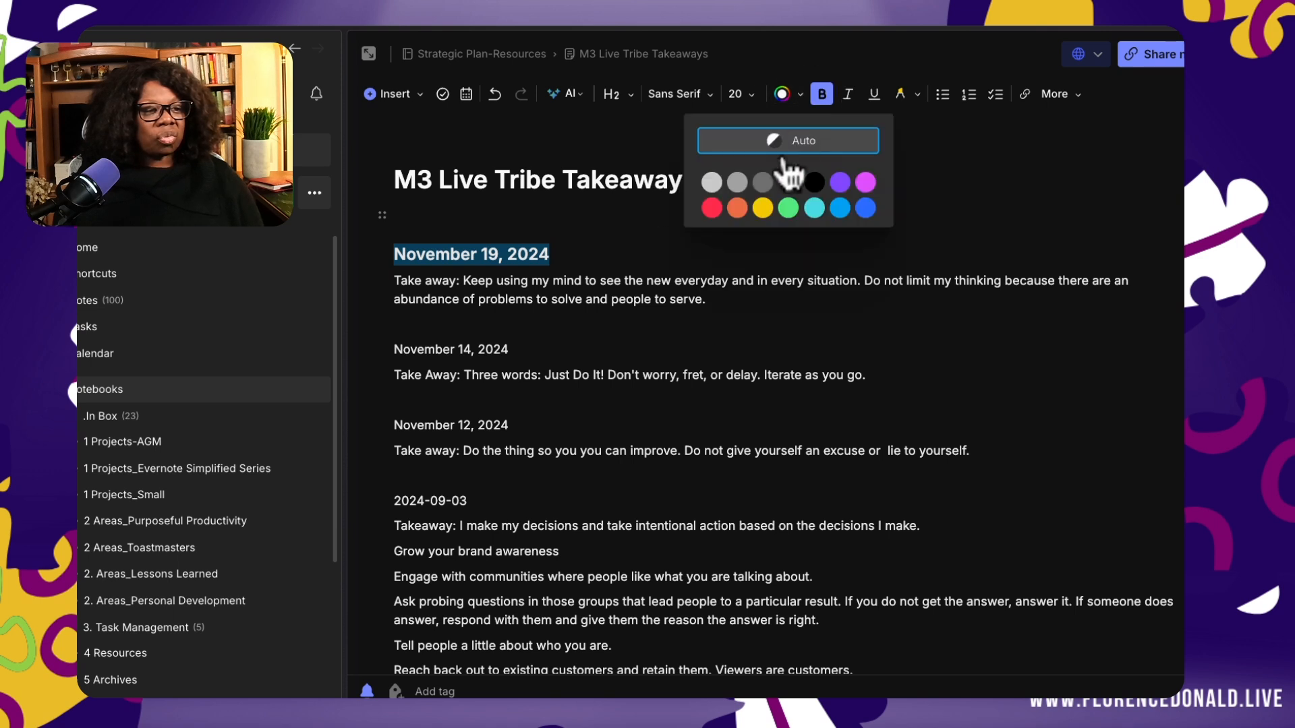
left_click(816, 207)
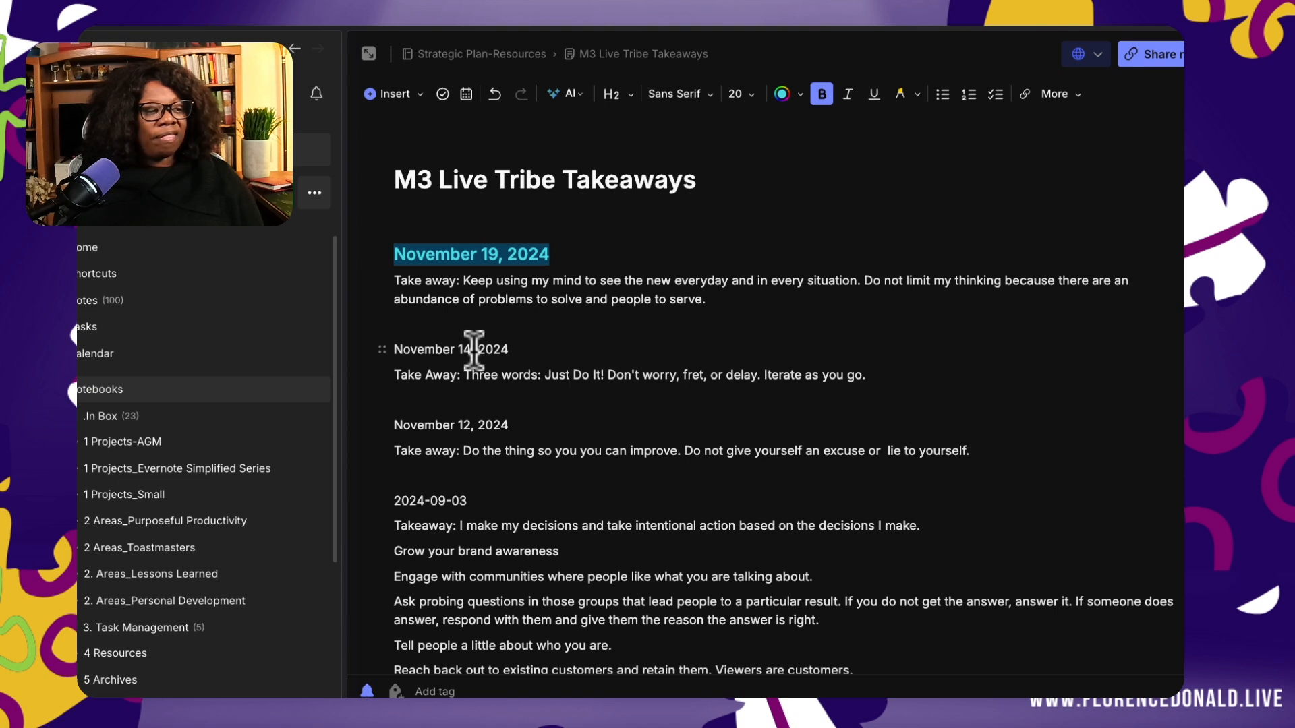
Step: Turn the "November 14, 2024" date line into a medium header using the "##" Markdown prefix
left_click_drag(510, 351, 378, 351)
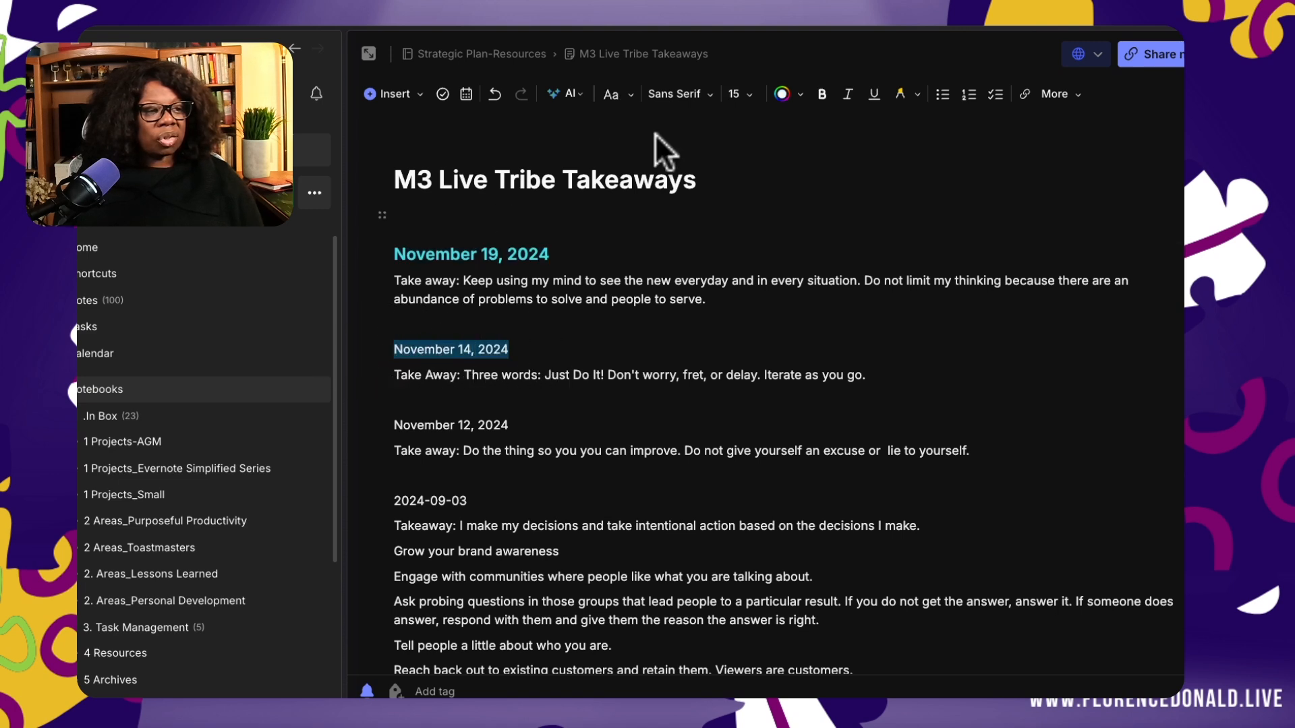
left_click(403, 347)
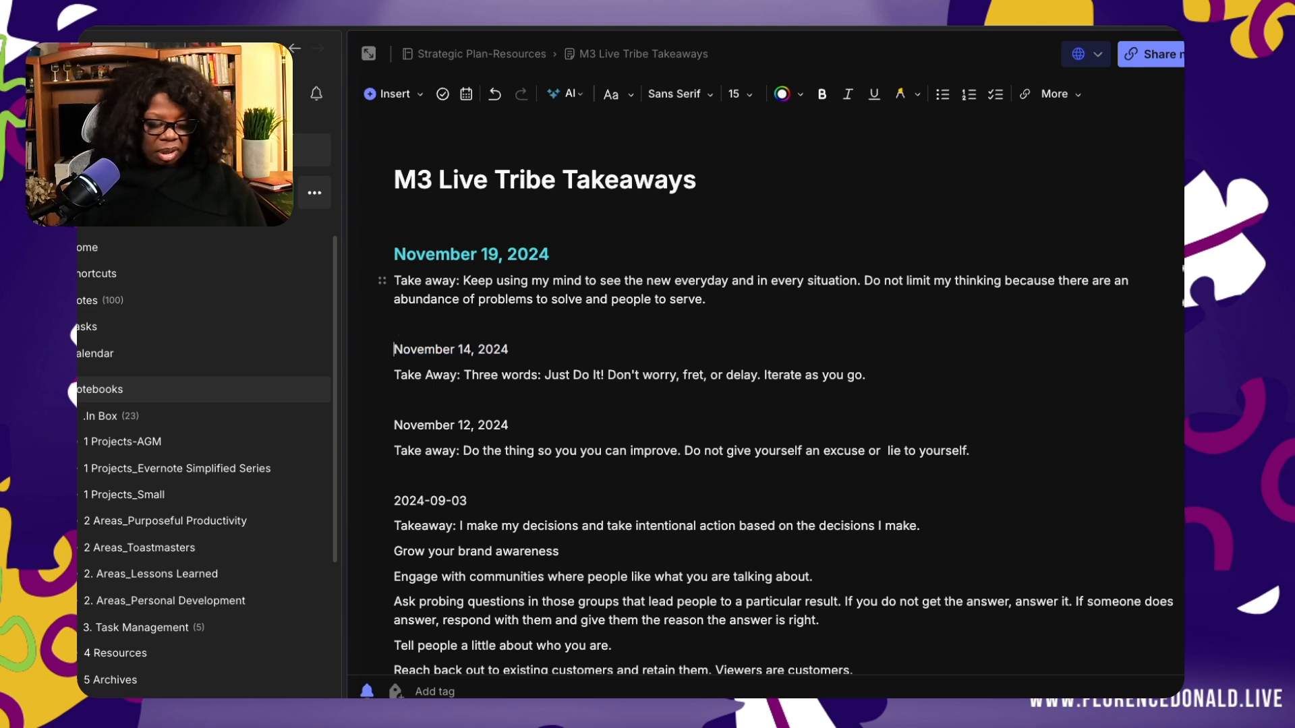
type("##")
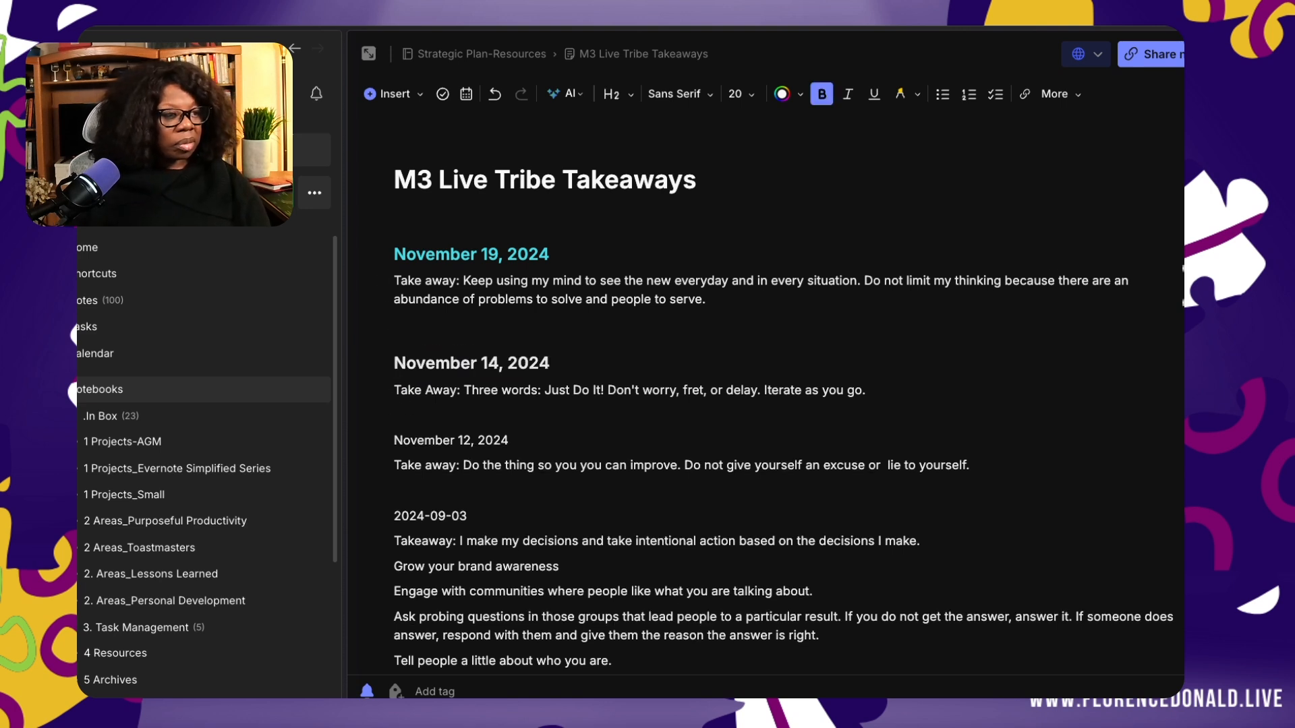
Step: Turn the "November 12, 2024" and "2024-09-03" date lines into medium headers using the "##" Markdown prefix
left_click(398, 442)
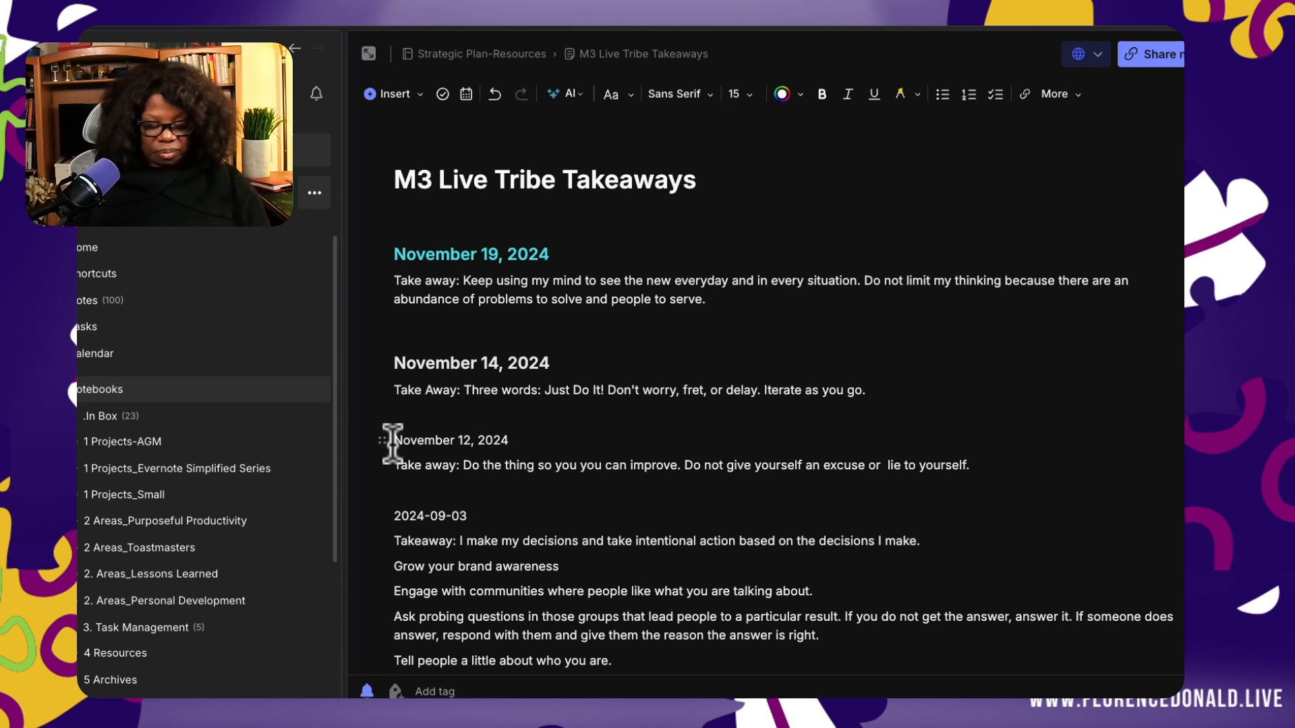
left_click(397, 442)
type("##")
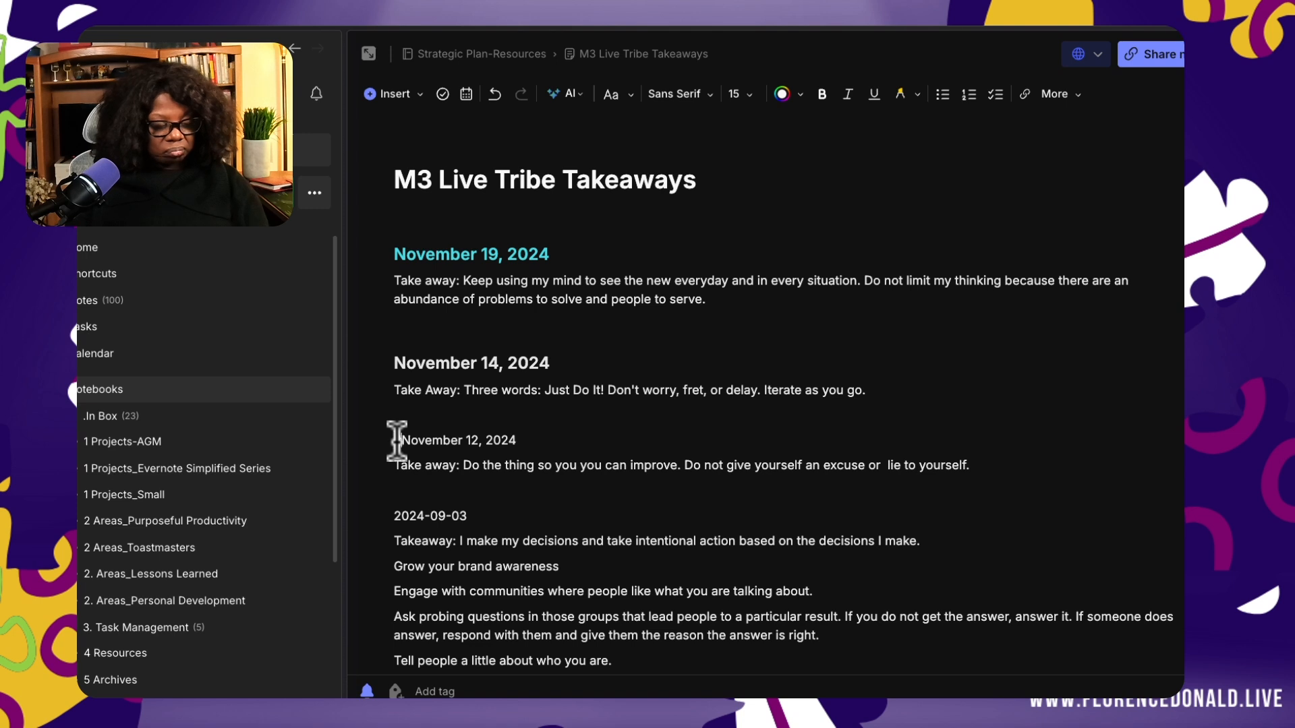
left_click(378, 530)
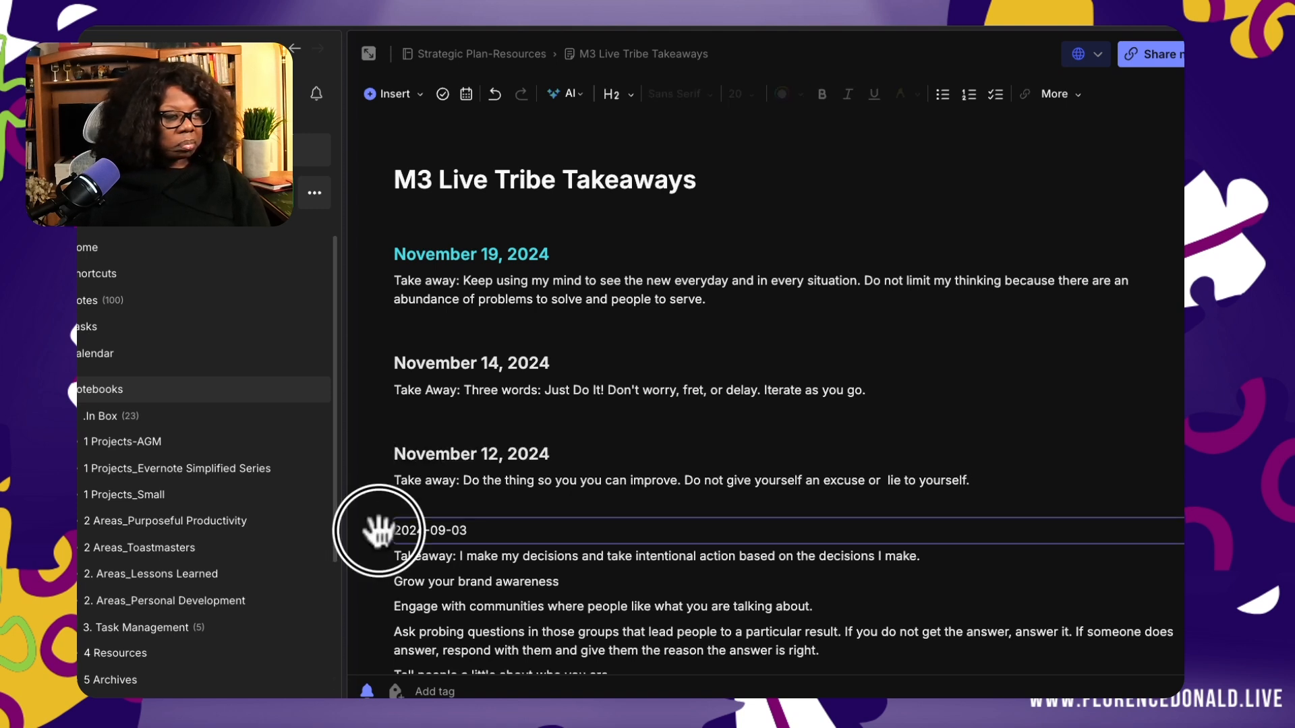
key("Left")
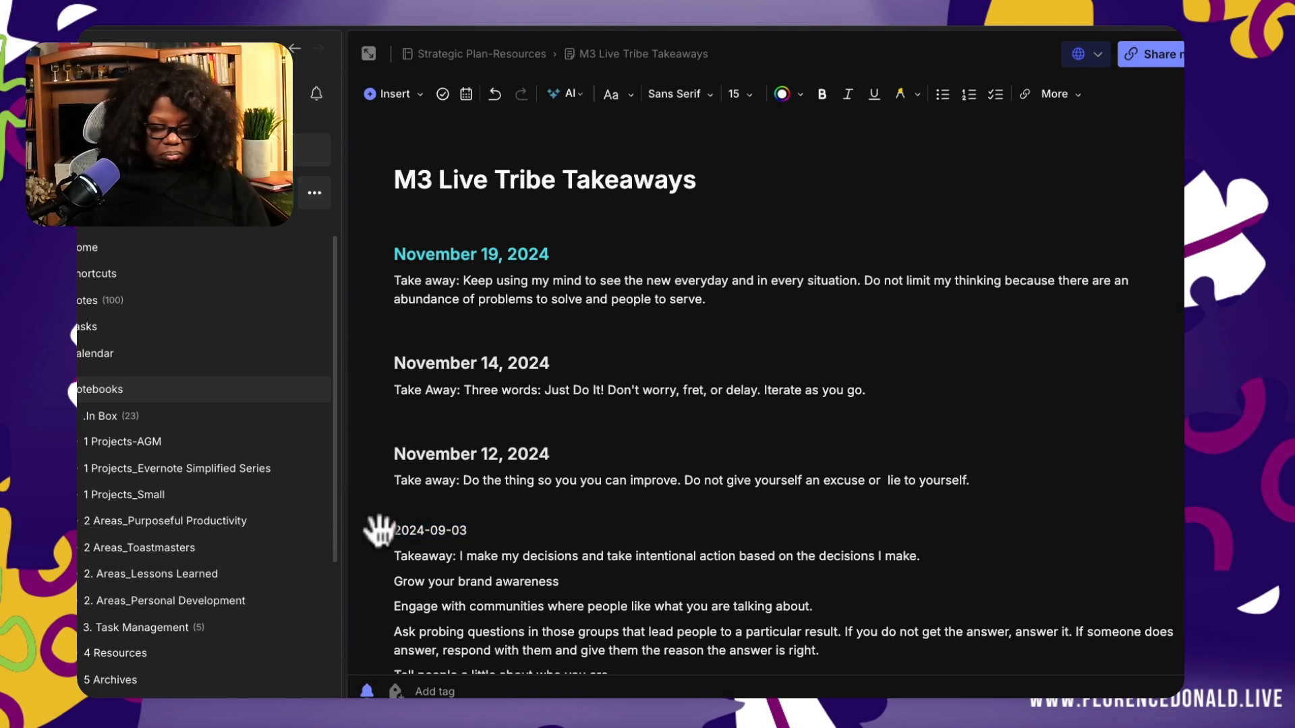
type("##")
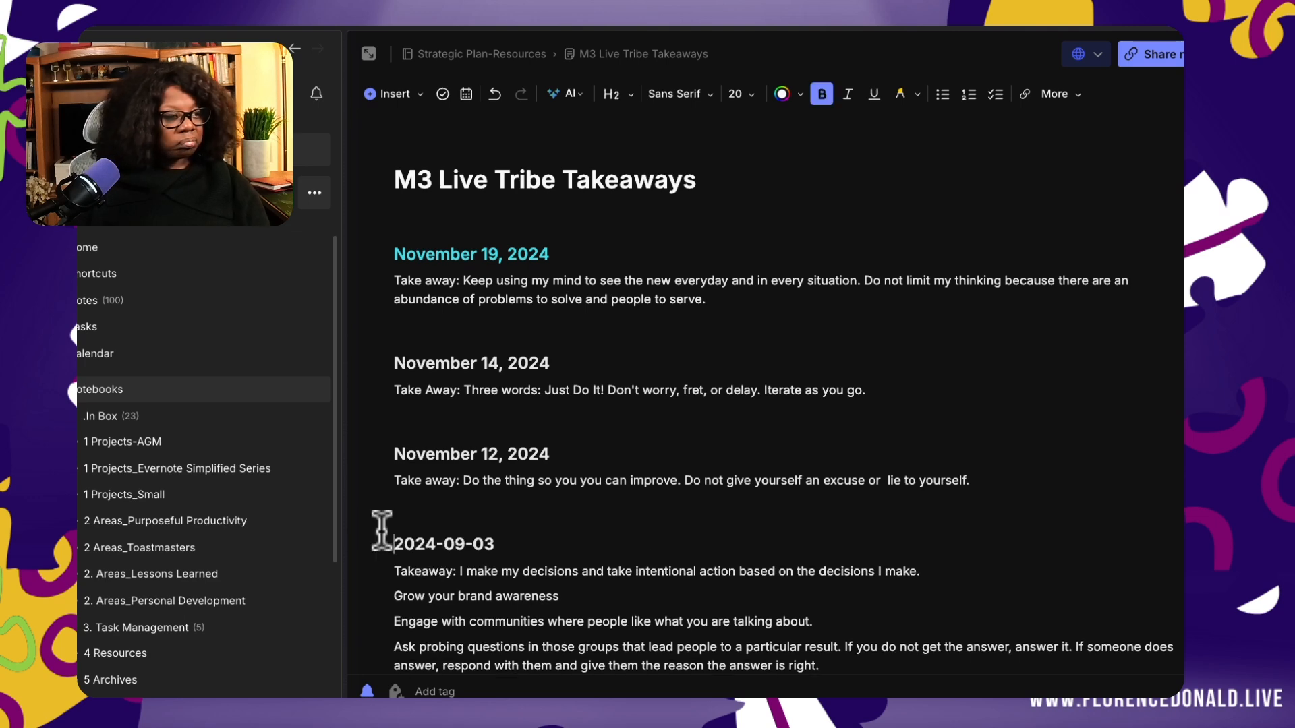
Step: Update the medium header style to match the "2024-09-03" heading
scroll(404, 532, "down", 3)
scroll(413, 536, "up", 3)
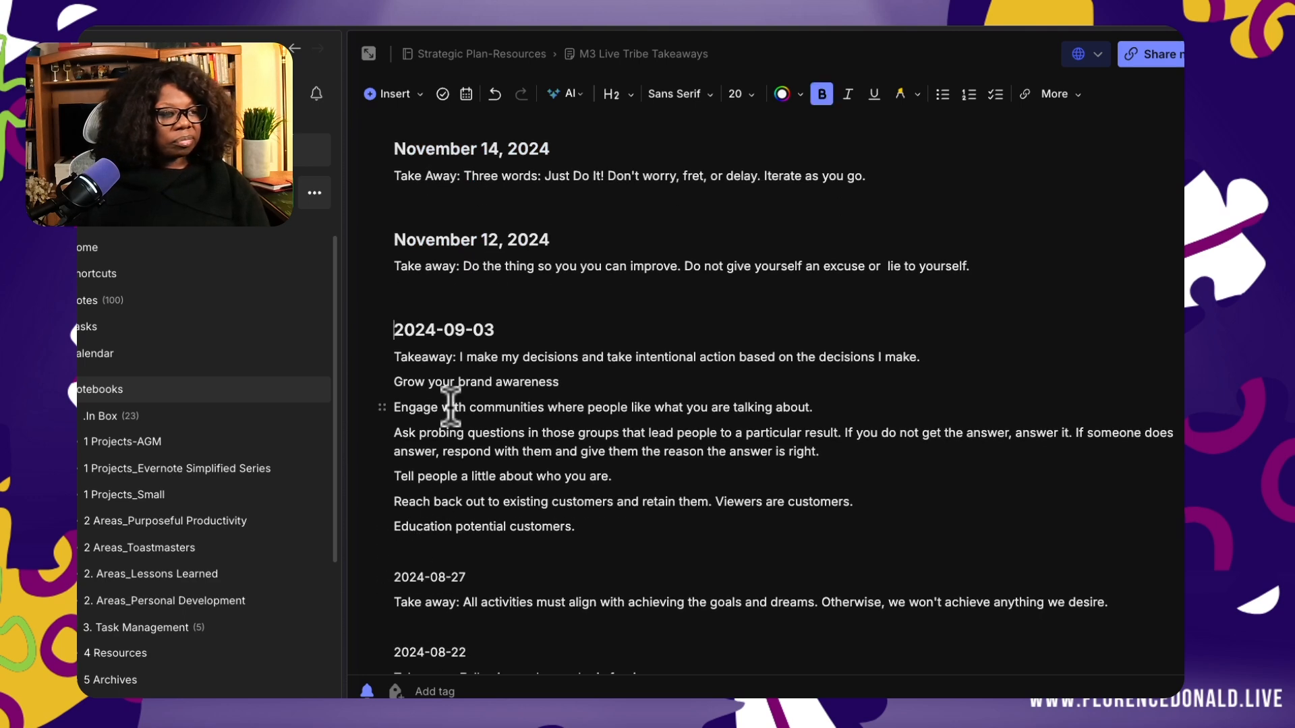
left_click(616, 94)
mouse_move(701, 210)
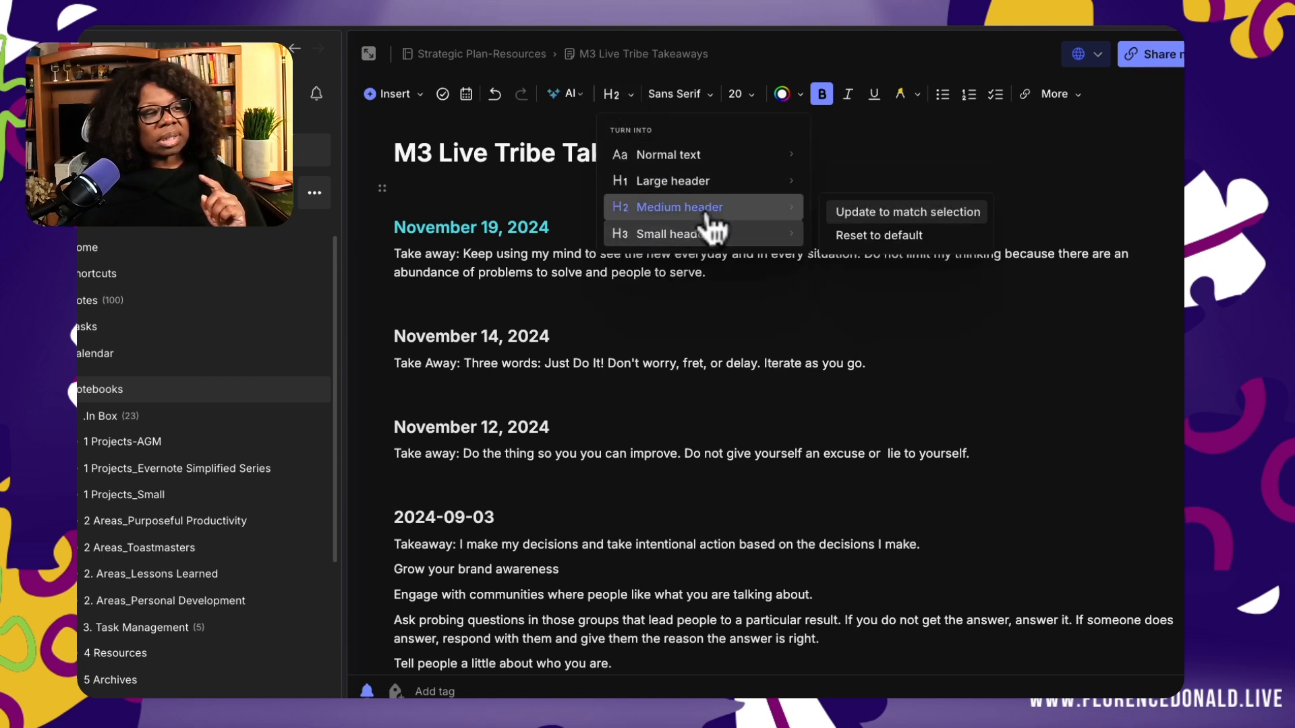
left_click(919, 213)
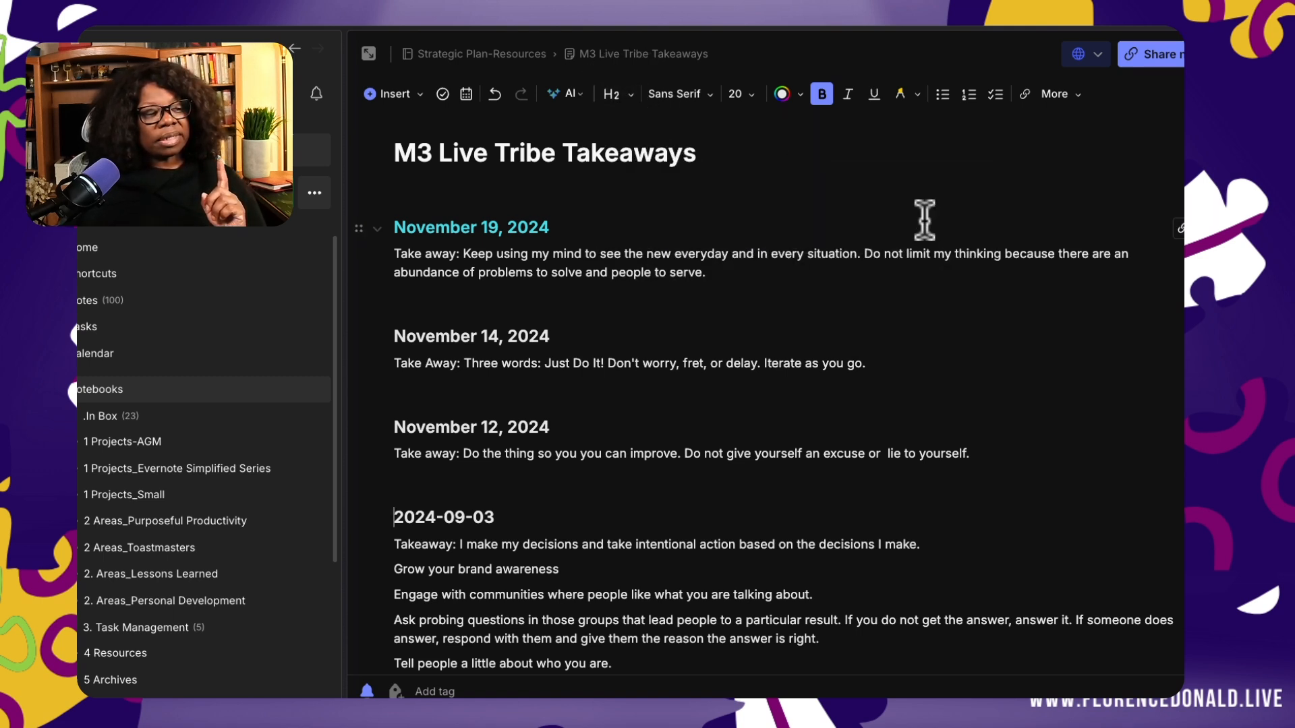
Step: Color the "November 19, 2024" heading text blue, except its first letter, and update the medium header style to match this selection
left_click_drag(545, 227, 404, 228)
left_click(799, 96)
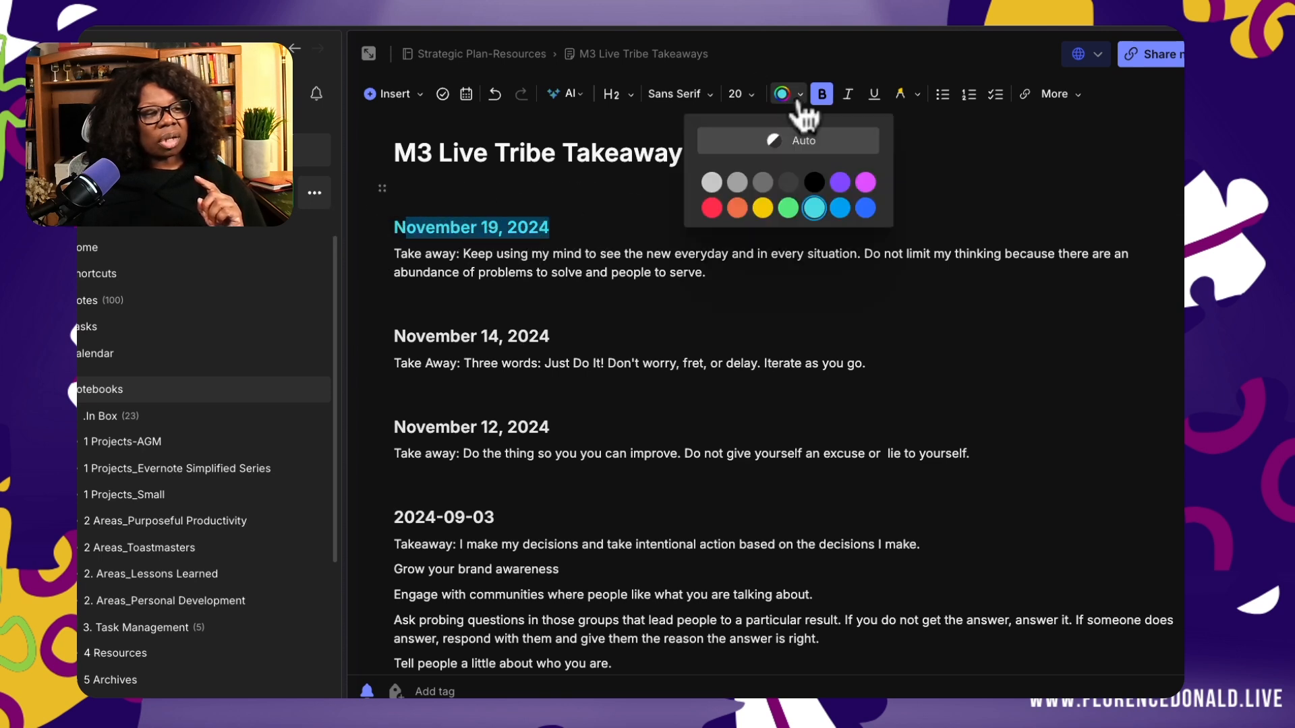
left_click(839, 209)
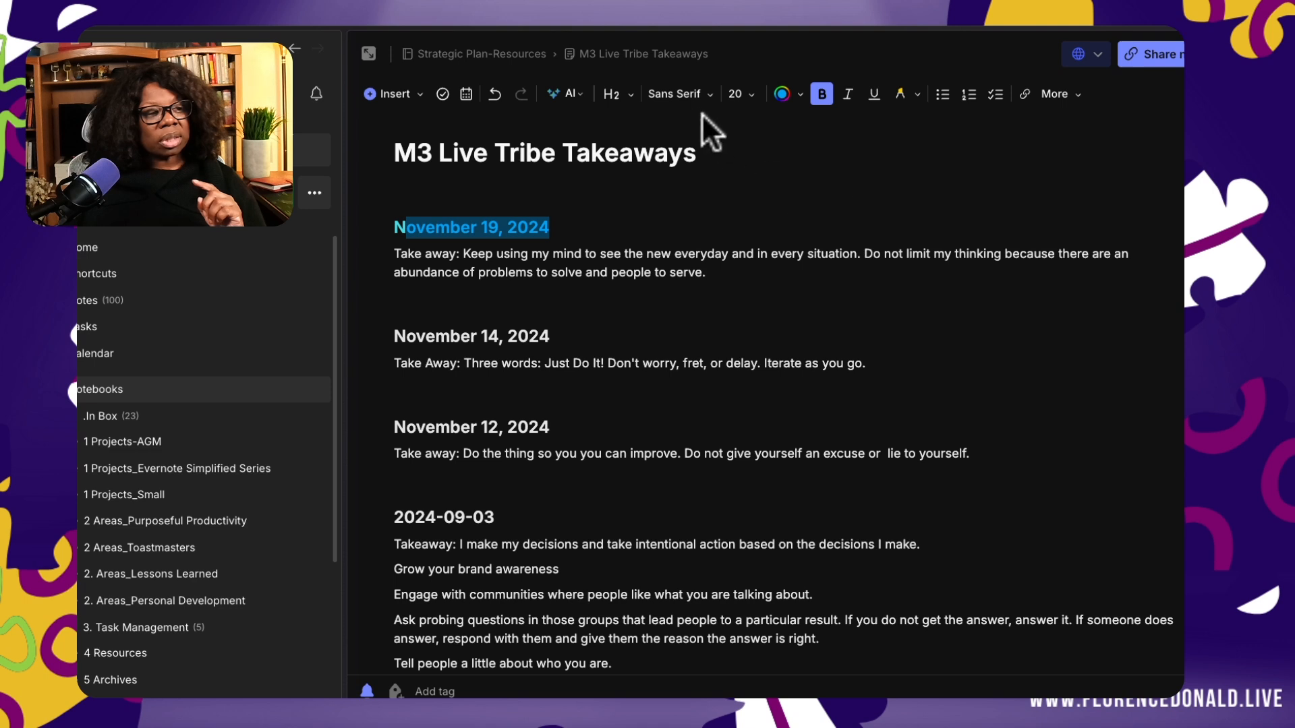
left_click(632, 101)
mouse_move(695, 208)
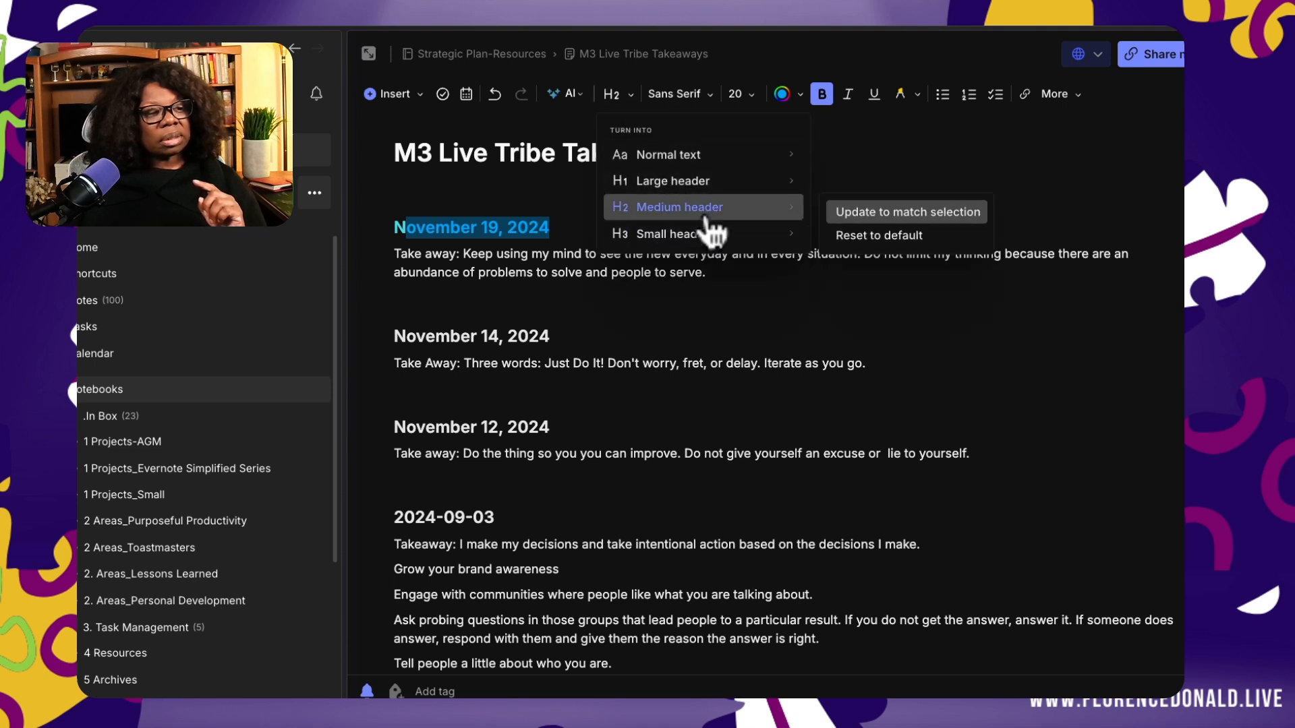
left_click(894, 213)
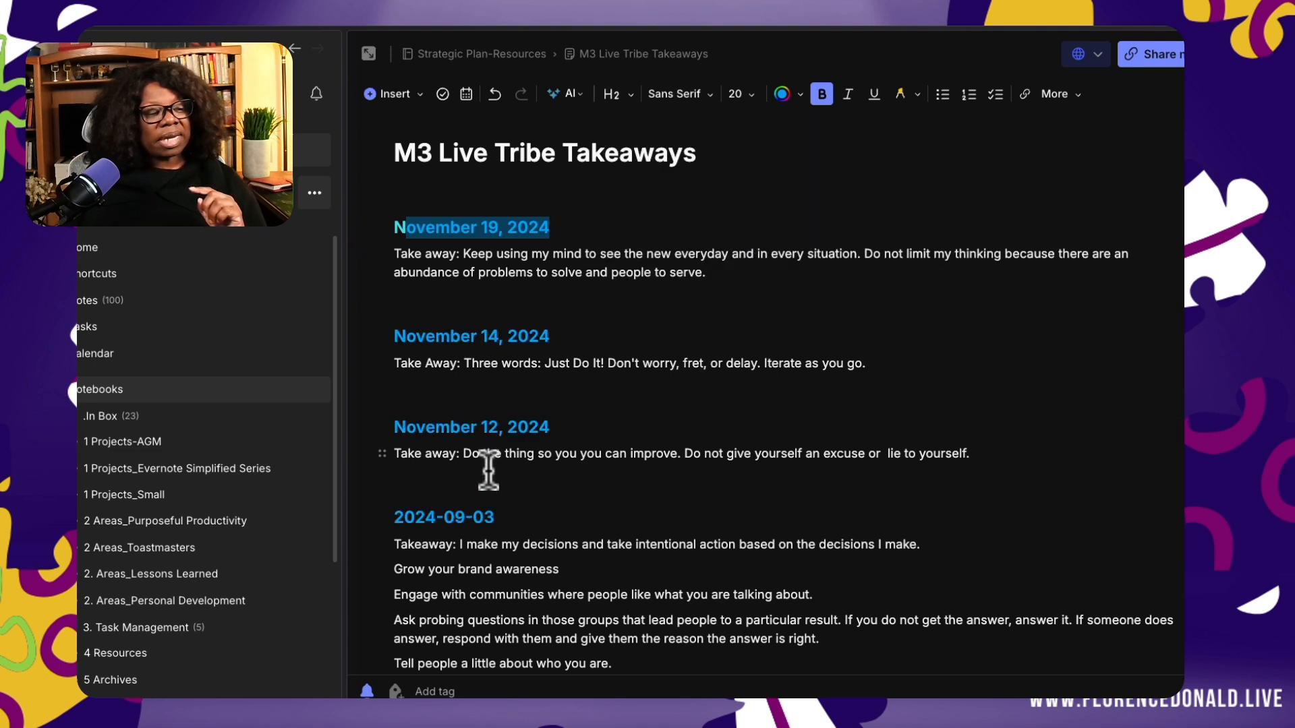
left_click(546, 517)
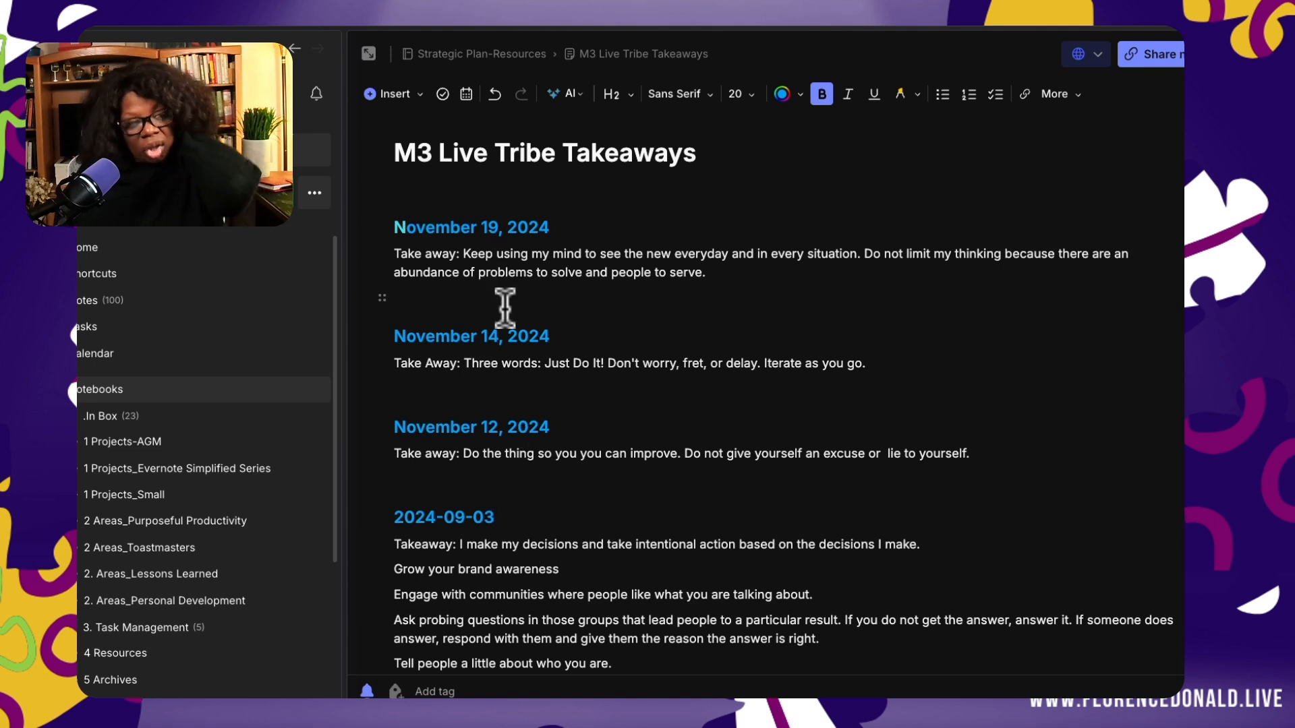
left_click(627, 297)
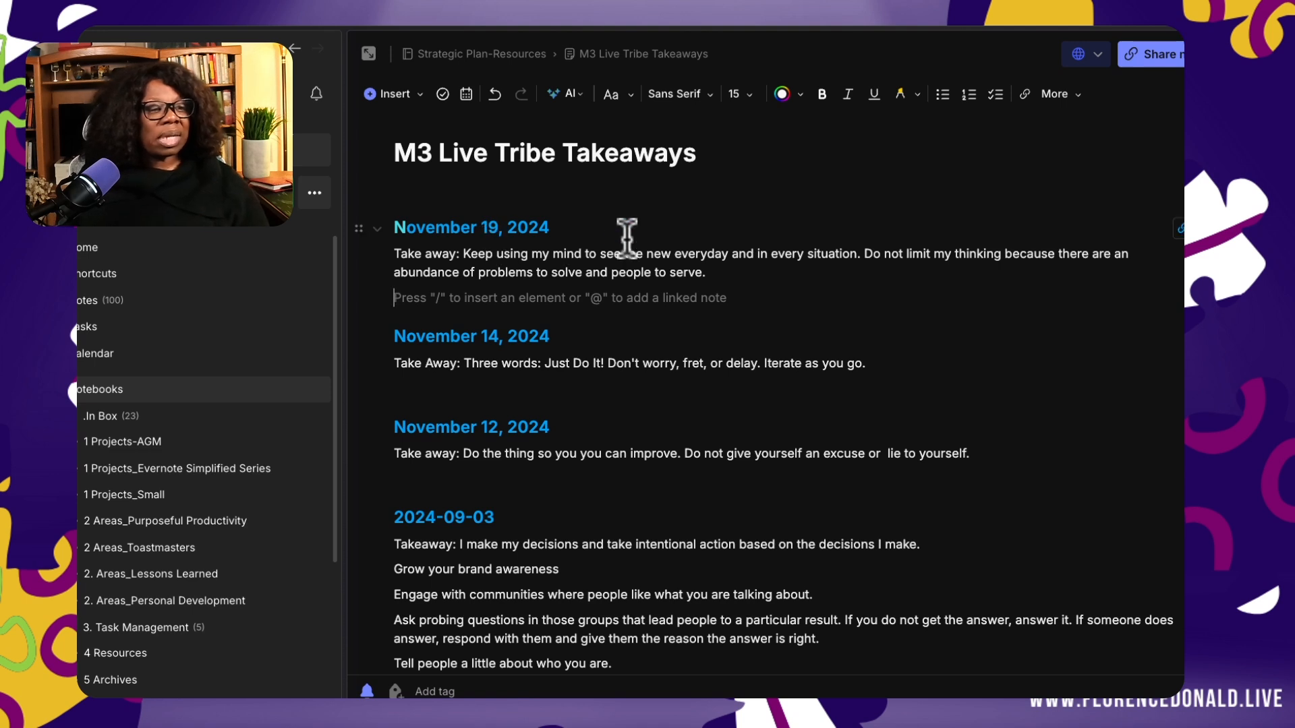
Step: Highlight the "Take away:" labels under the November 19, November 14 and November 12 headings in pink
left_click_drag(464, 254, 376, 246)
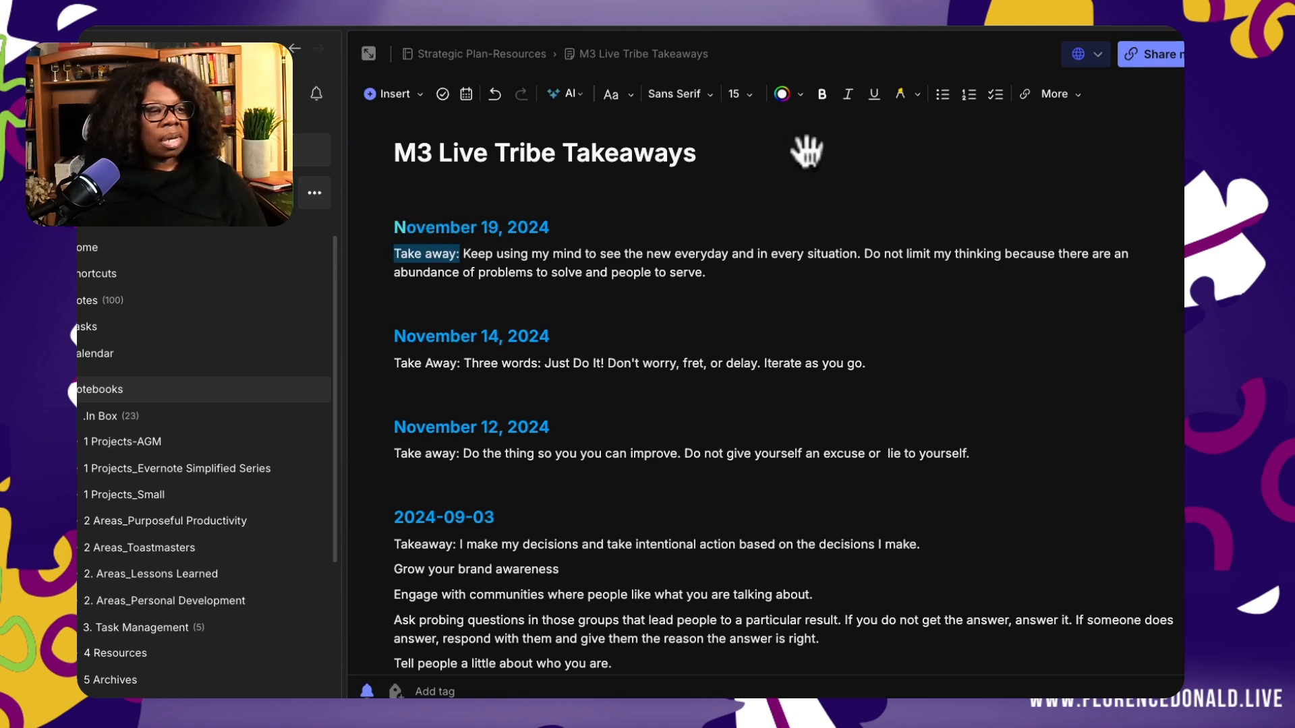
left_click(918, 96)
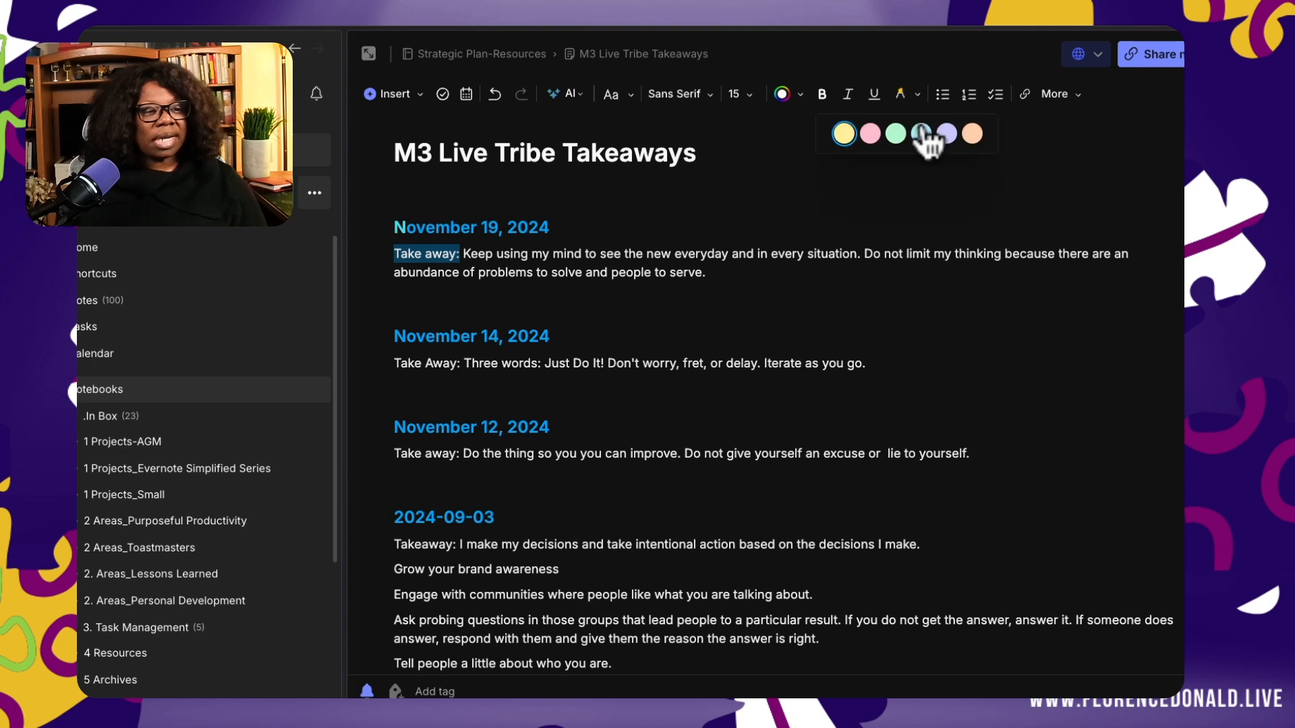
left_click(870, 135)
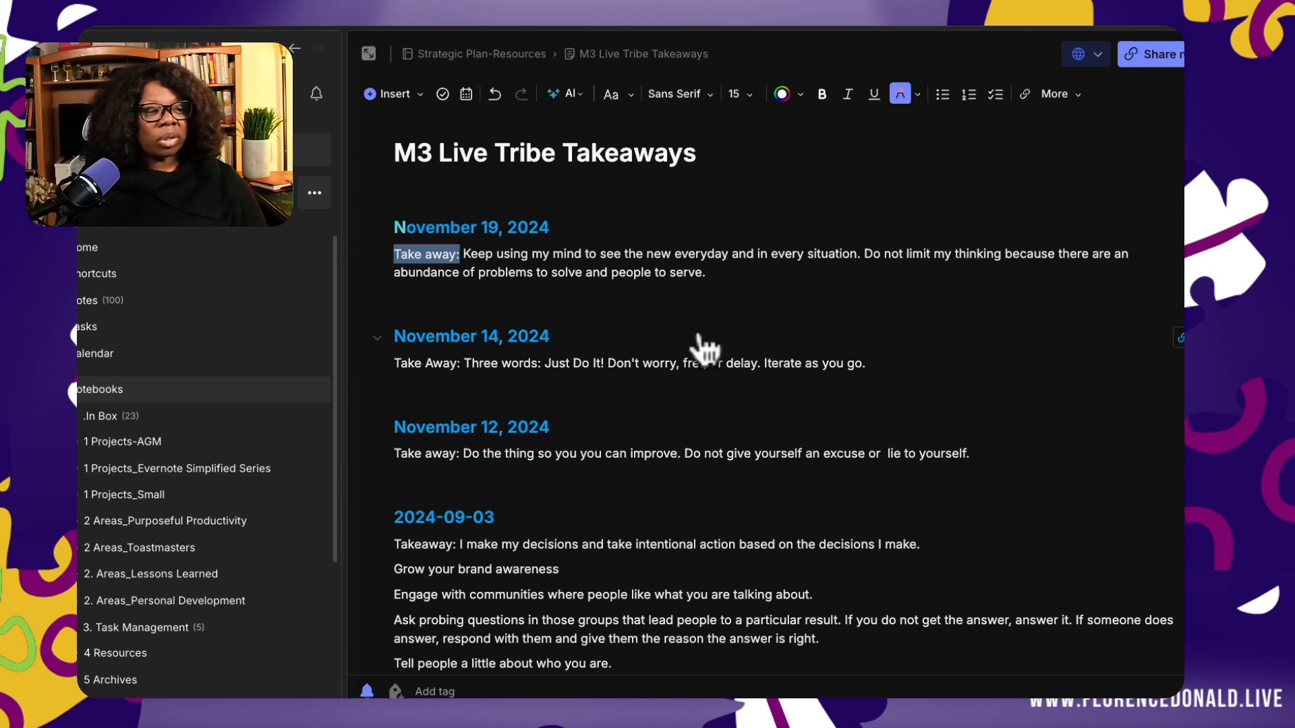
left_click_drag(462, 364, 394, 364)
left_click(901, 102)
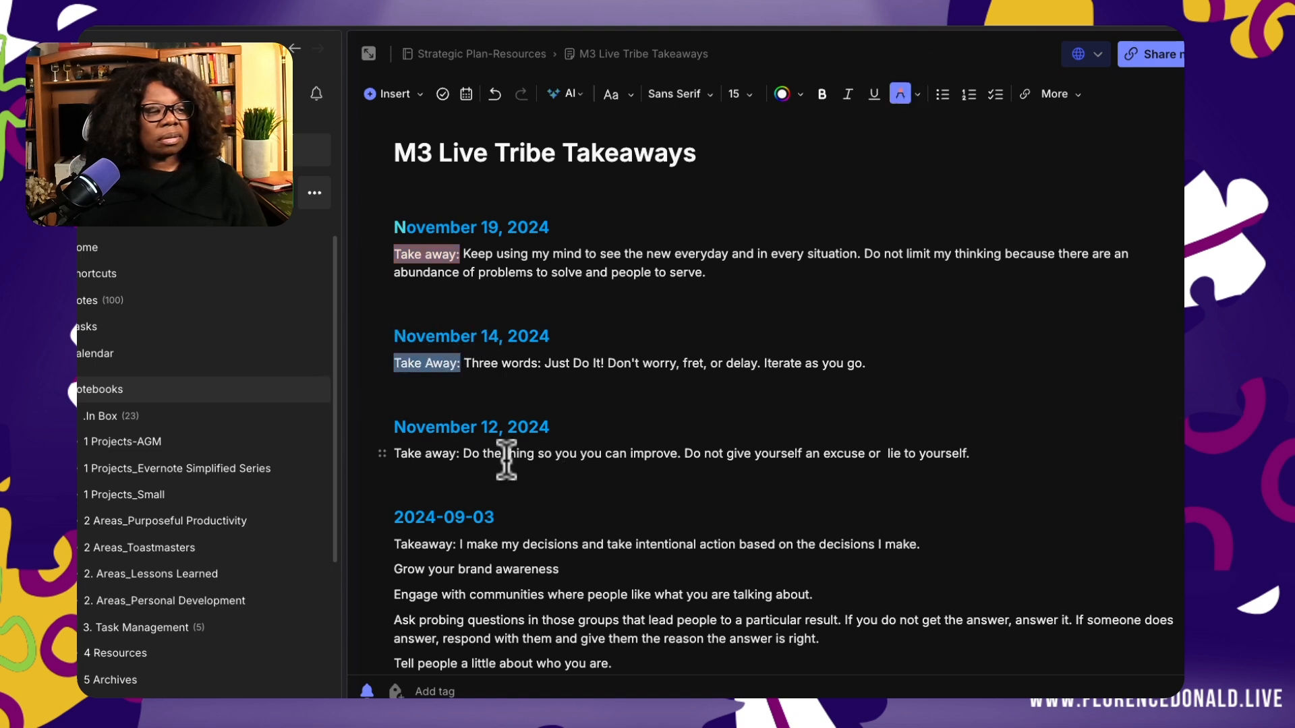
left_click_drag(458, 453, 374, 450)
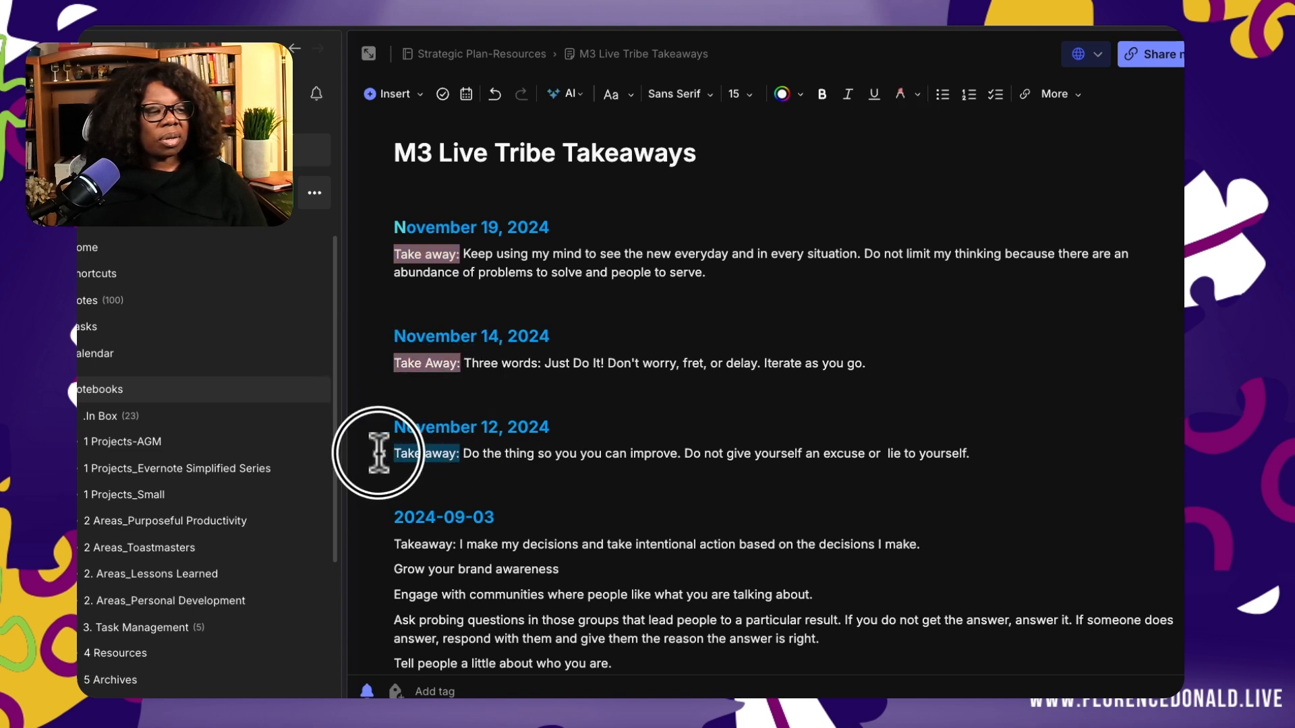
left_click(900, 95)
left_click(1007, 362)
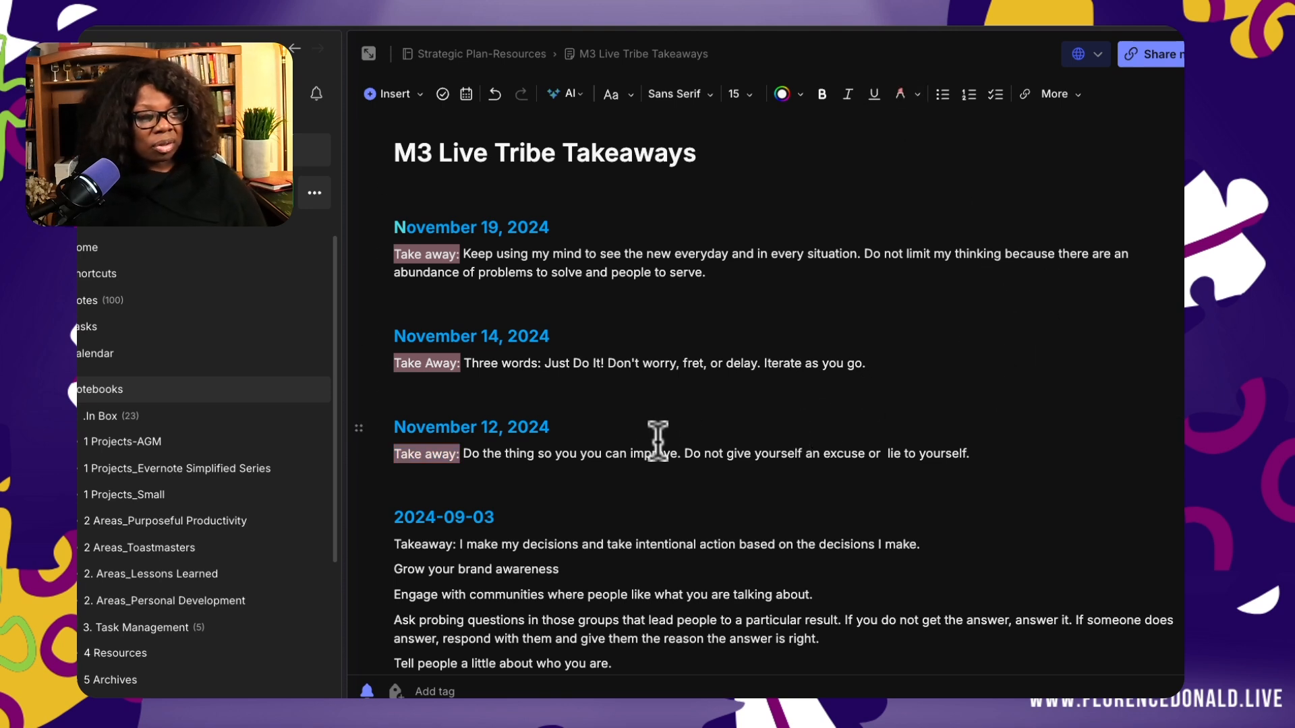
left_click(622, 394)
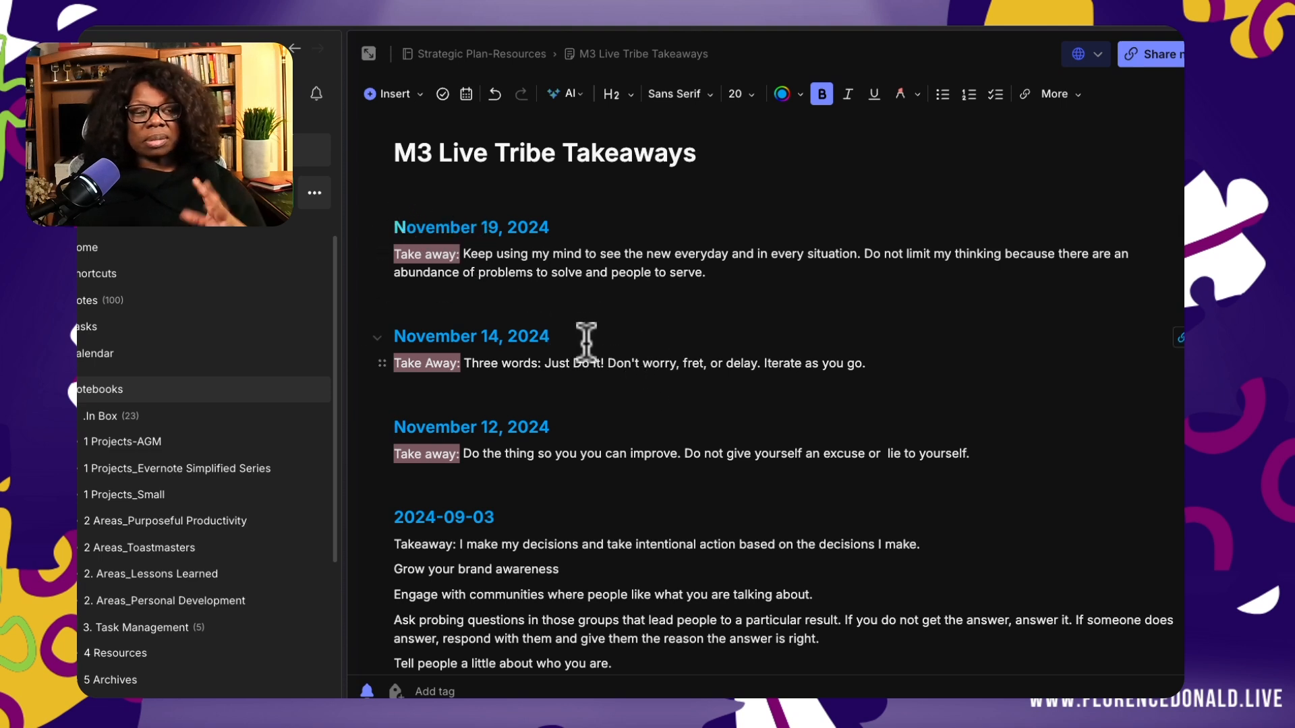
Step: Add a blank line above the "November 19, 2024" heading and insert a table of contents there
left_click(392, 219)
key("Return")
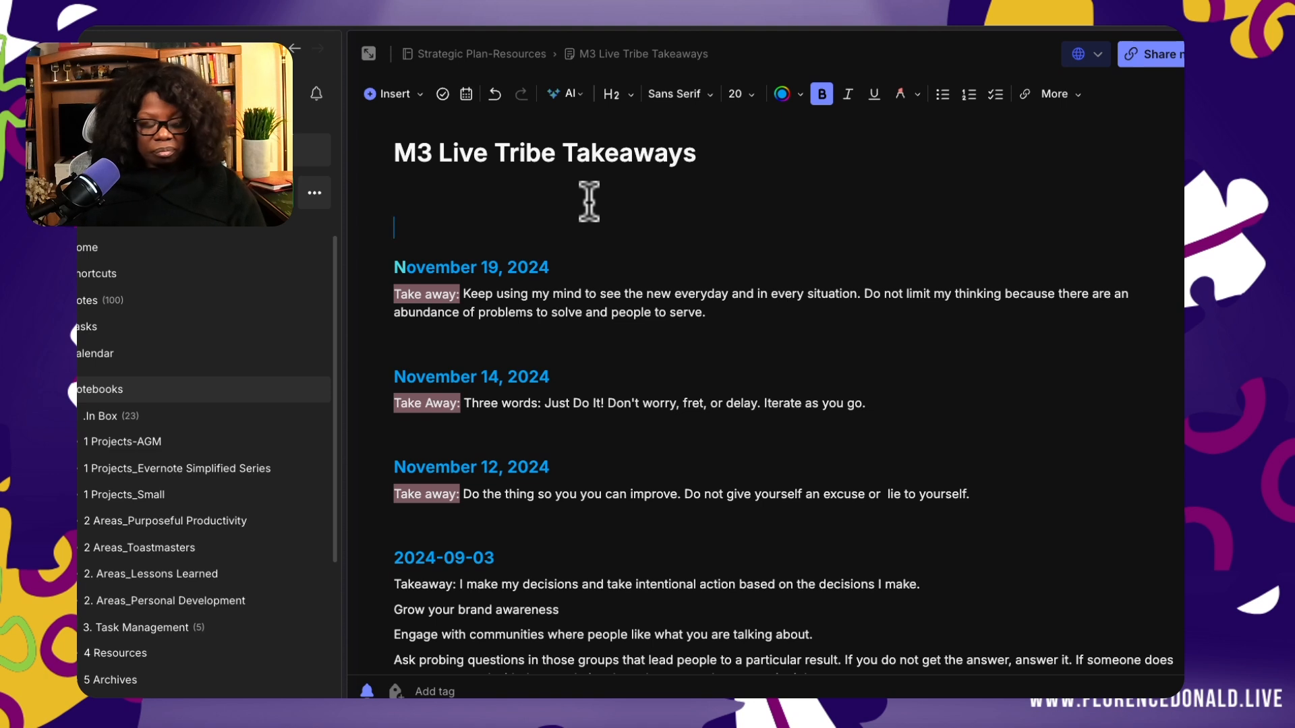
left_click(367, 94)
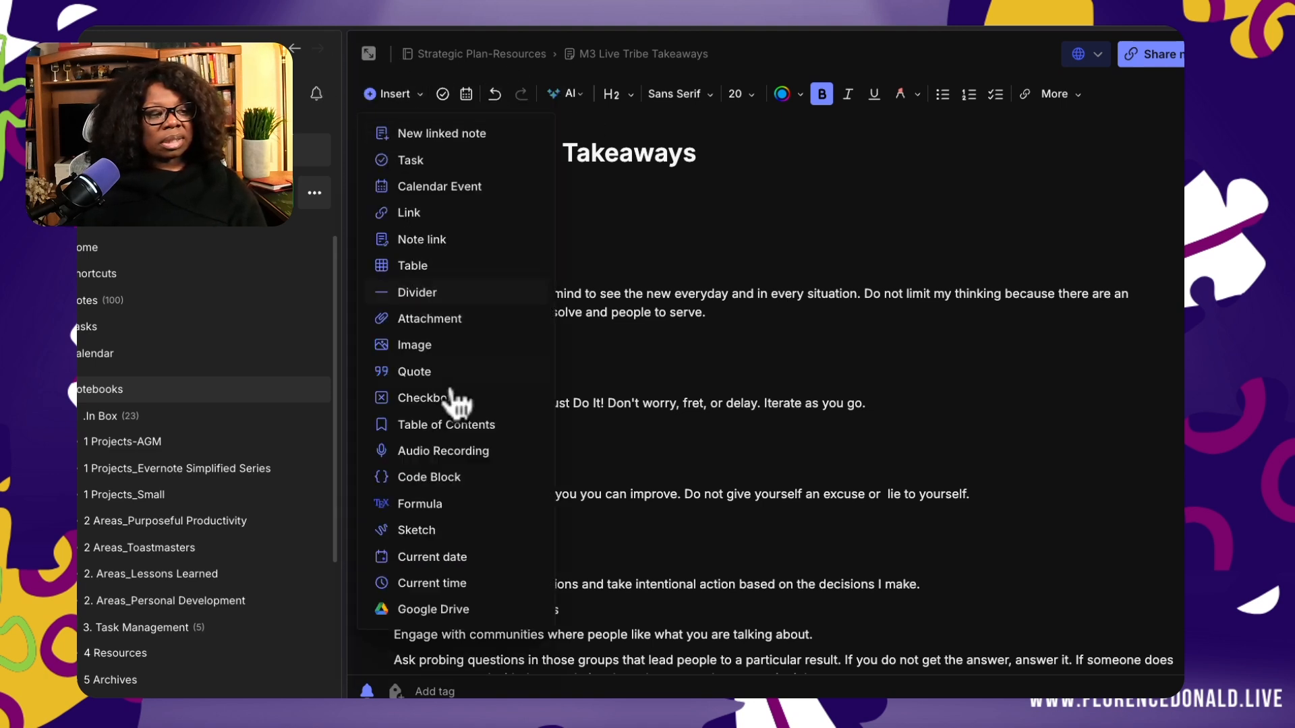
left_click(465, 427)
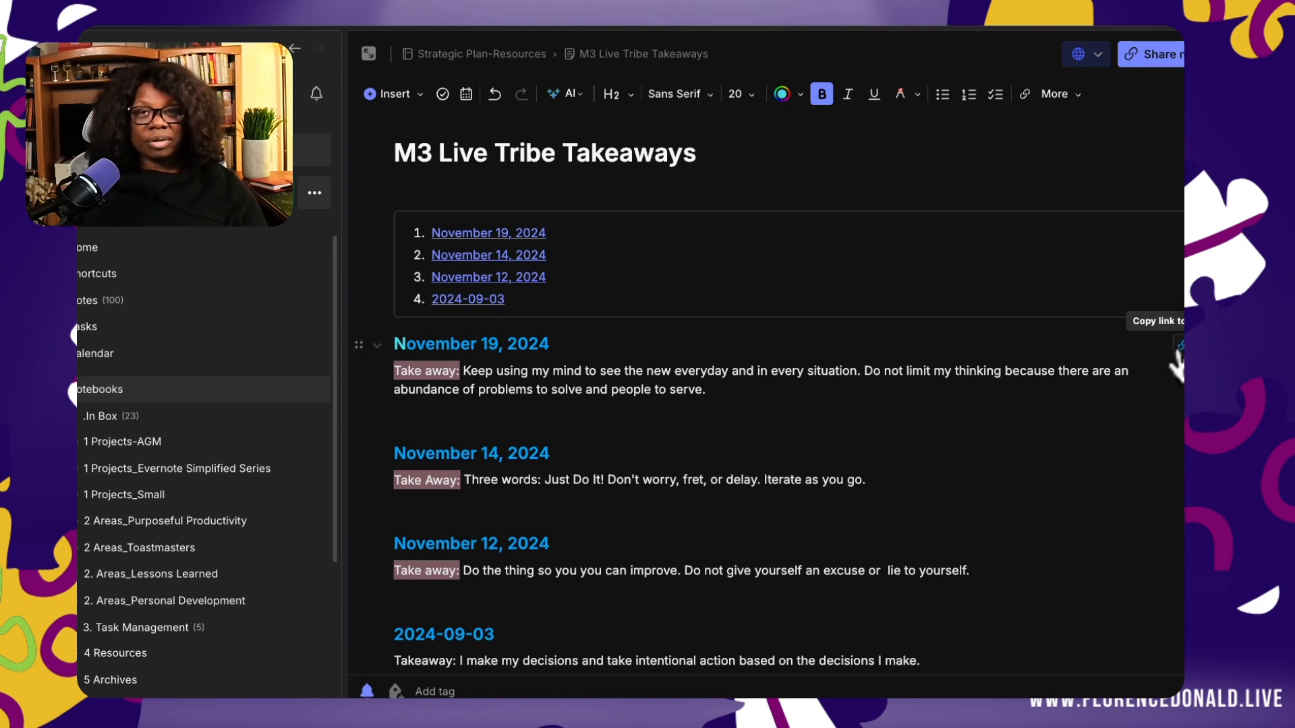
Step: Follow the table of contents links to the "November 19, 2024" and "2024-09-03" sections, then go back
left_click(506, 234)
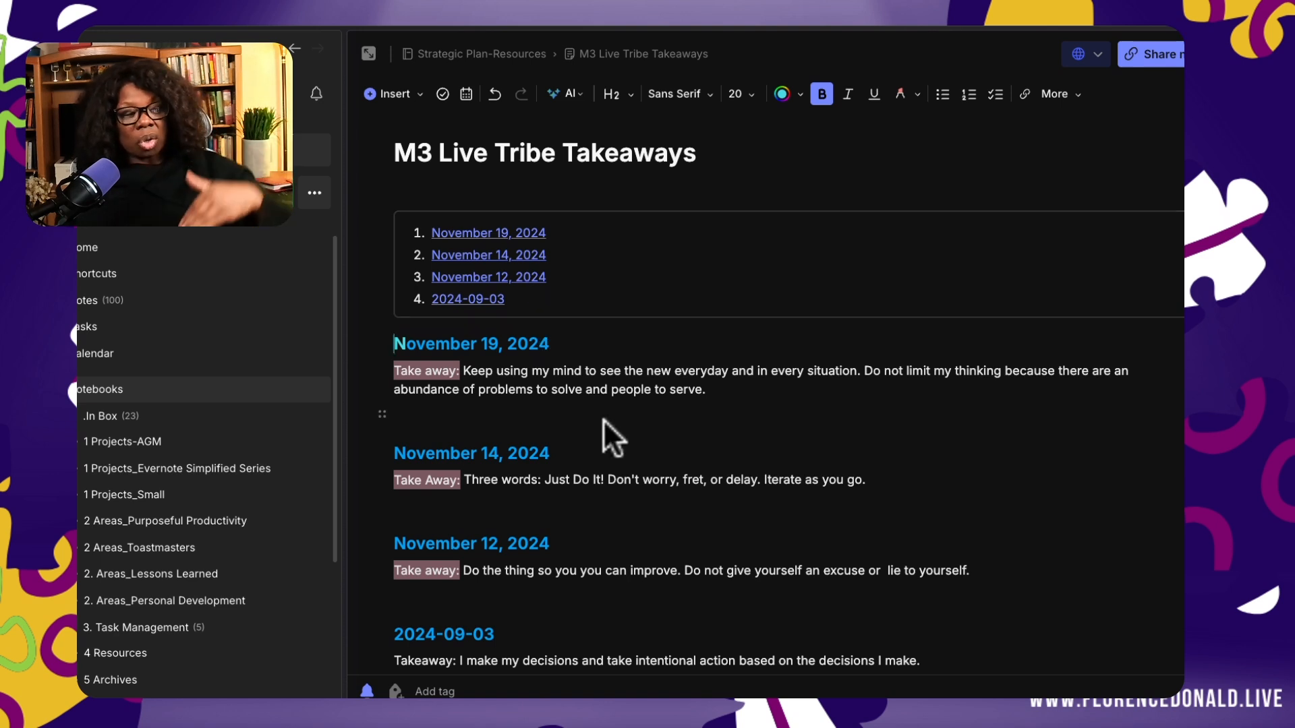
left_click(496, 301)
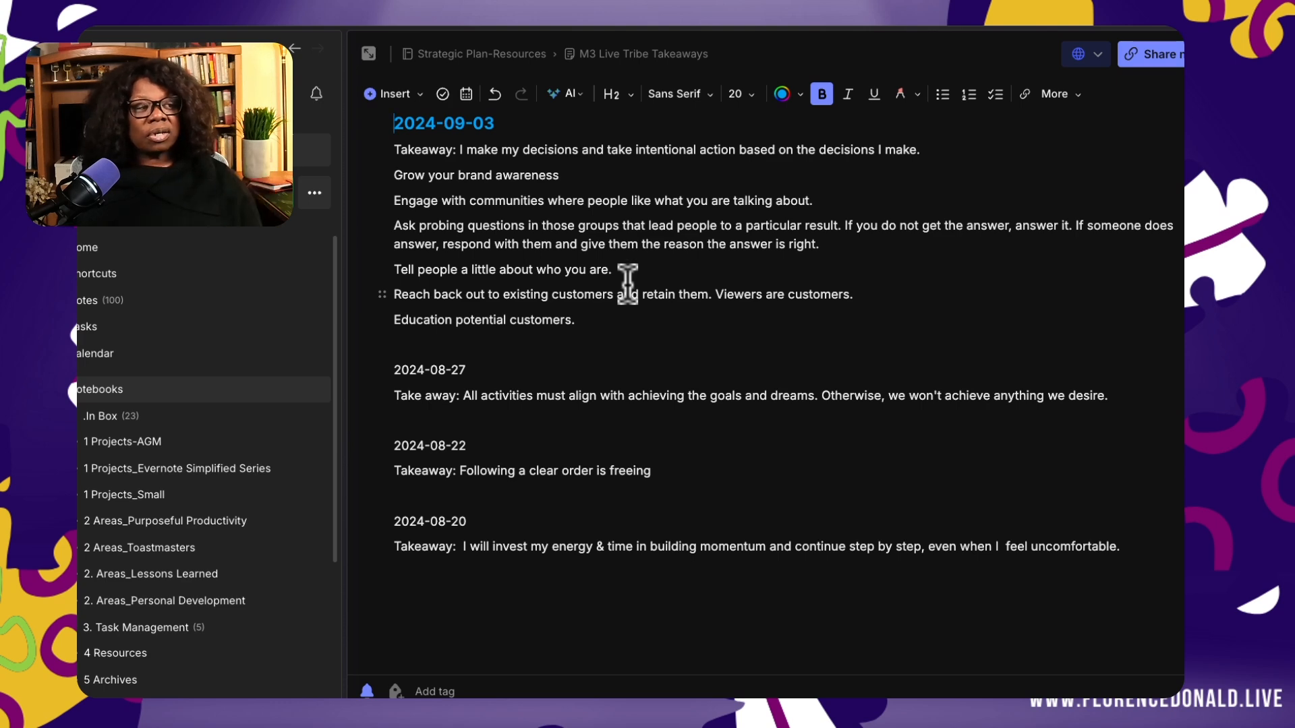
left_click(295, 49)
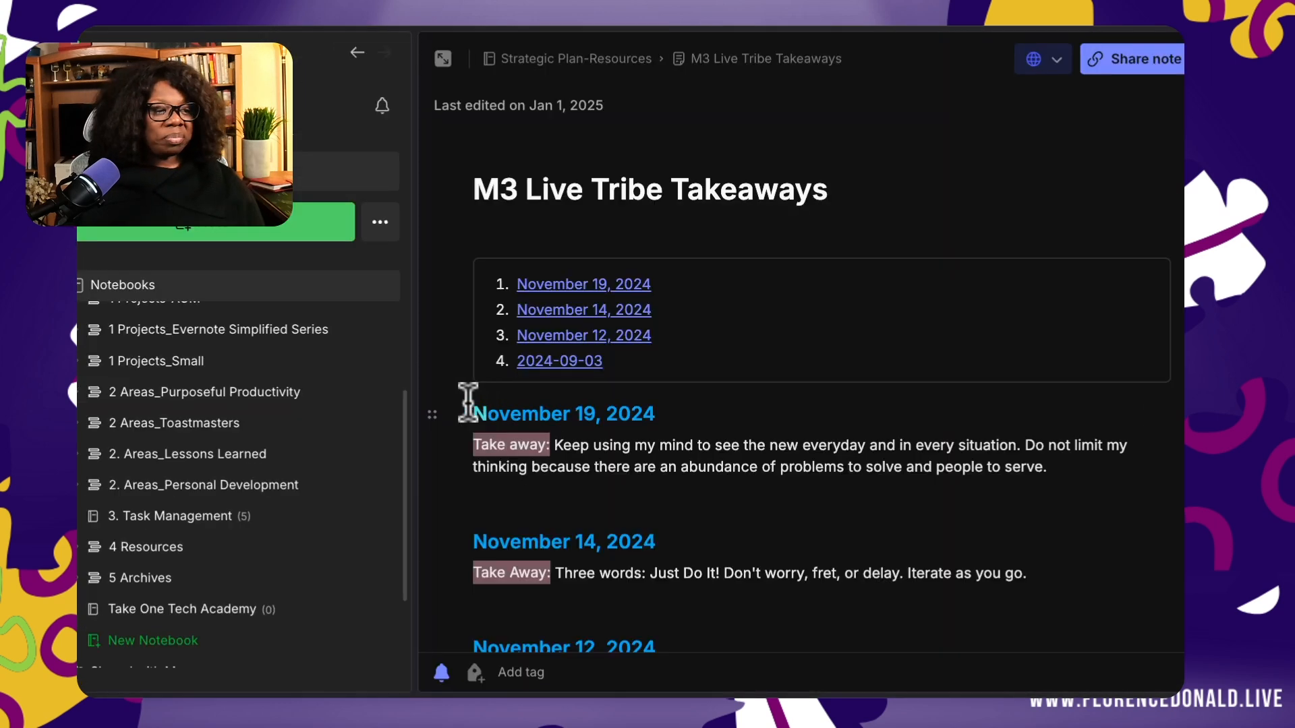
Step: Insert a two-by-two table between the table of contents and the November 19 heading, with column headings "Show Date" and "Show Link"
left_click(471, 405)
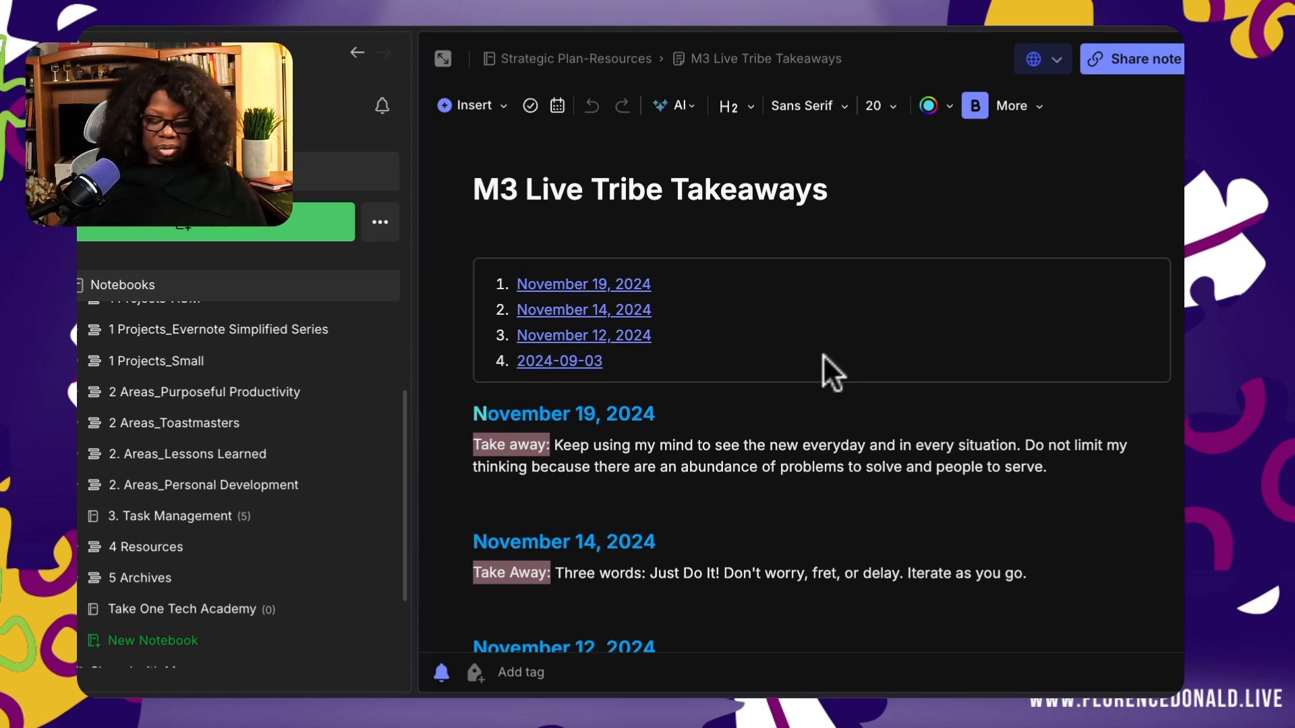
key("Return")
left_click(546, 418)
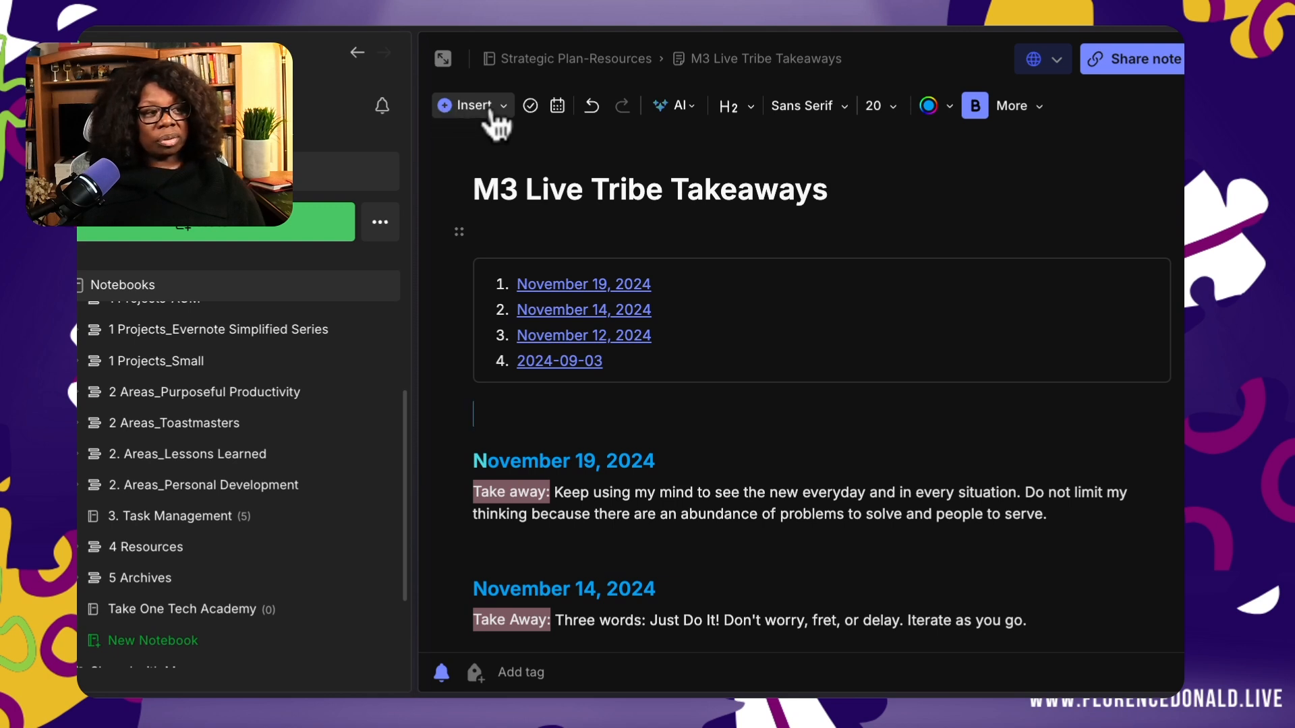
left_click(442, 107)
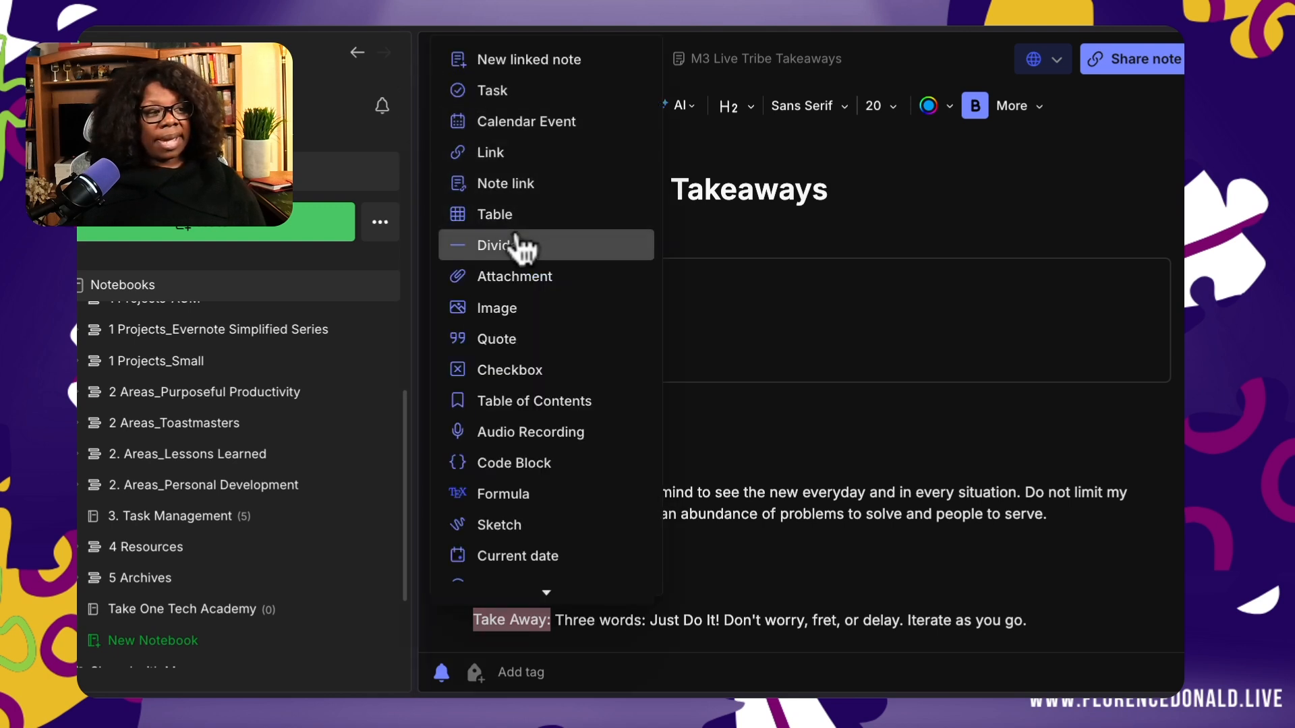
left_click(512, 214)
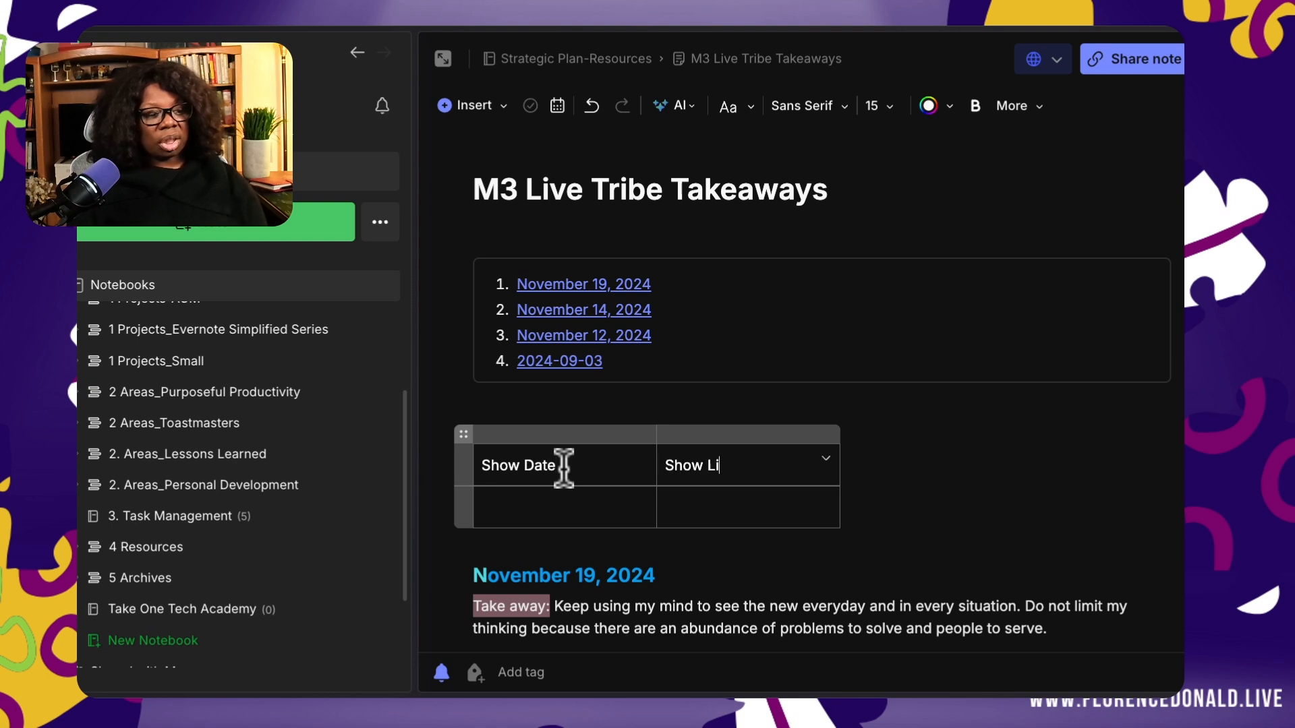
Step: Give the table's header row a dark purple background and turn its text into a large header
left_click(465, 467)
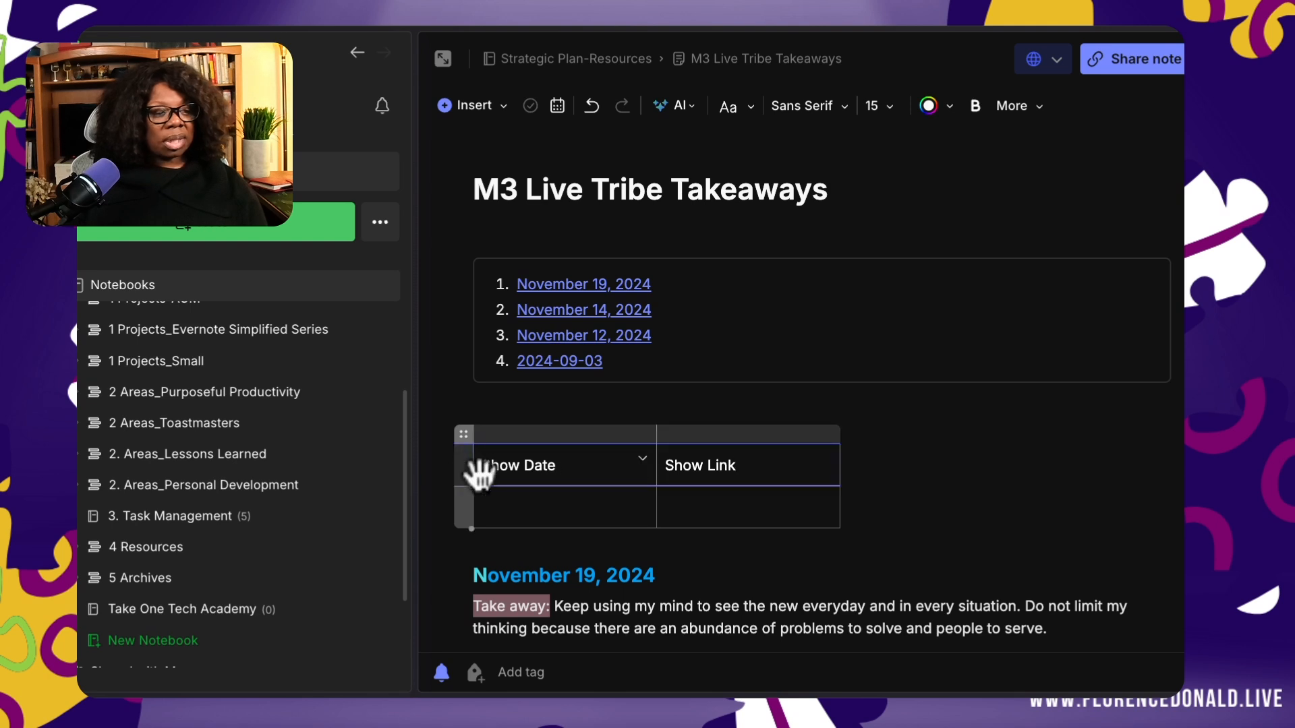
left_click(642, 459)
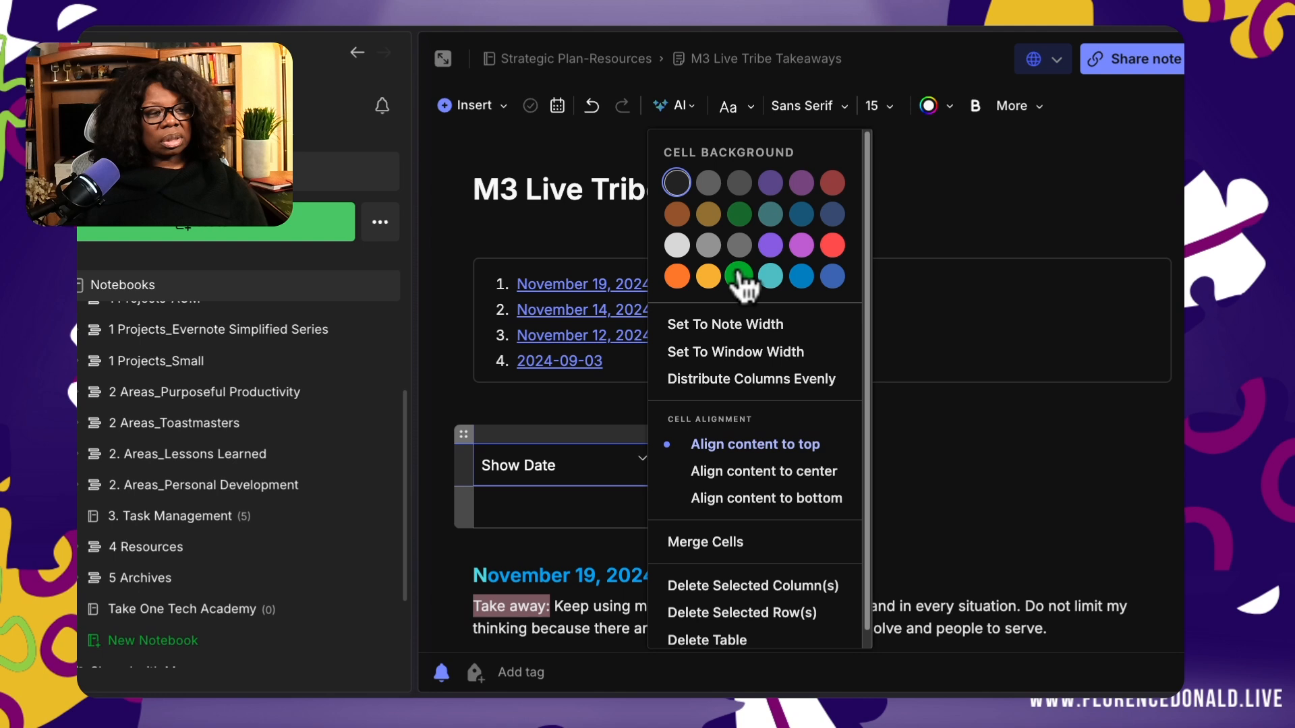
left_click(770, 184)
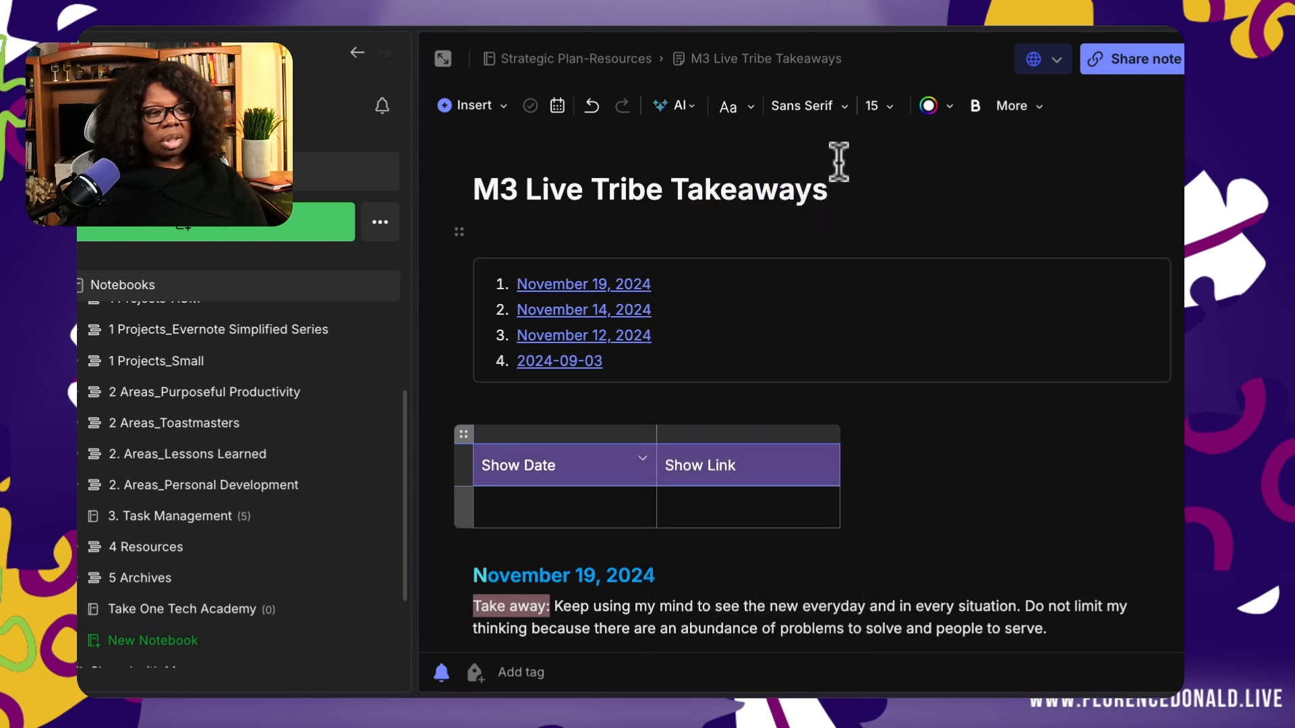
left_click(736, 111)
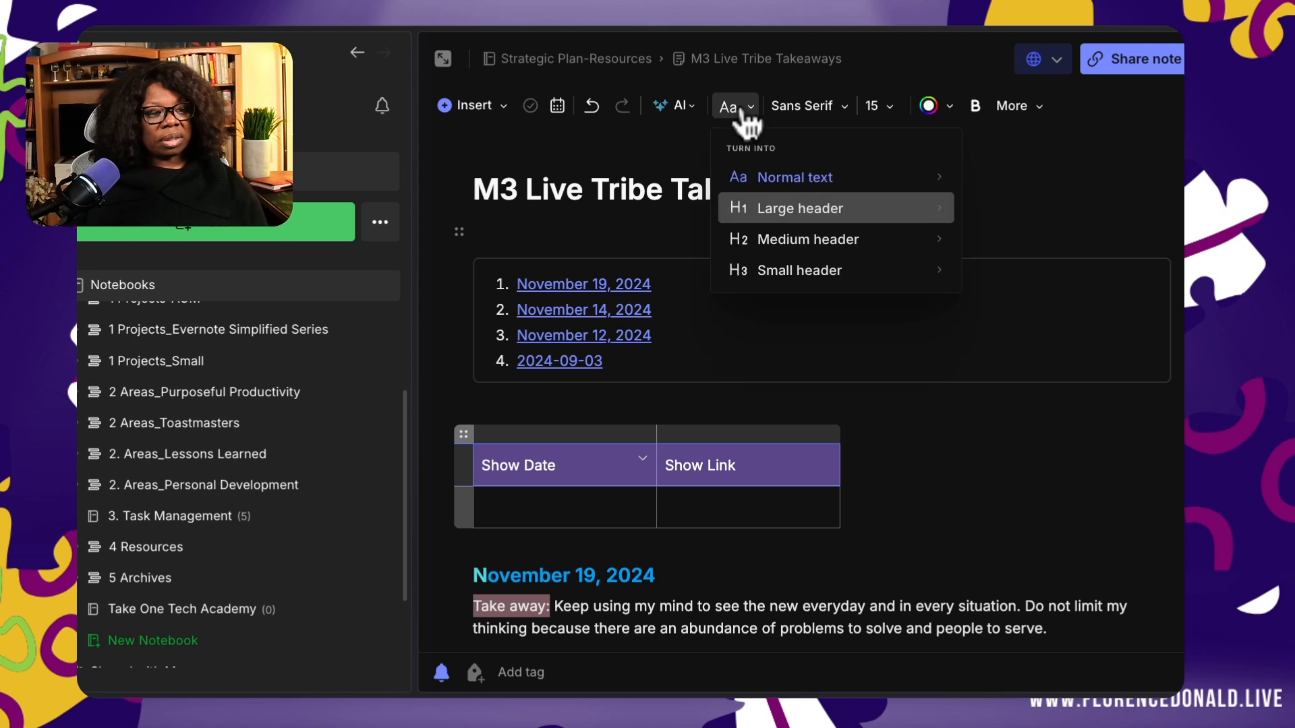
left_click(796, 210)
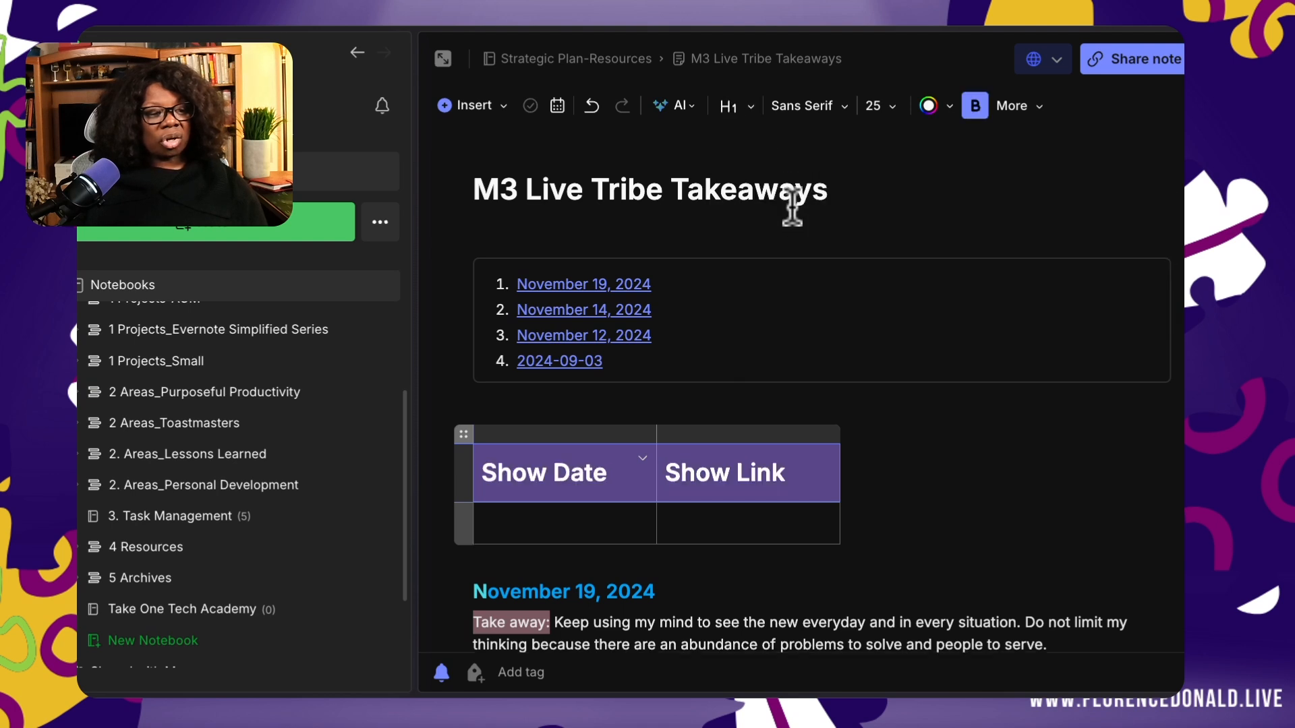
Step: Center-align the header row text and widen both table columns
left_click(1039, 108)
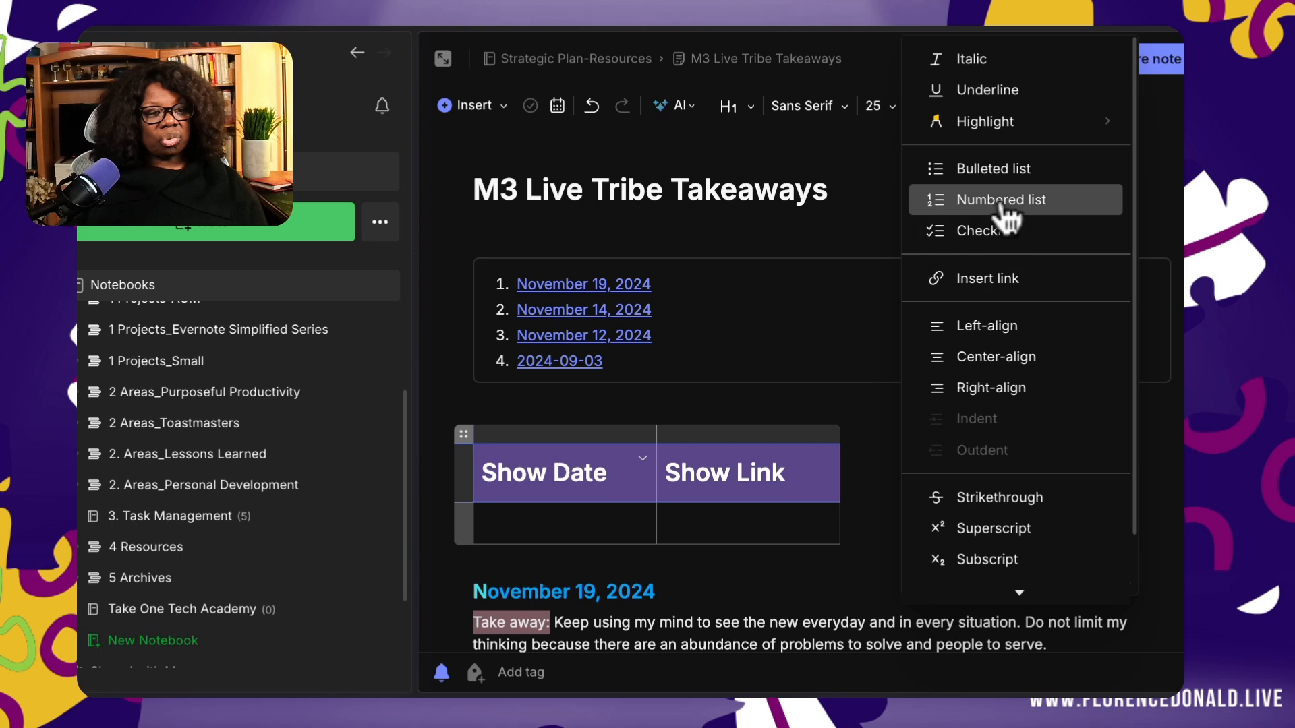
left_click(1015, 373)
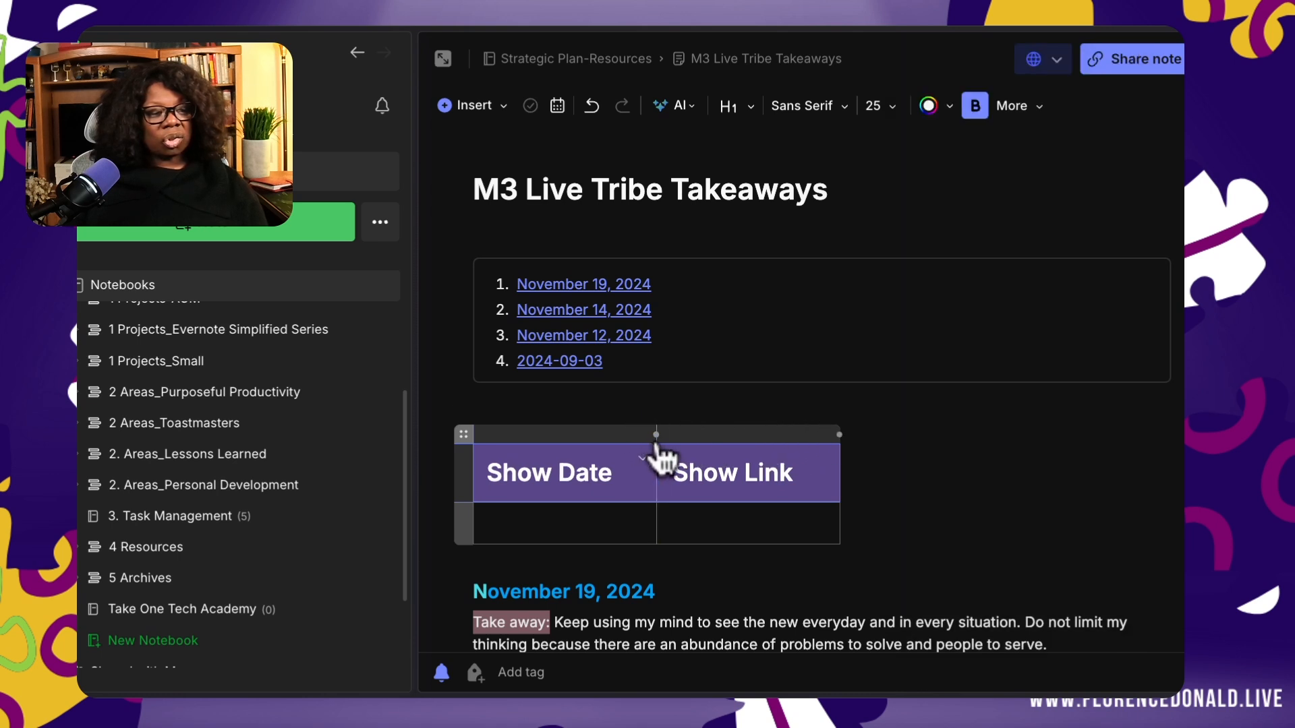
left_click_drag(657, 463, 859, 445)
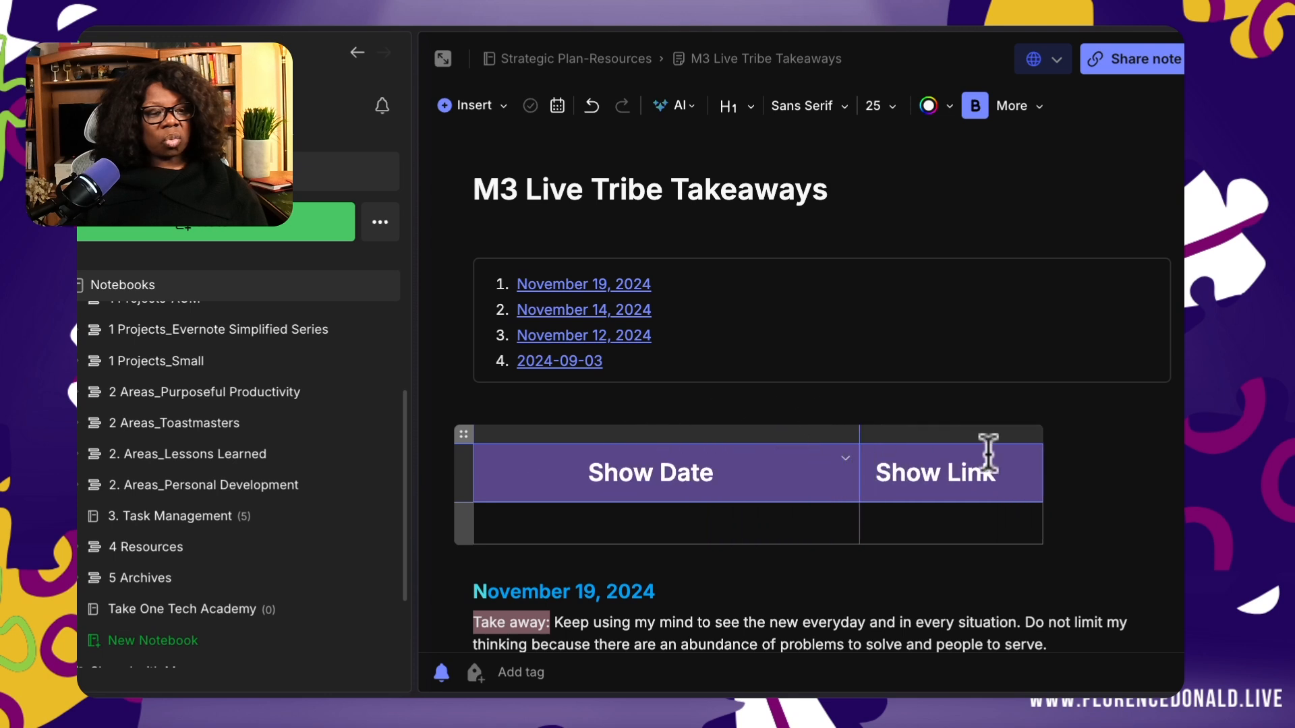
left_click_drag(1043, 448, 1172, 445)
Step: Start a bulleted list in the cell below "Show Date" with the items "Monday" and "Tuesday"
left_click(682, 521)
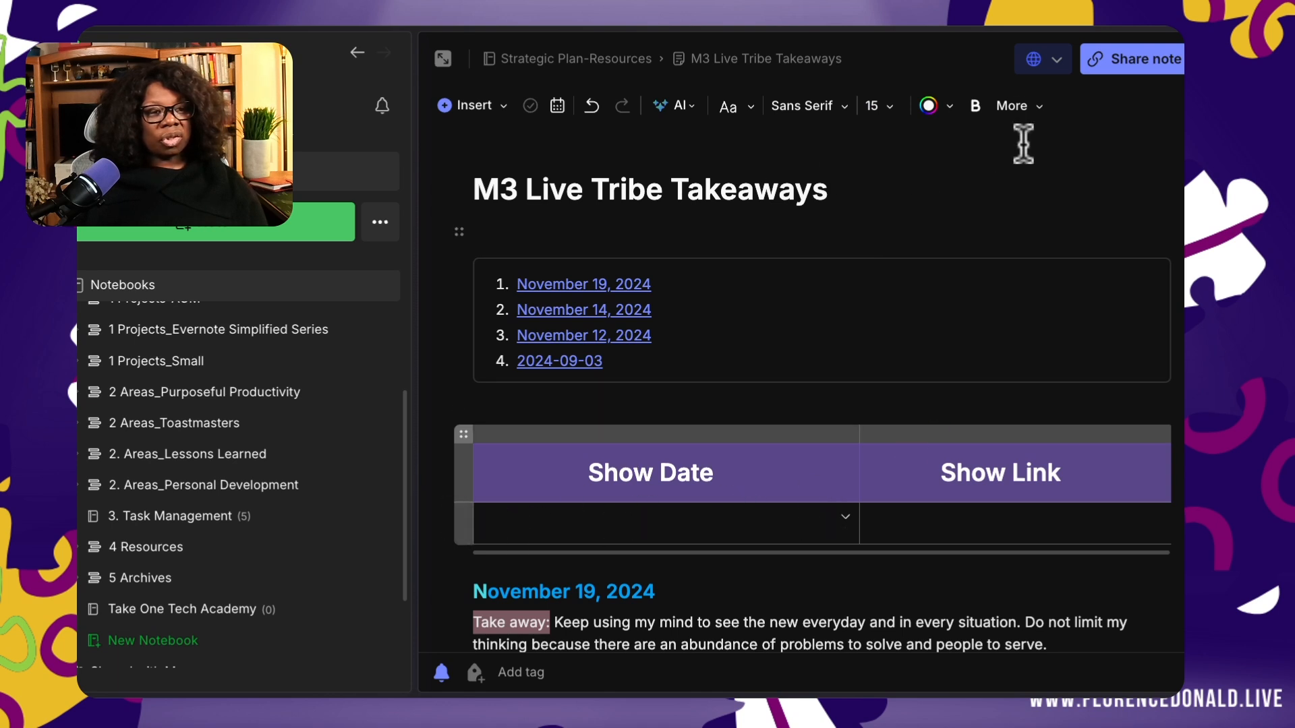
left_click(1027, 113)
left_click(979, 167)
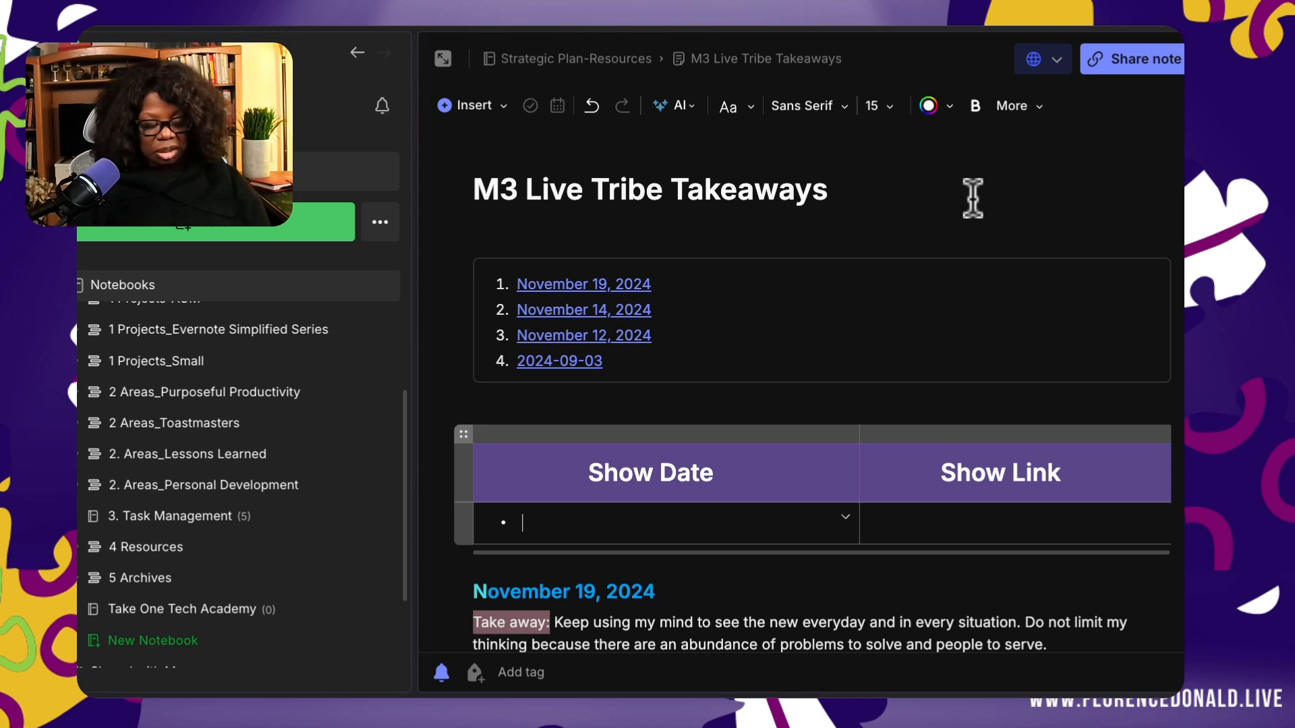
type("Monday")
key("Return")
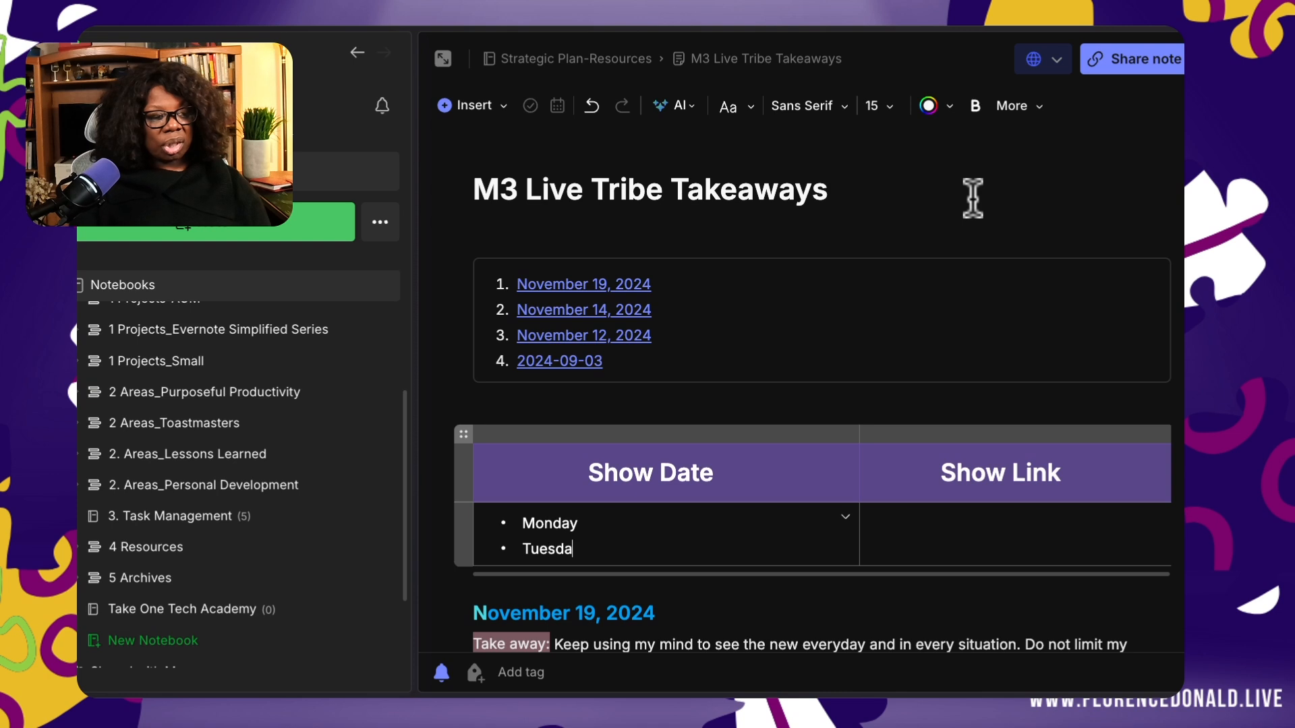
Step: Add two rows at the end of the table and move the "Tuesday" bullet into the row below "Monday"
left_click(459, 568)
left_click(458, 568)
scroll(492, 570, "down", 2)
left_click(572, 435)
left_click(487, 436)
left_click_drag(487, 437, 489, 474)
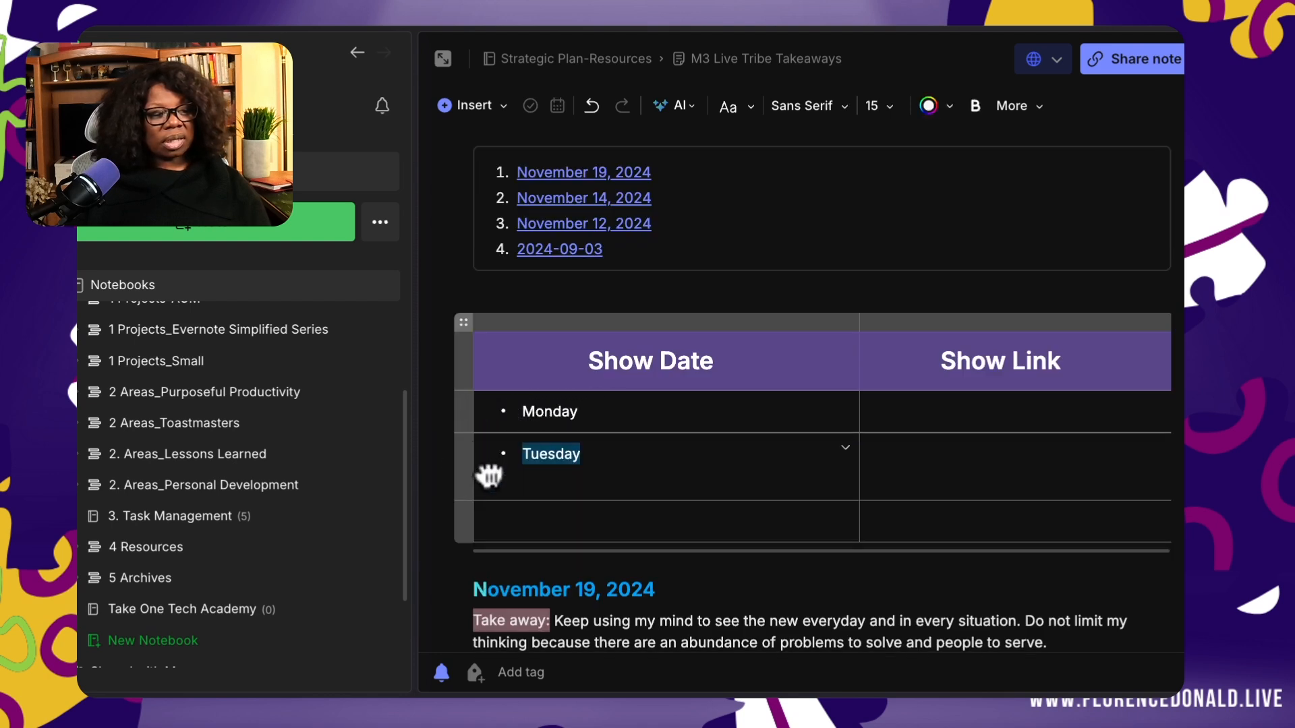
Step: Enter "Wednesday" as a bulleted item in the last row of the "Show Date" column
left_click(513, 526)
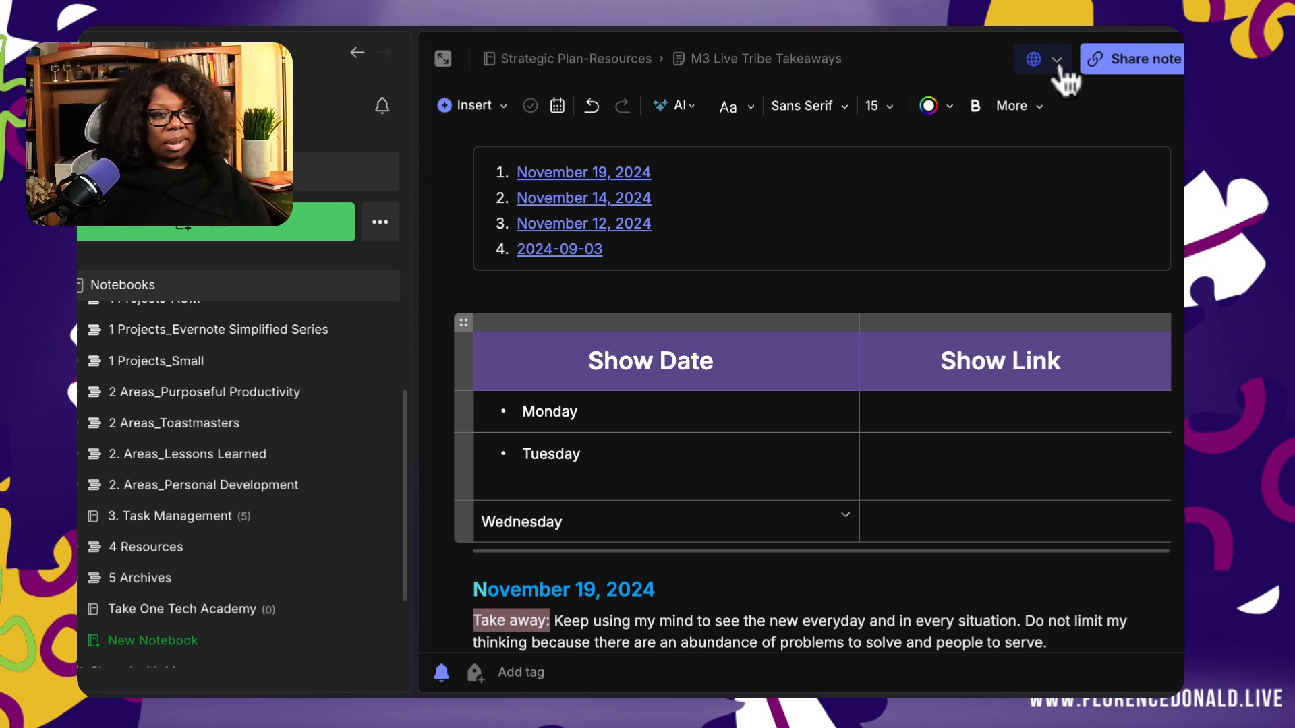
left_click(1016, 106)
left_click(1005, 170)
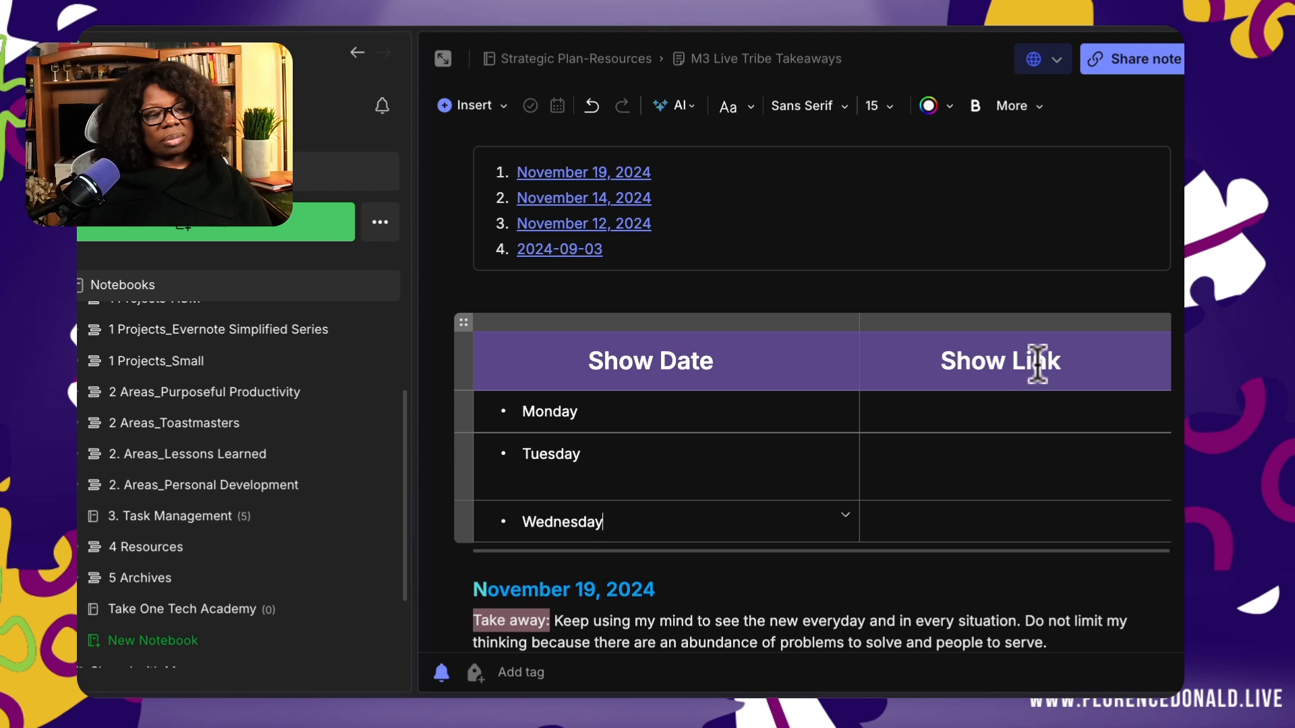
Step: Rename the column headings "Show Link" to "Notes" and "Show Date" to "Shows"
left_click_drag(1070, 365, 921, 362)
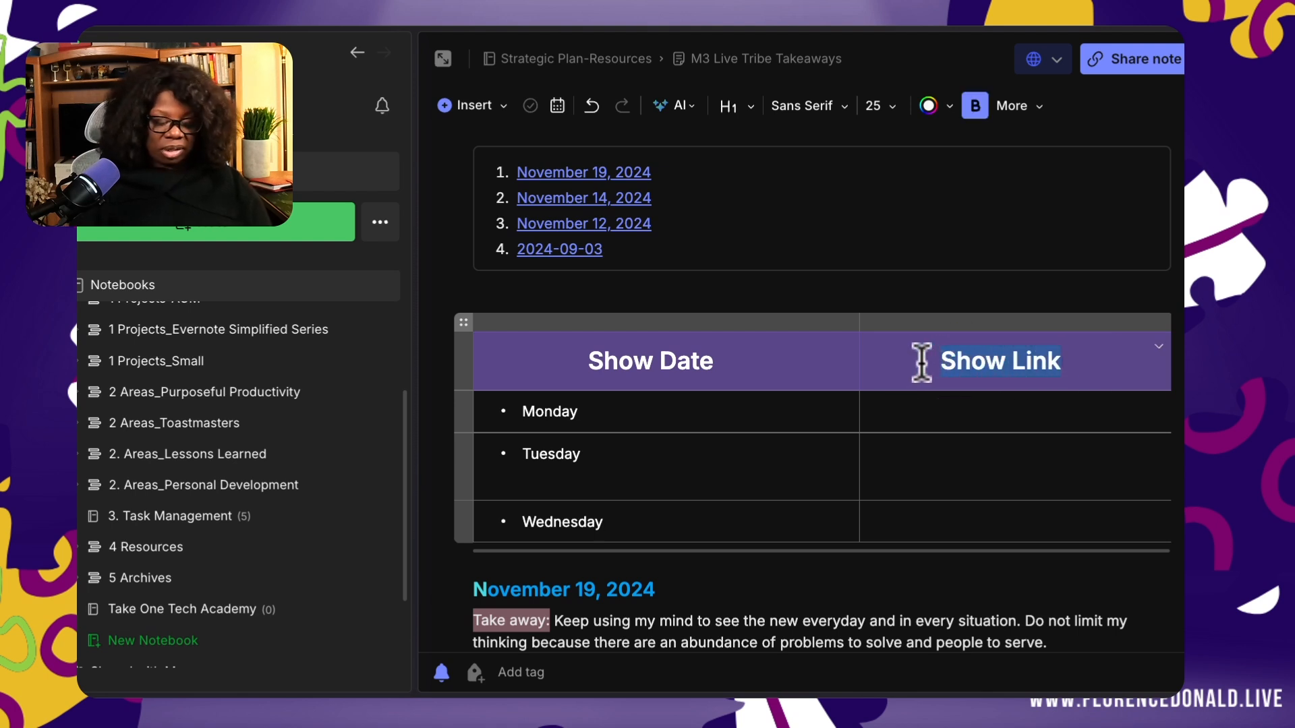
type("Notes")
left_click_drag(709, 363, 562, 346)
type("Shows")
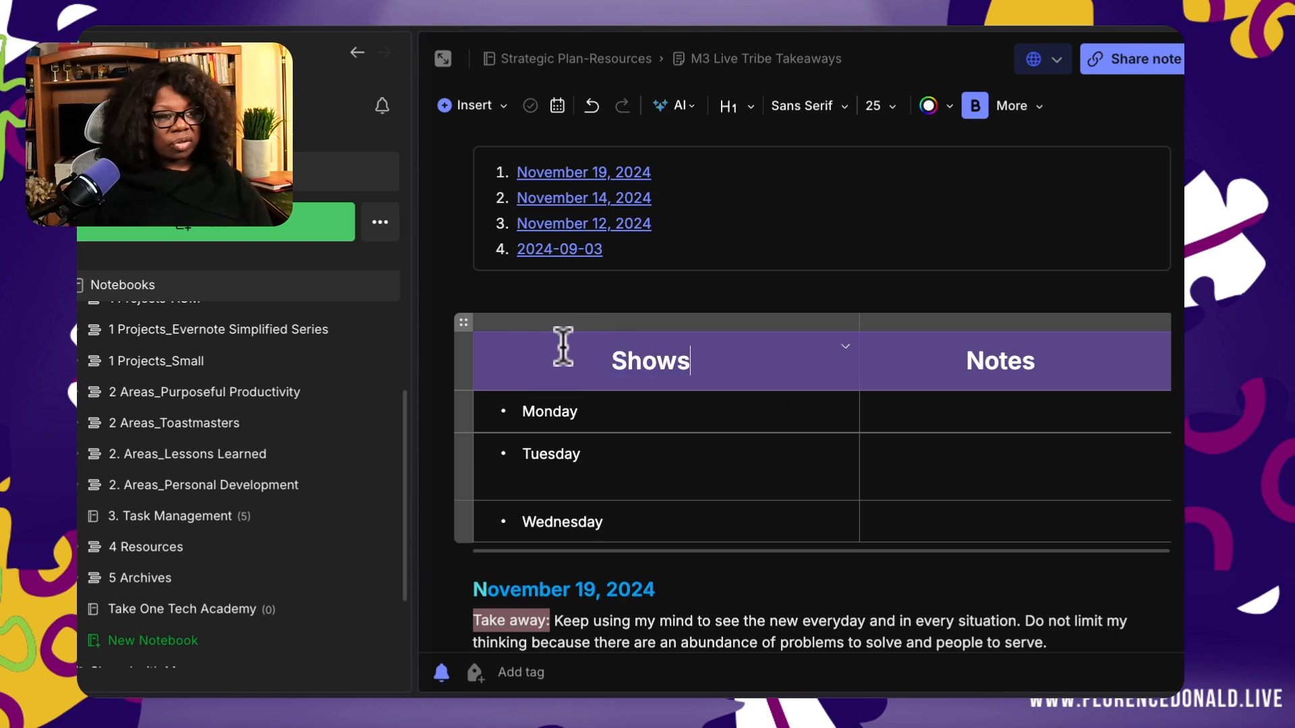
Step: Append "- No Show" to Monday, "- Live" to Tuesday and "- Prerecorded" to Wednesday, and note "Use this time to prep for Tuesday show" beside Monday
left_click(613, 411)
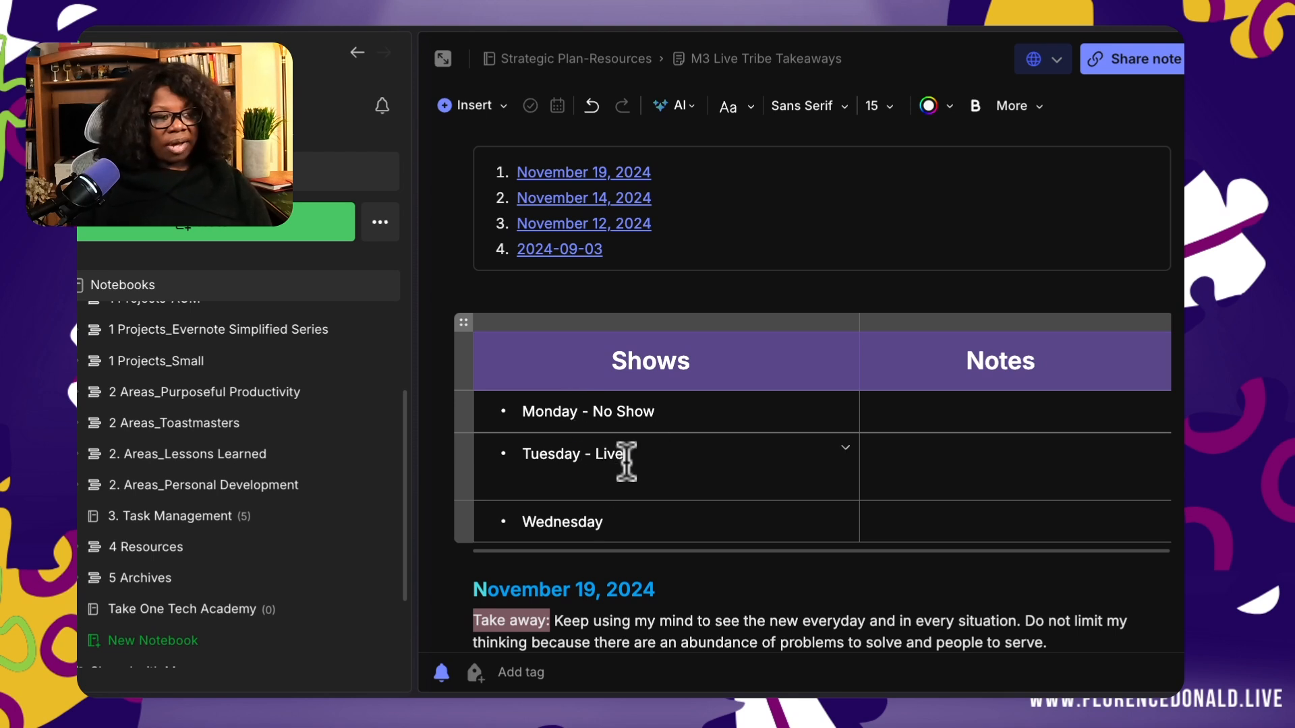
left_click(637, 527)
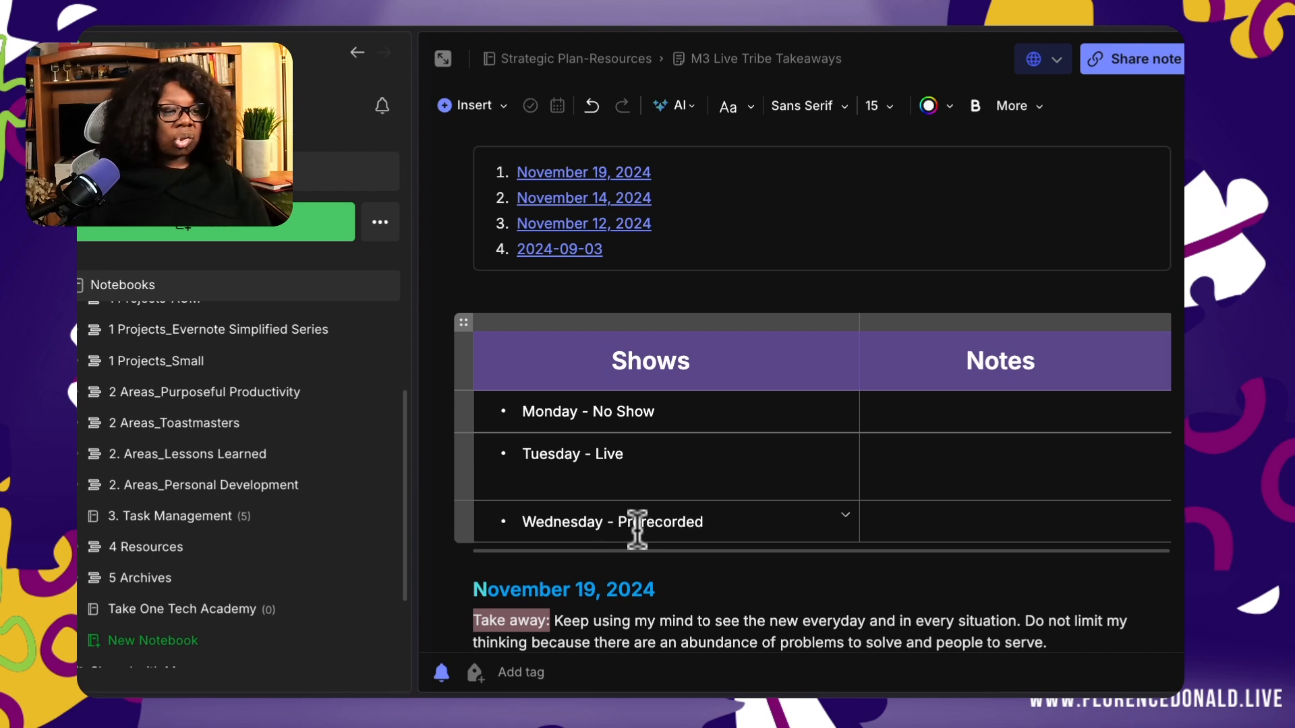
left_click(915, 419)
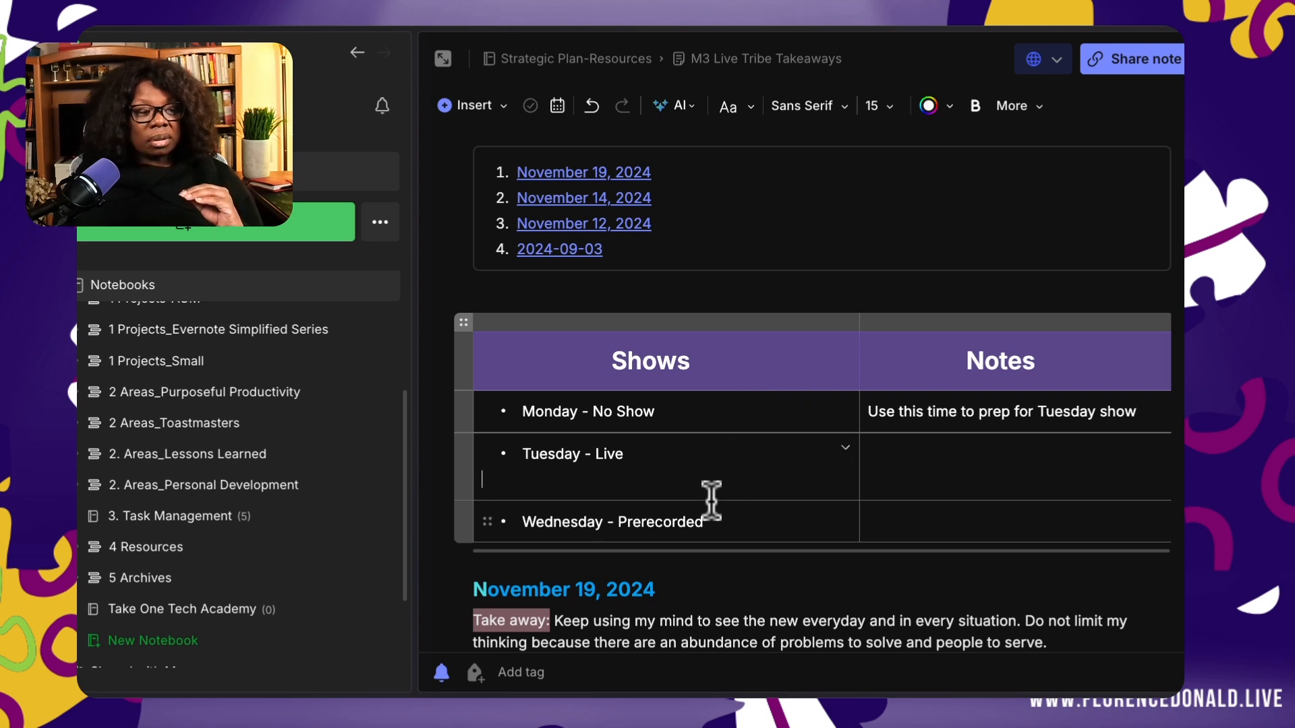
Step: Fill the Tuesday cell with light gray, the Monday cell with medium gray and the Wednesday cell with dark gray
left_click(846, 446)
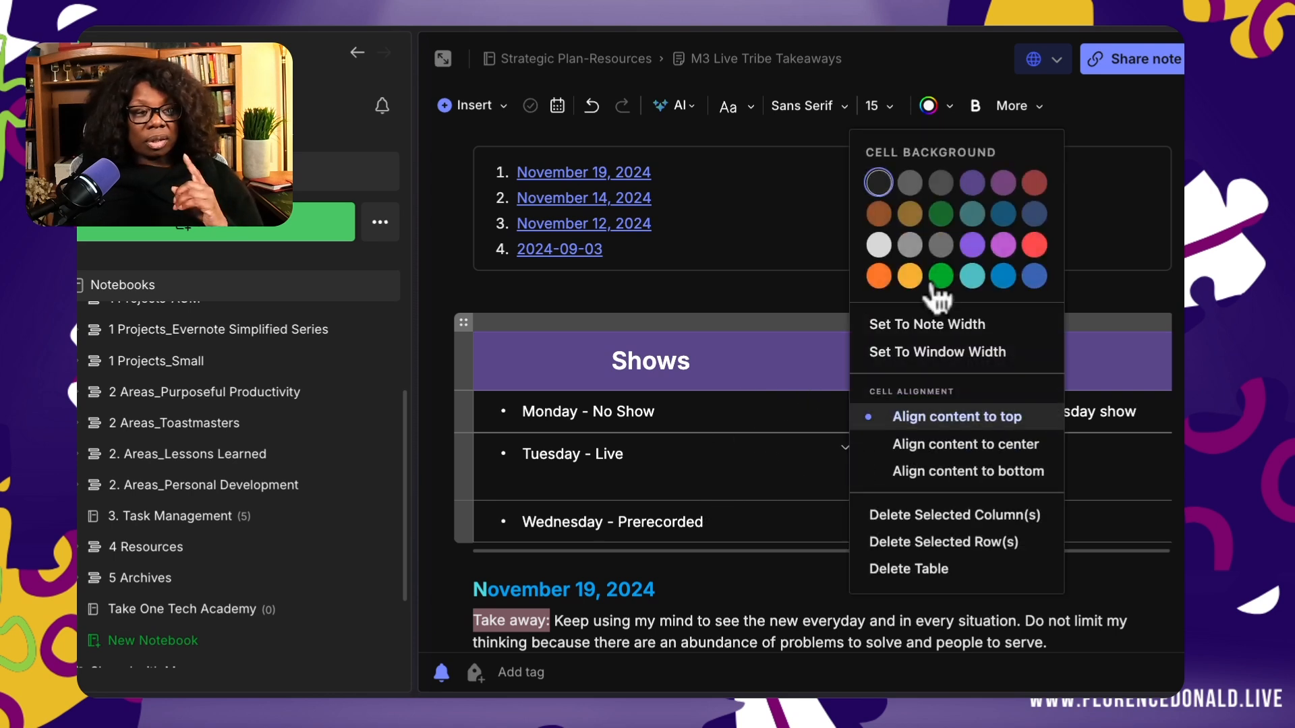
left_click(879, 245)
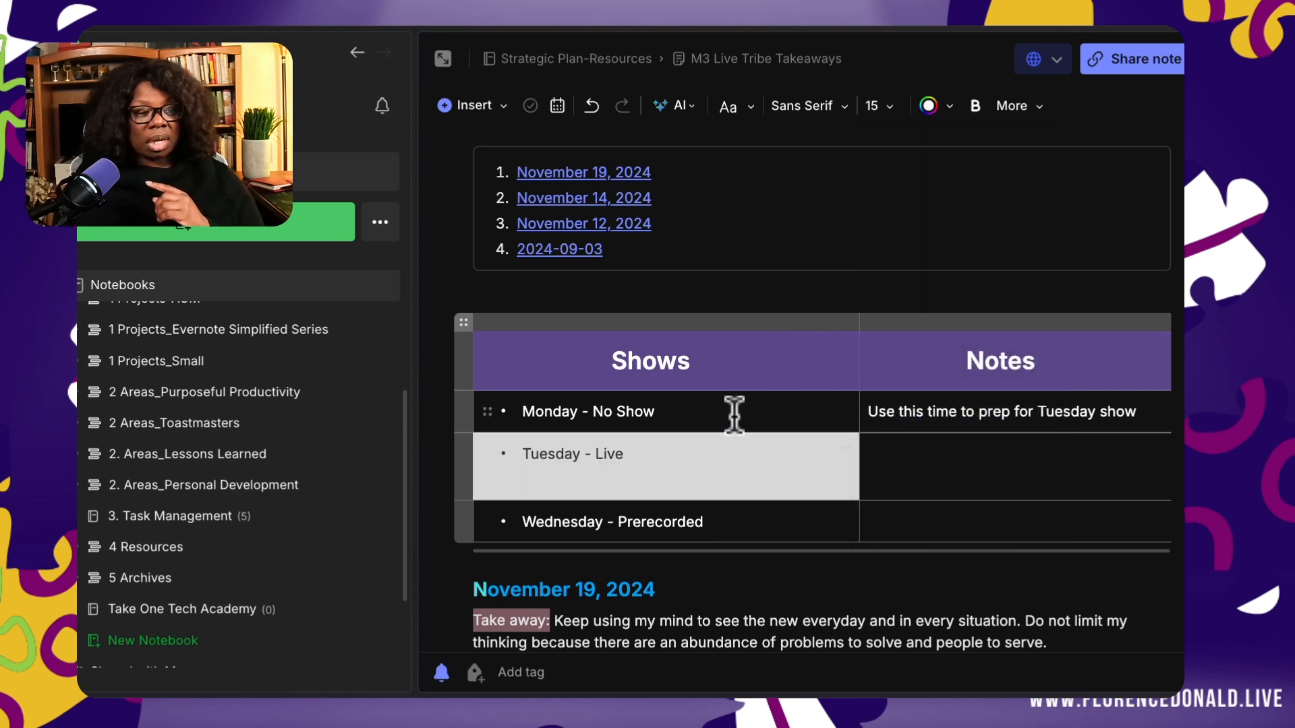
left_click(846, 406)
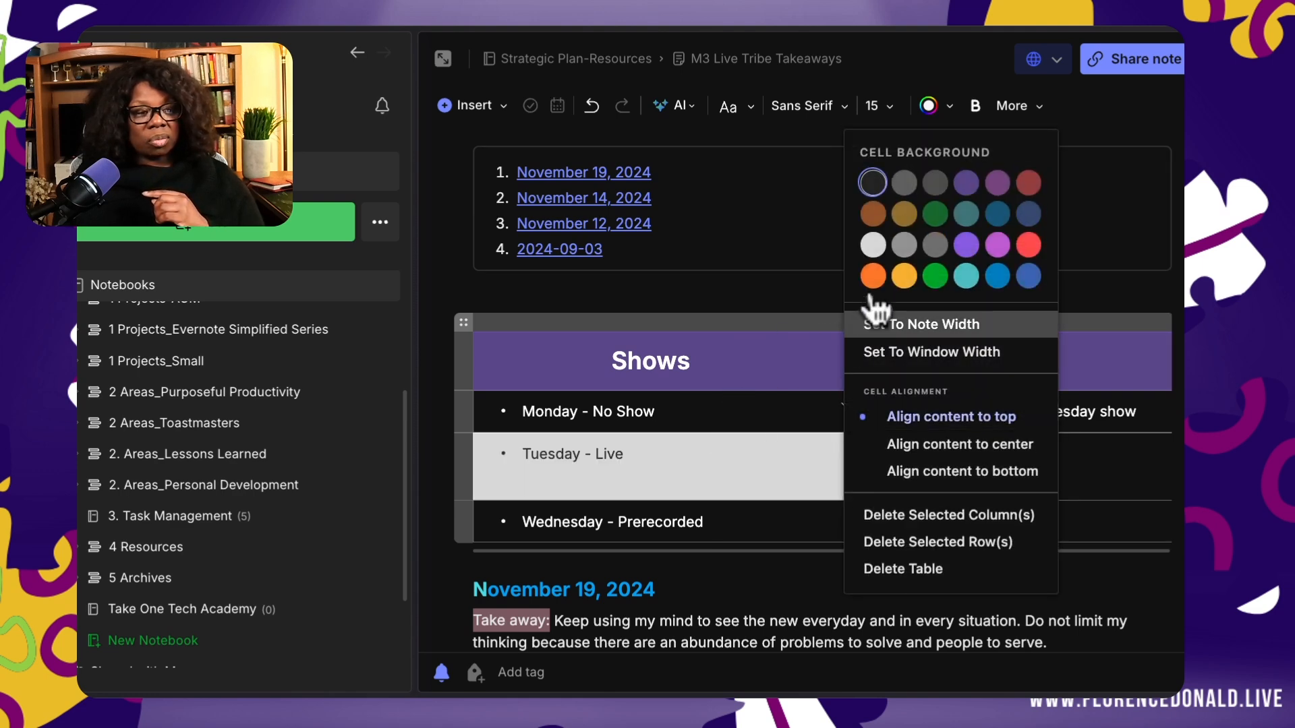
left_click(904, 245)
left_click(798, 511)
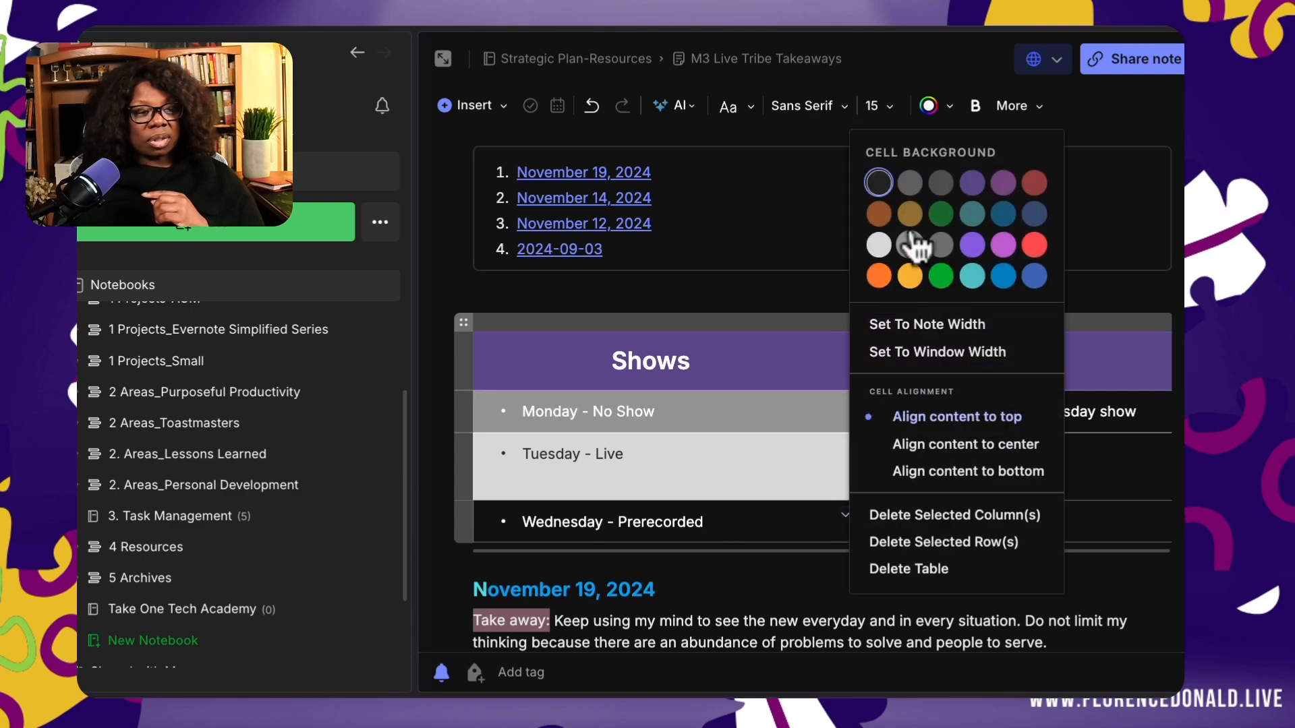
left_click(912, 189)
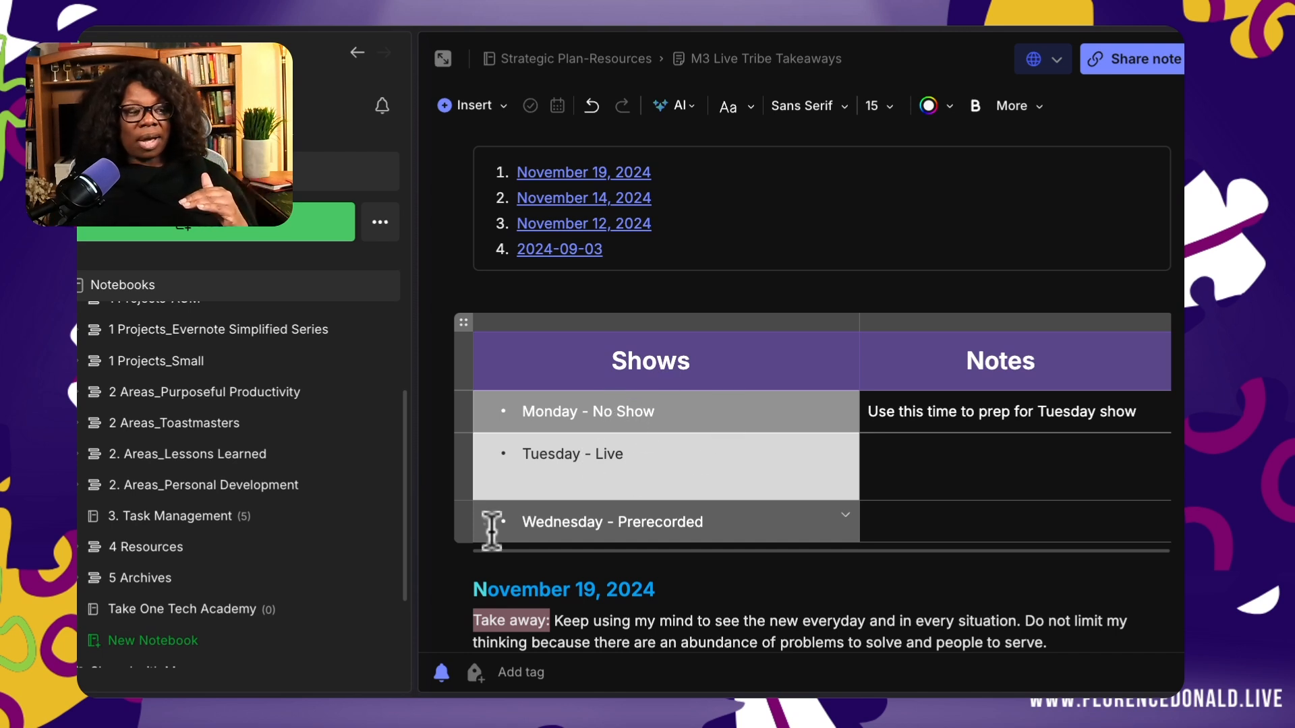
Step: Insert a row with merged cells between the Tuesday and Wednesday rows, containing "Different Packaging Information Here"
left_click(459, 503)
left_click_drag(531, 520, 916, 526)
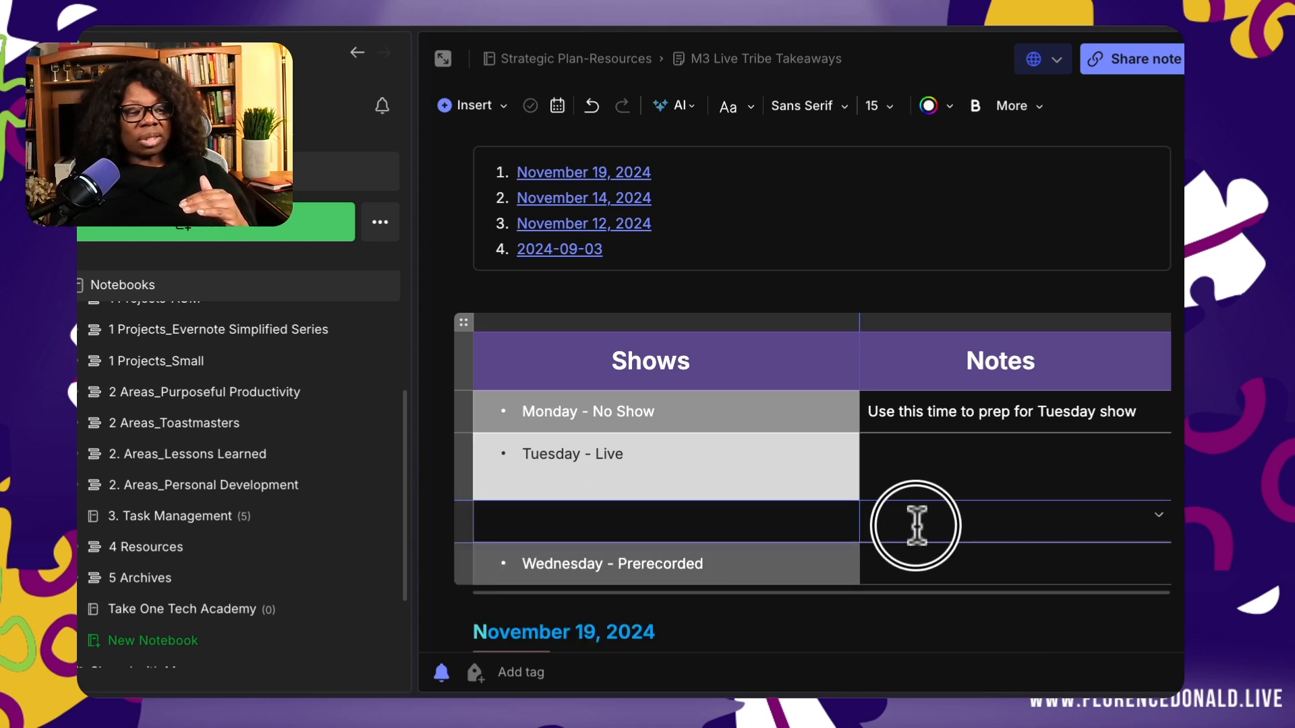
left_click(1159, 516)
left_click(1037, 537)
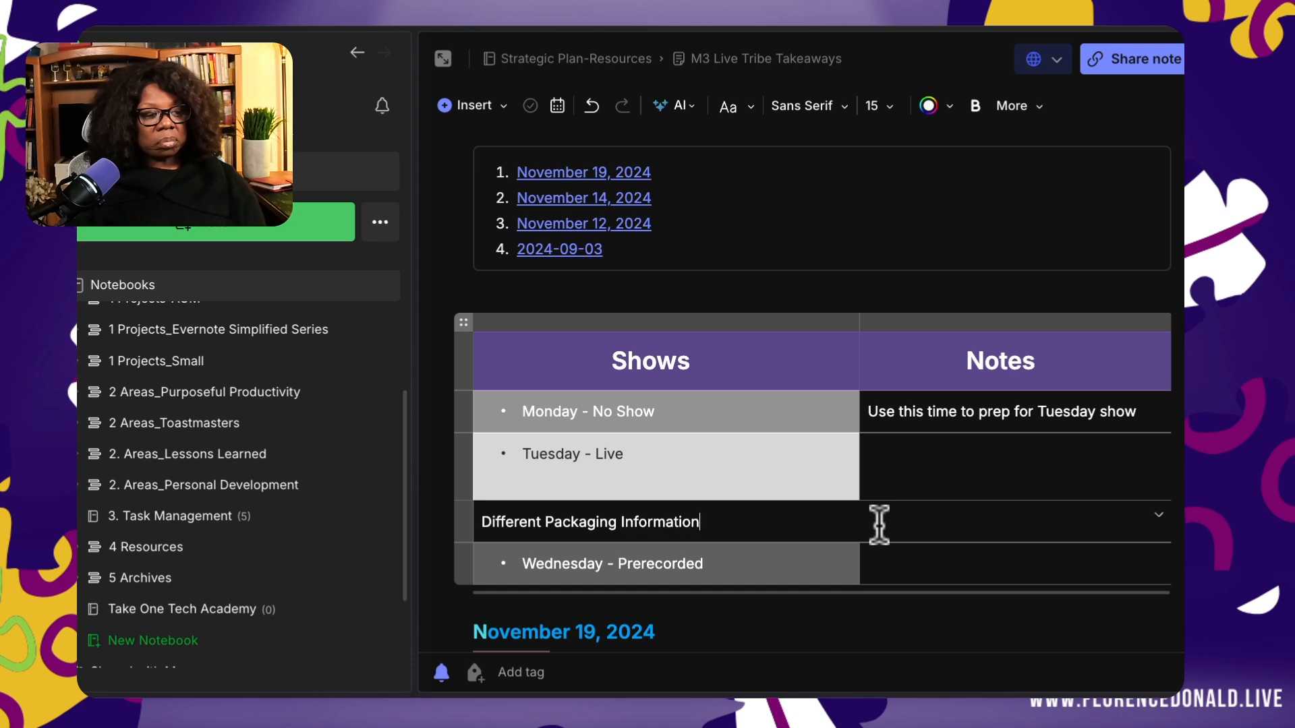
type("ere")
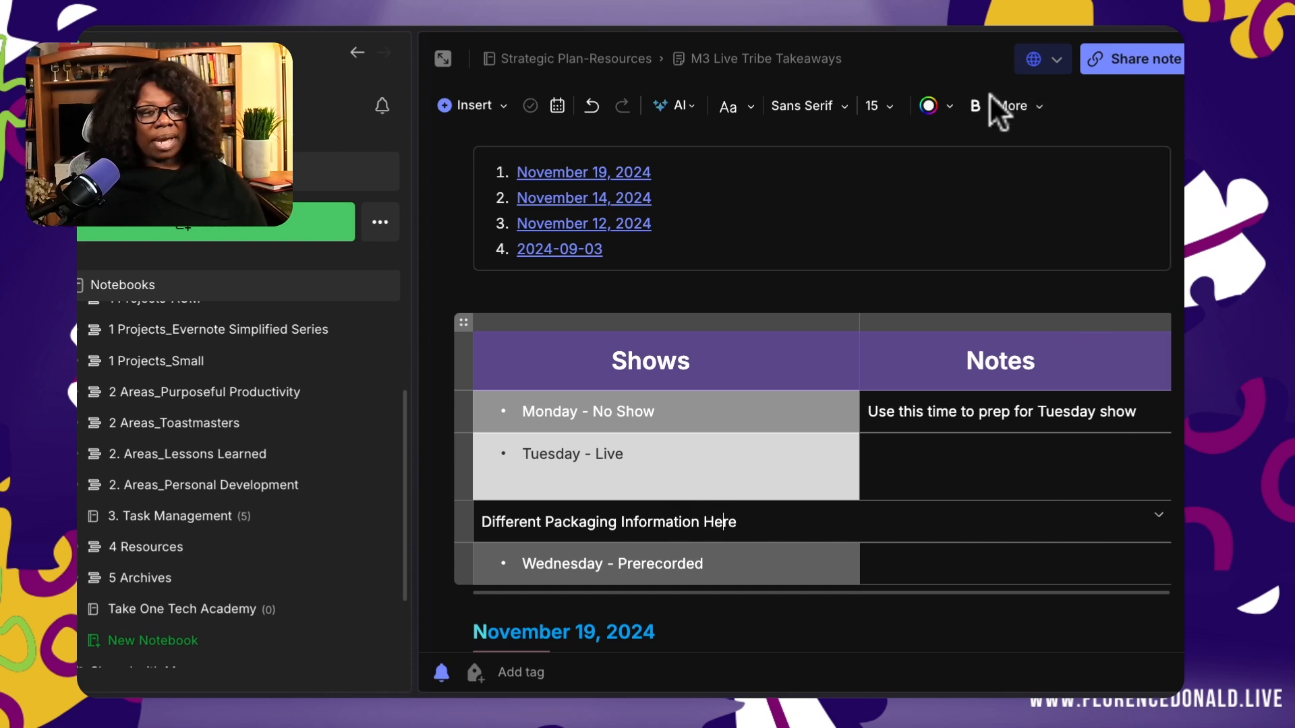
Step: Center-align the "Different Packaging Information Here" text and turn it into a small header
left_click(1019, 108)
left_click(989, 362)
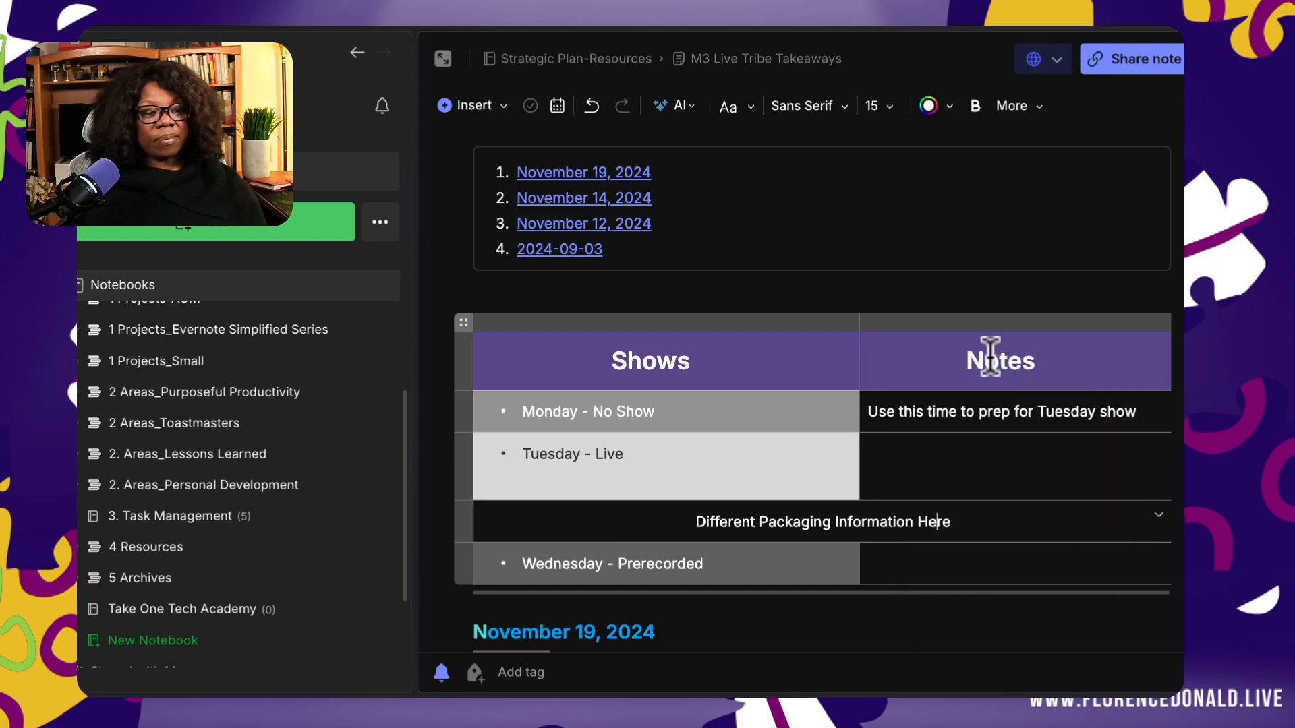
left_click(737, 123)
left_click(779, 274)
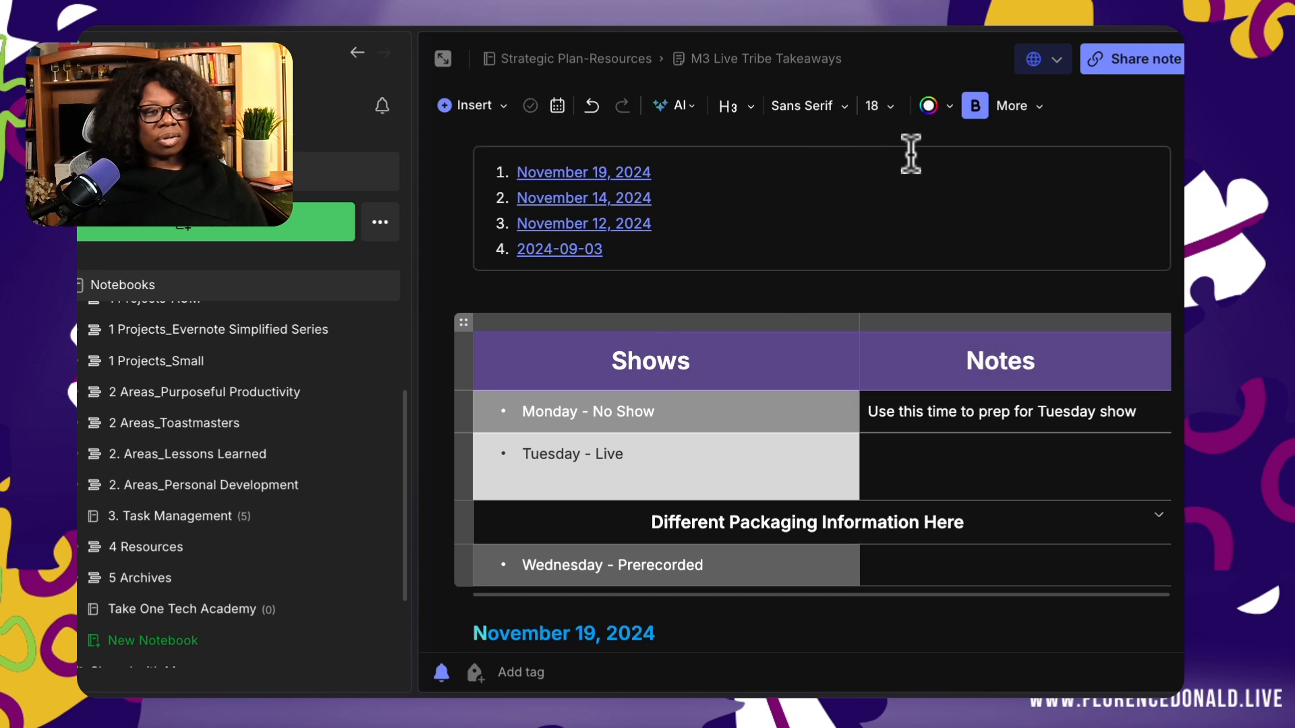
Step: Color the "Different Packaging Information Here" text yellow
left_click(947, 110)
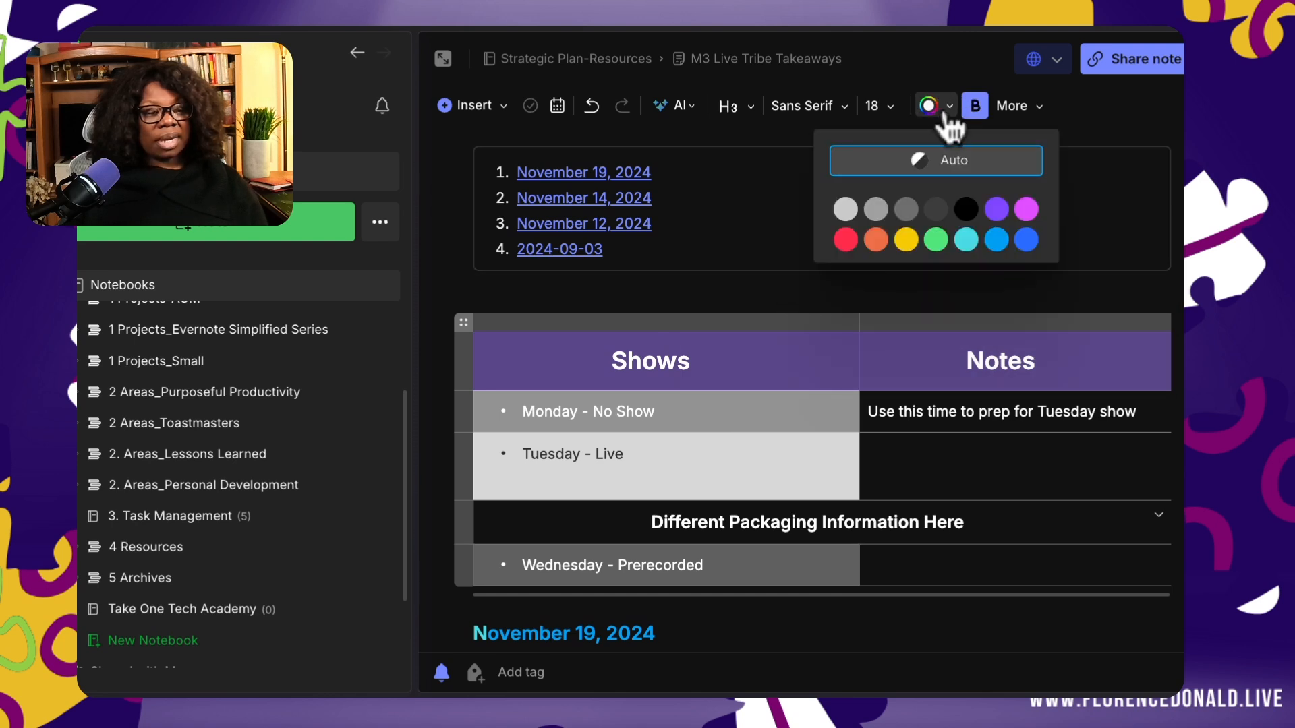
left_click(903, 244)
left_click_drag(970, 524, 619, 523)
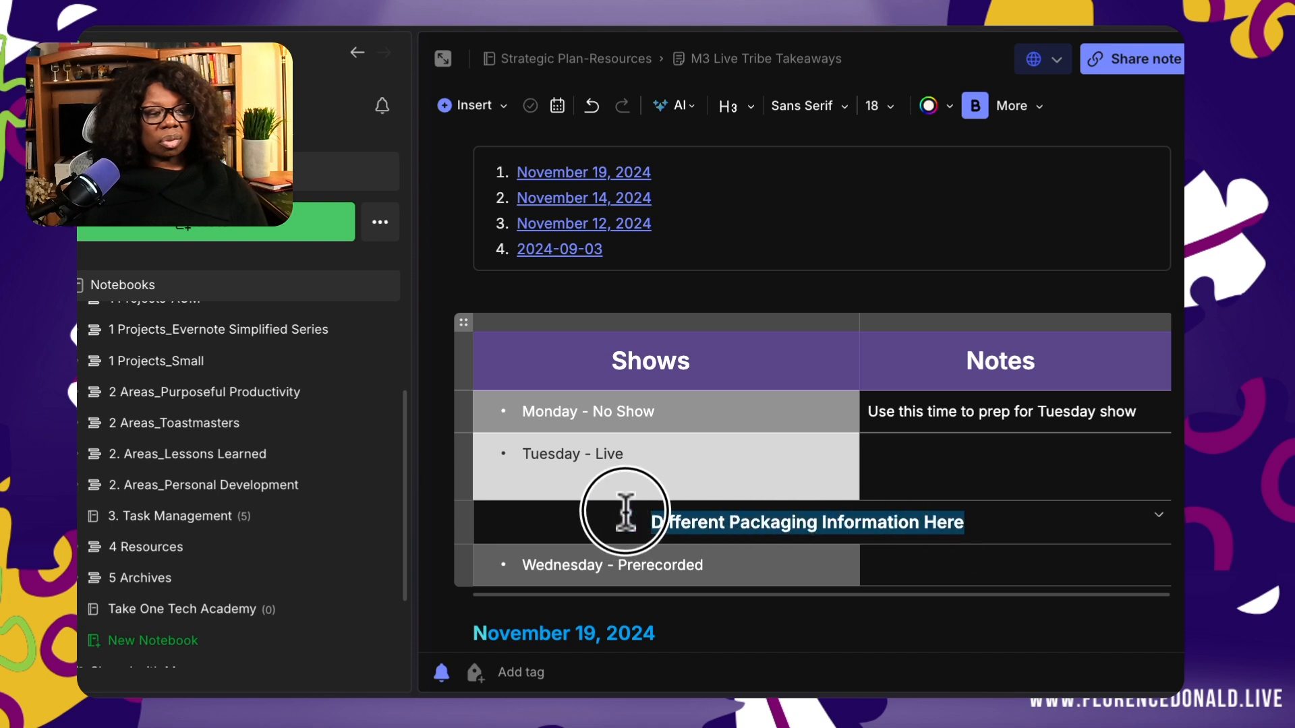
left_click(936, 112)
left_click(904, 246)
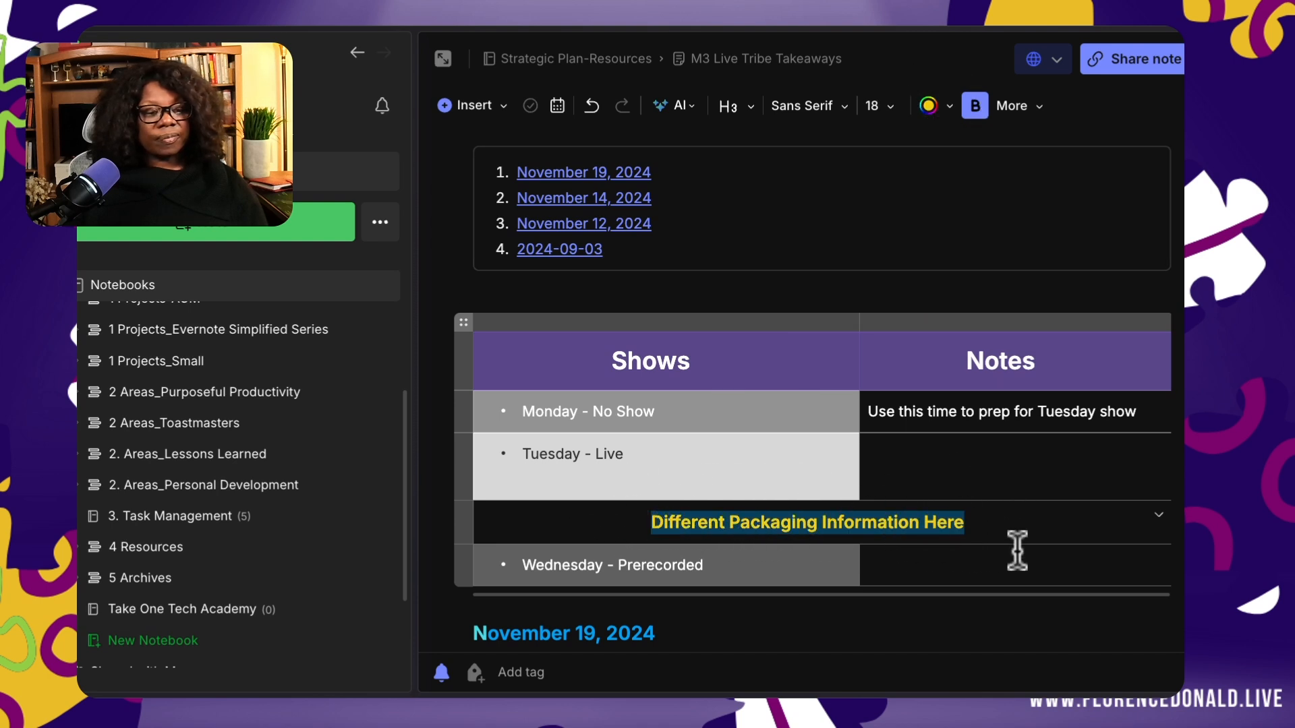
Step: Set the Shows and Notes table to the window width
left_click(998, 567)
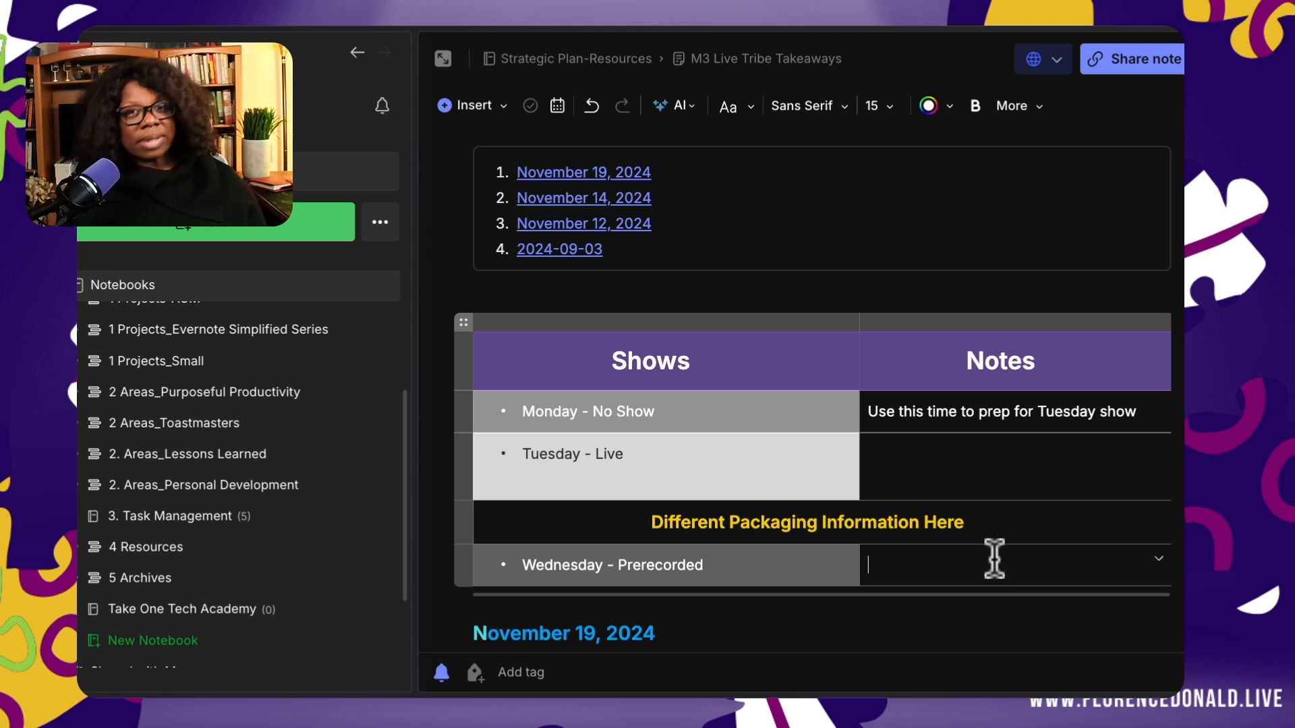
scroll(937, 514, "down", 1)
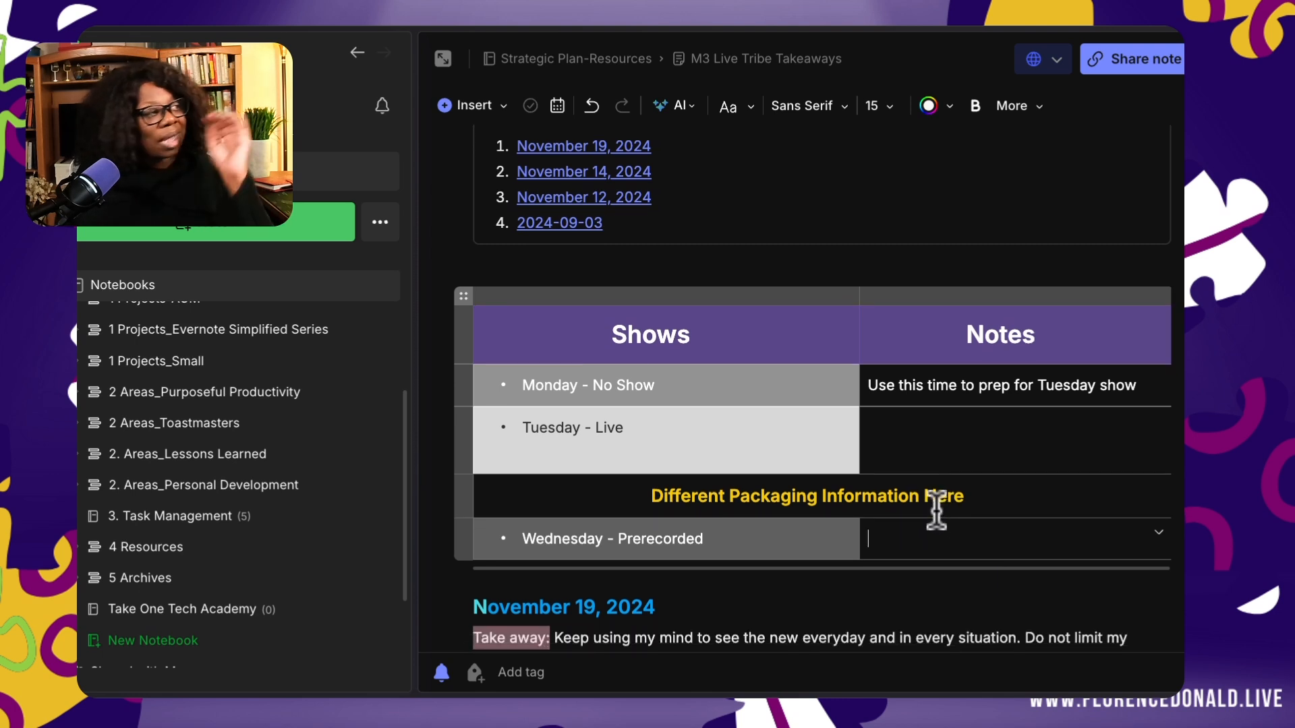
left_click(1145, 324)
left_click(1160, 321)
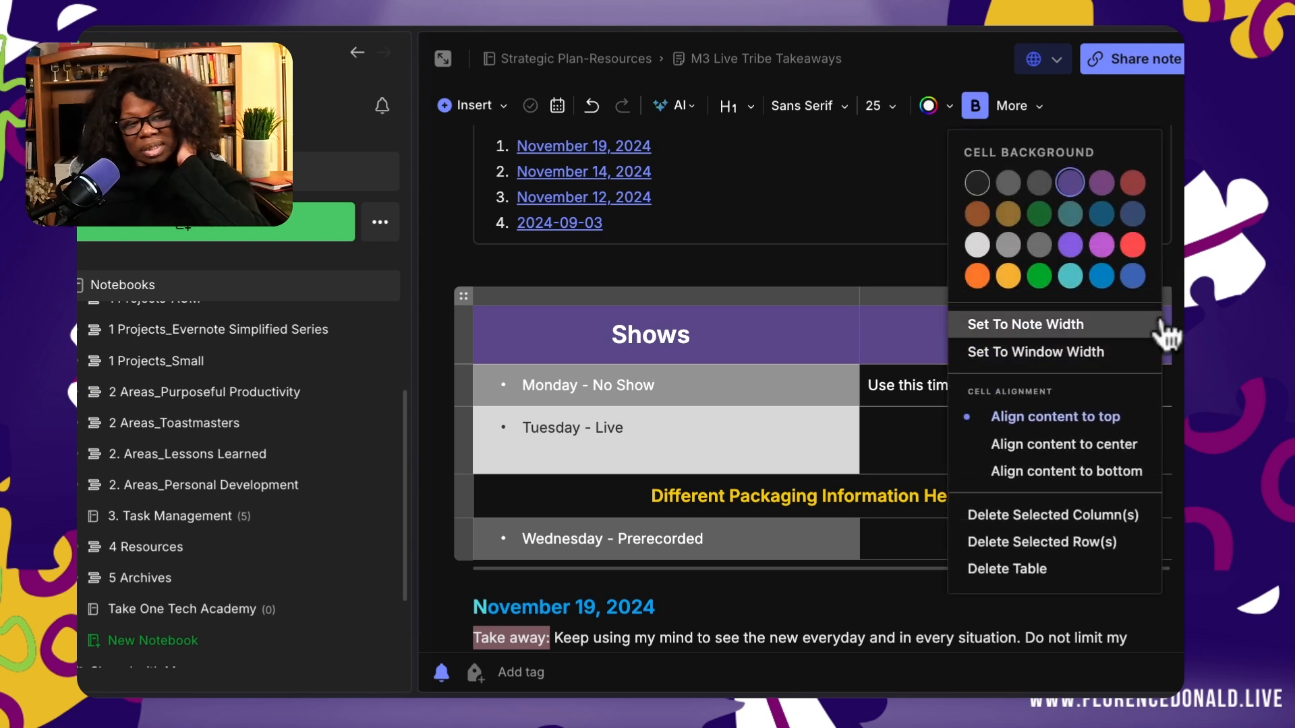
left_click(1050, 356)
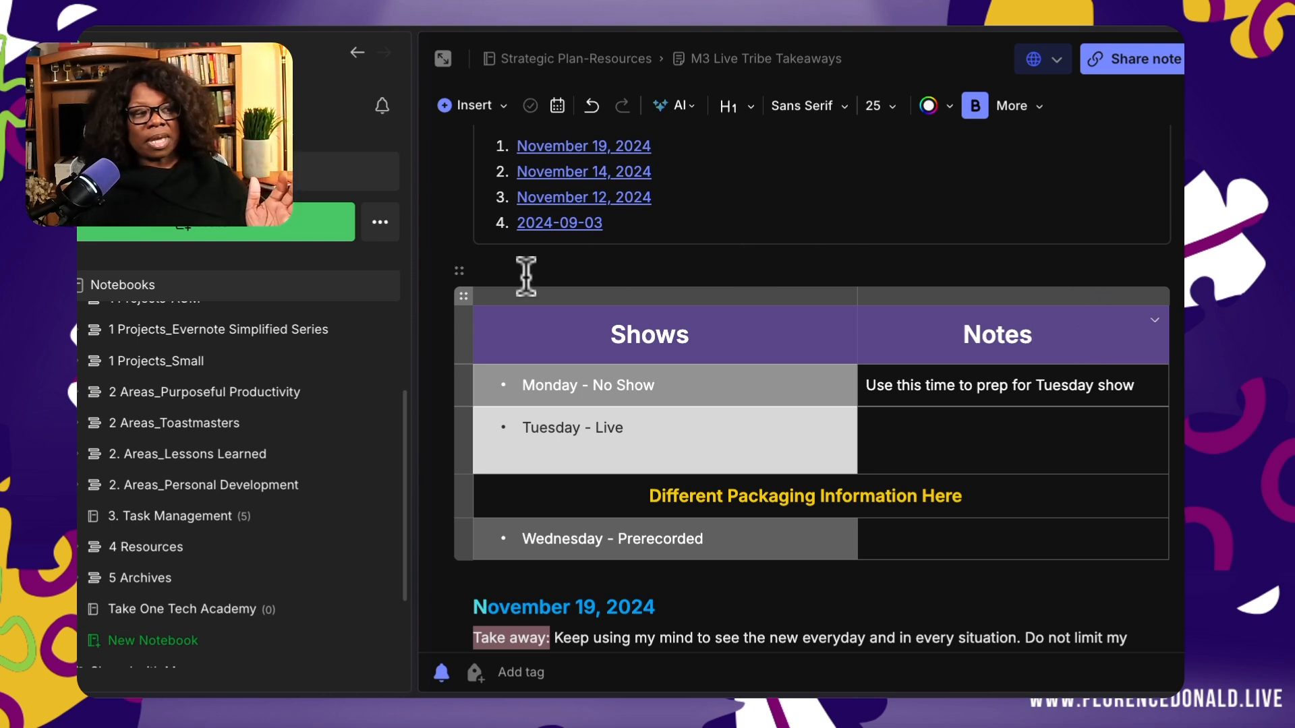
Step: Move the Monday - No Show row below the Tuesday - Live row in the table
left_click(461, 384)
left_click_drag(461, 384, 443, 473)
left_click(458, 380)
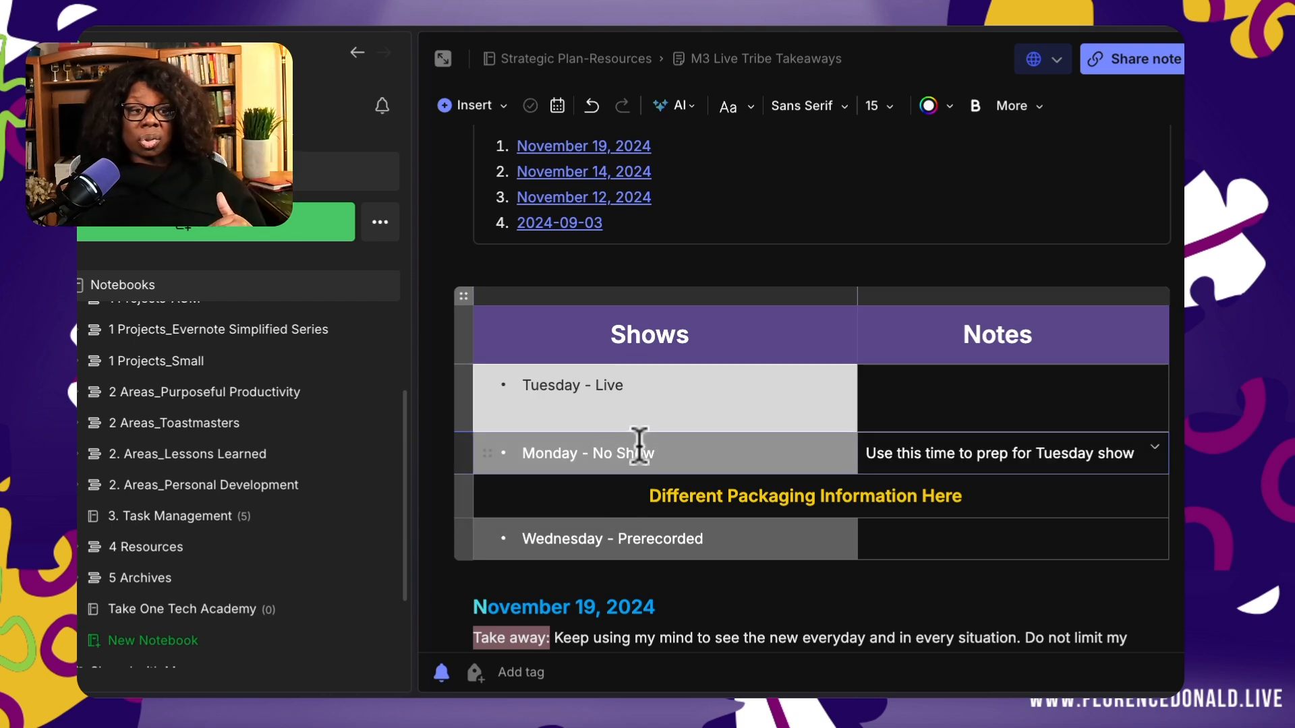
Step: Try to move the Shows column to the other side of the Notes column, and undo the change
left_click(629, 296)
left_click_drag(627, 294, 880, 287)
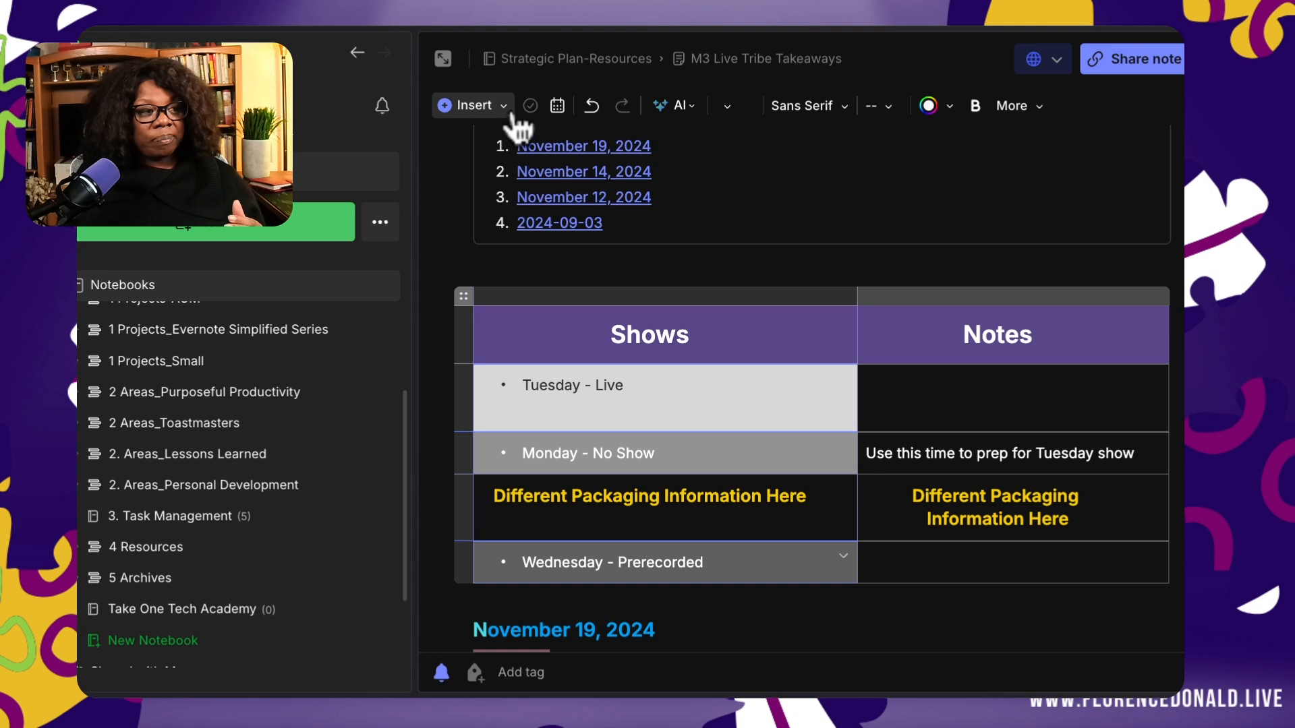
left_click(591, 108)
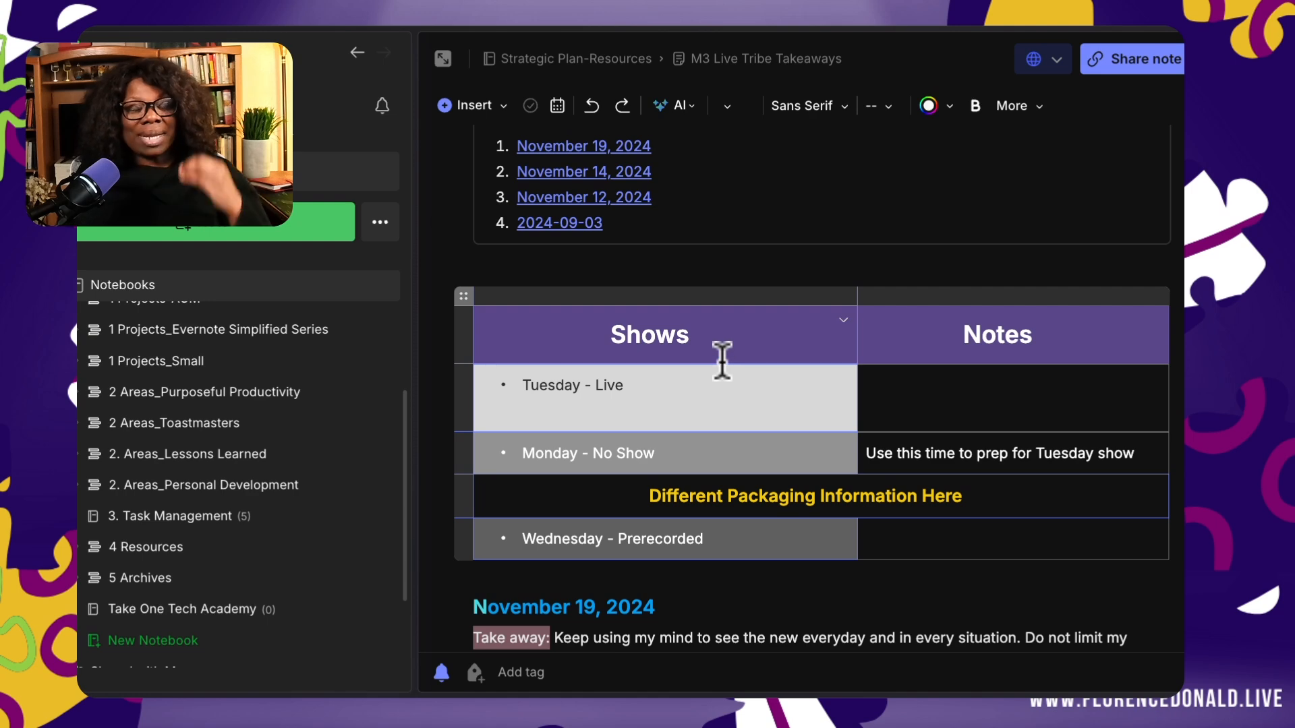
scroll(730, 359, "down", 5)
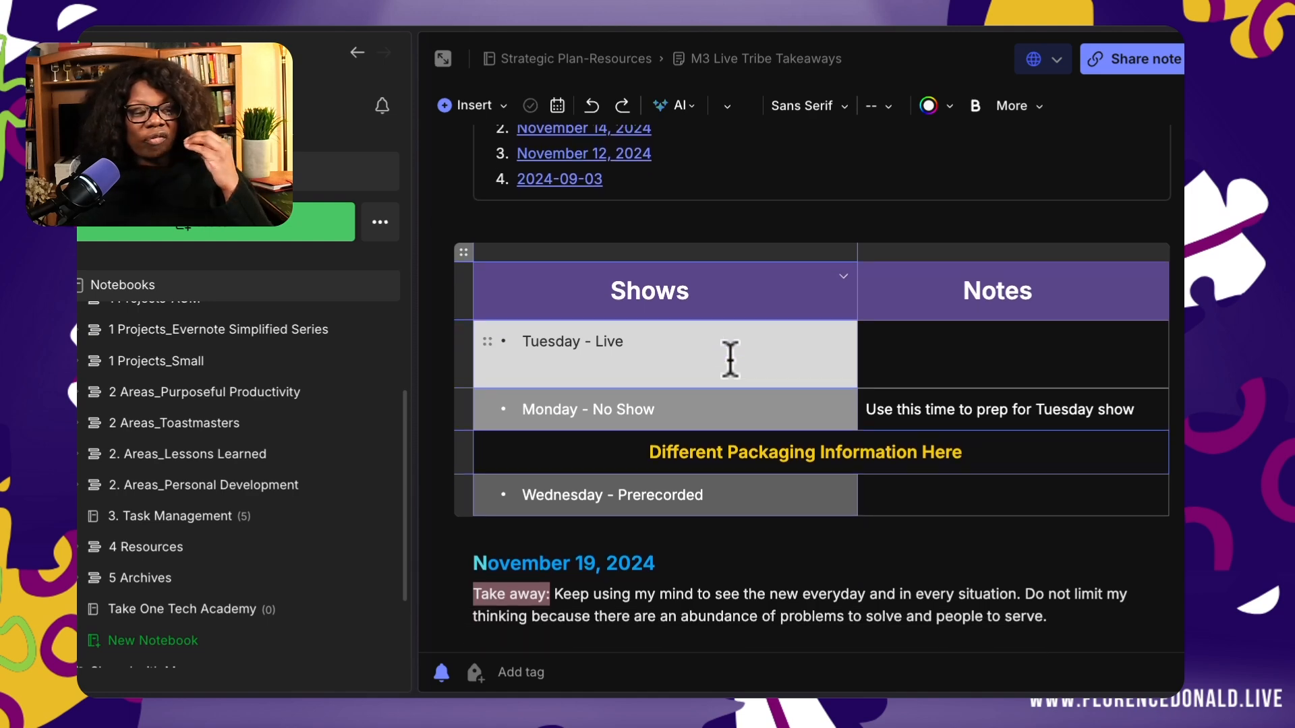
scroll(729, 359, "down", 1)
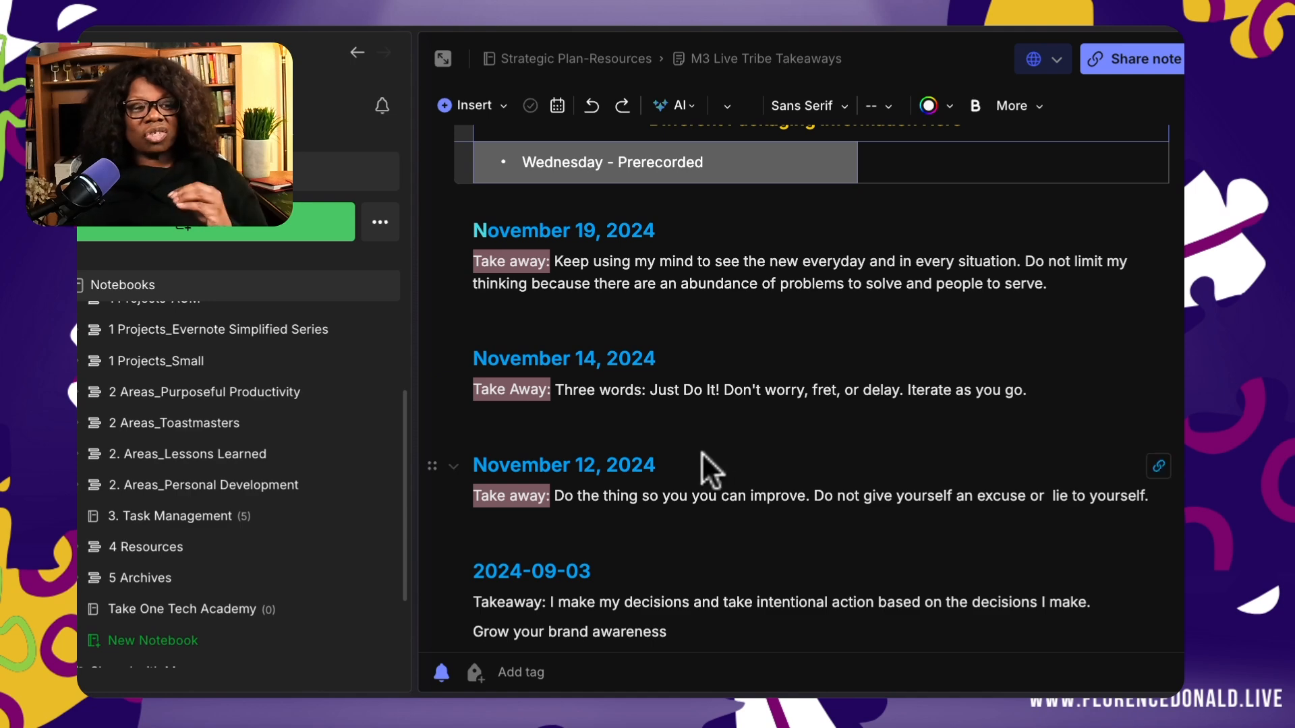
scroll(762, 395, "up", 2)
scroll(762, 394, "up", 2)
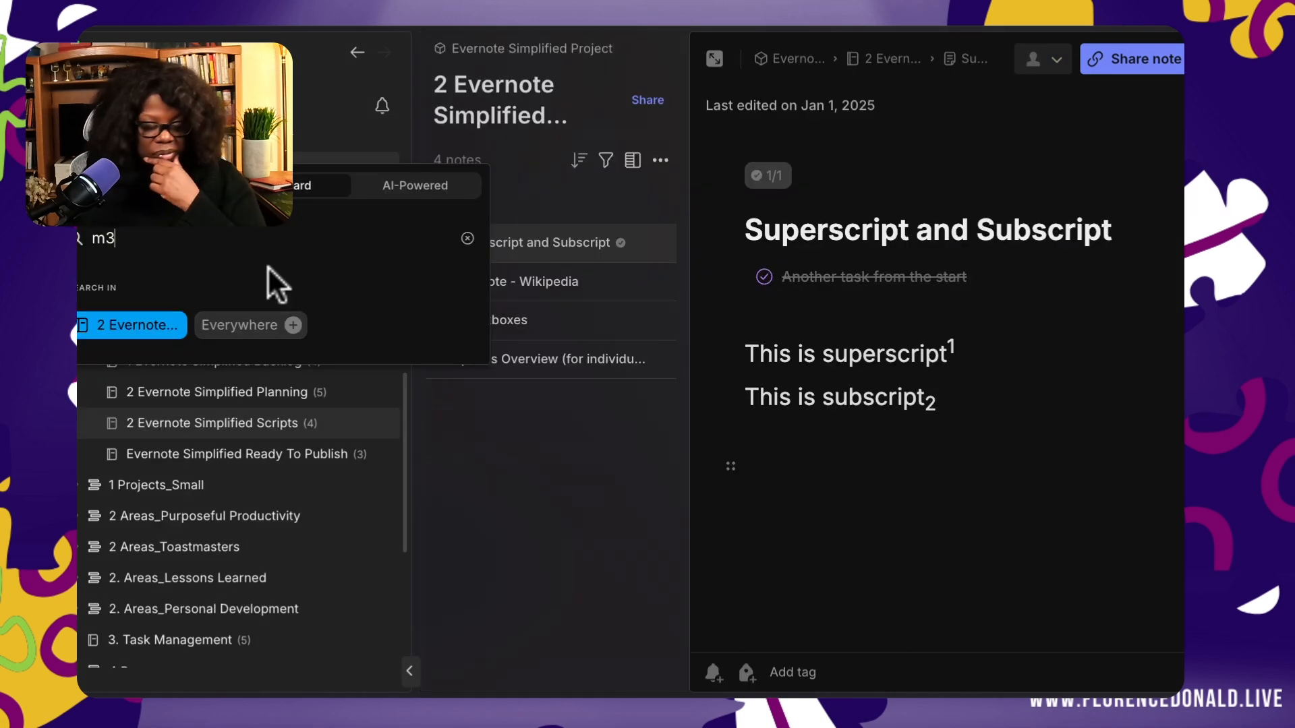
Step: Search for "m3" and open the EN Tutorial: Using Search note in the 1 Evernote Simplified Backlog notebook
key("Return")
left_click(228, 364)
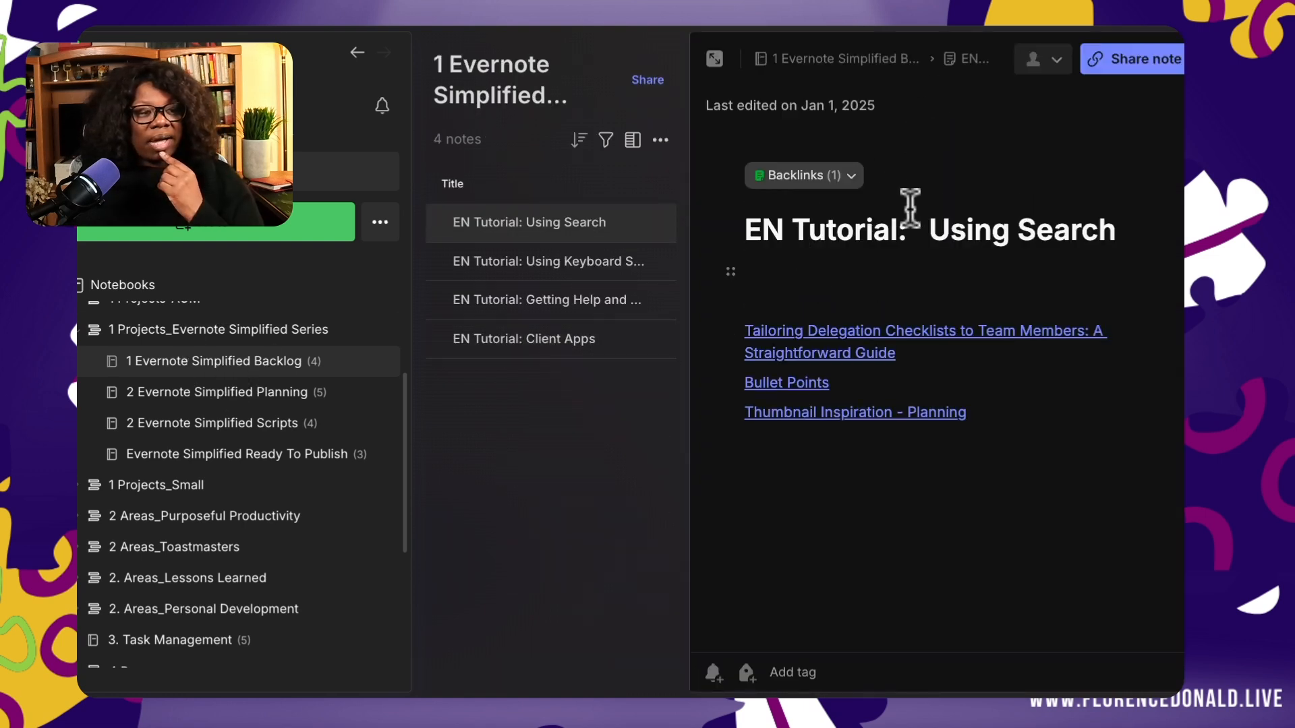
left_click(947, 254)
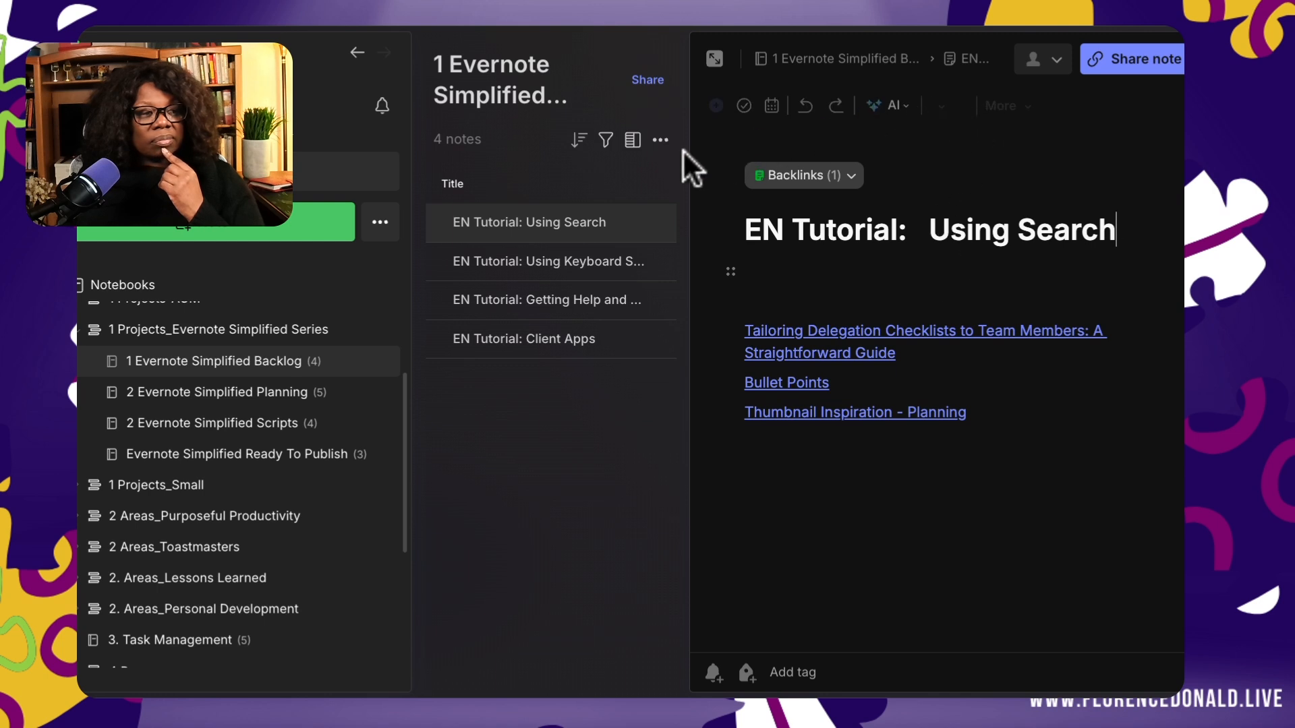
Step: Collapse the sidebar and reopen the M3 Live Tribe Takeaways note in a wider view
left_click(407, 673)
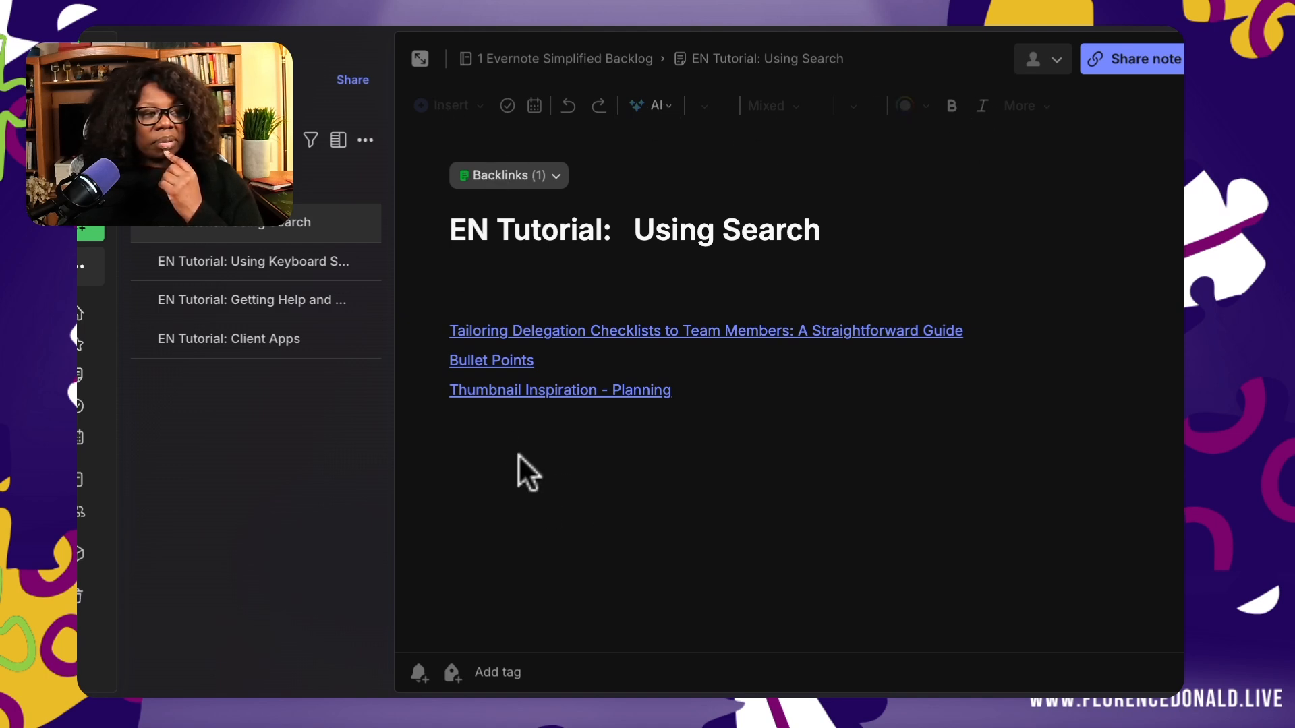
left_click(192, 265)
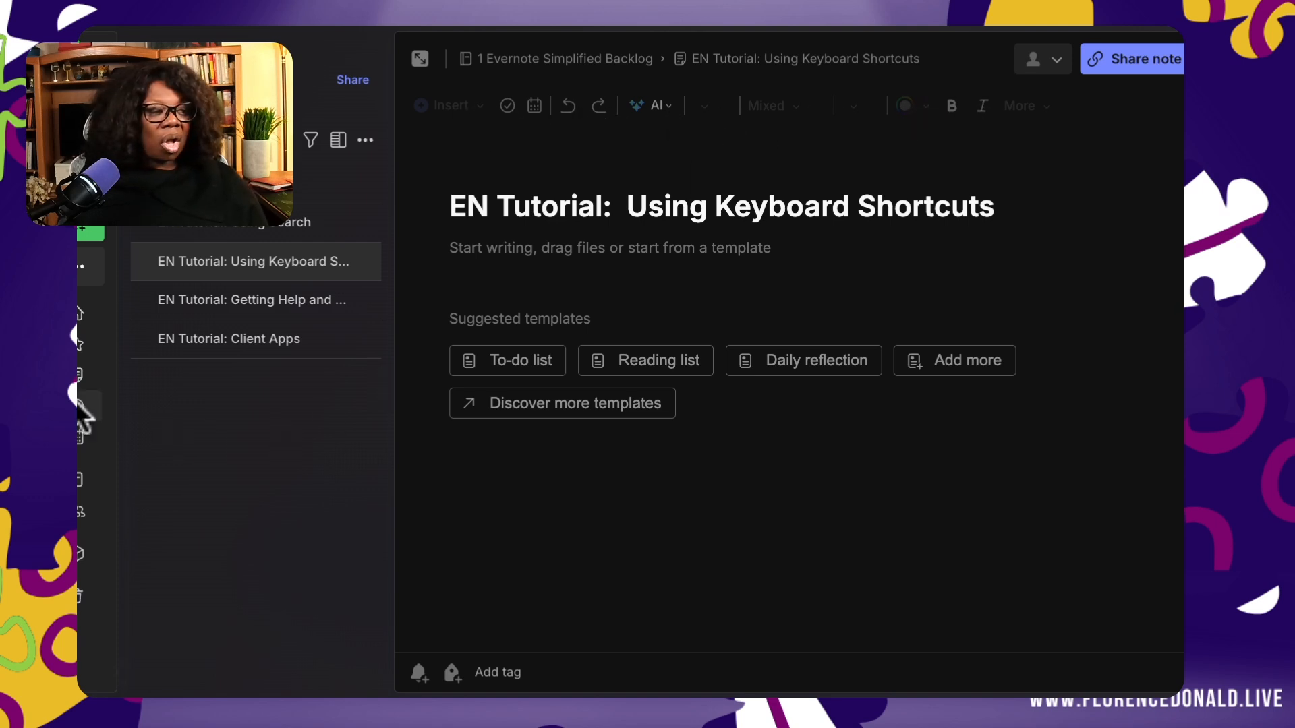
left_click(81, 478)
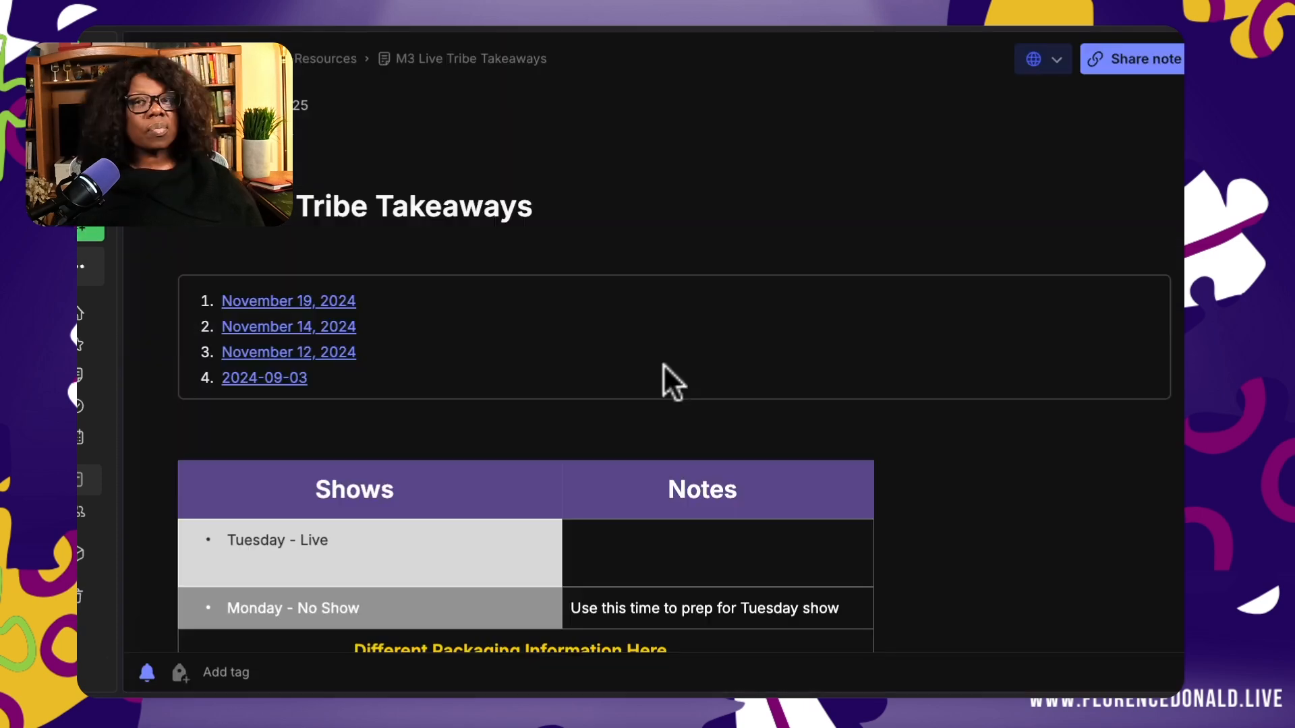
Step: Add a checklist with "Item", "Item 2" and "Item 3" below the November 12, 2024 takeaway
scroll(978, 497, "down", 5)
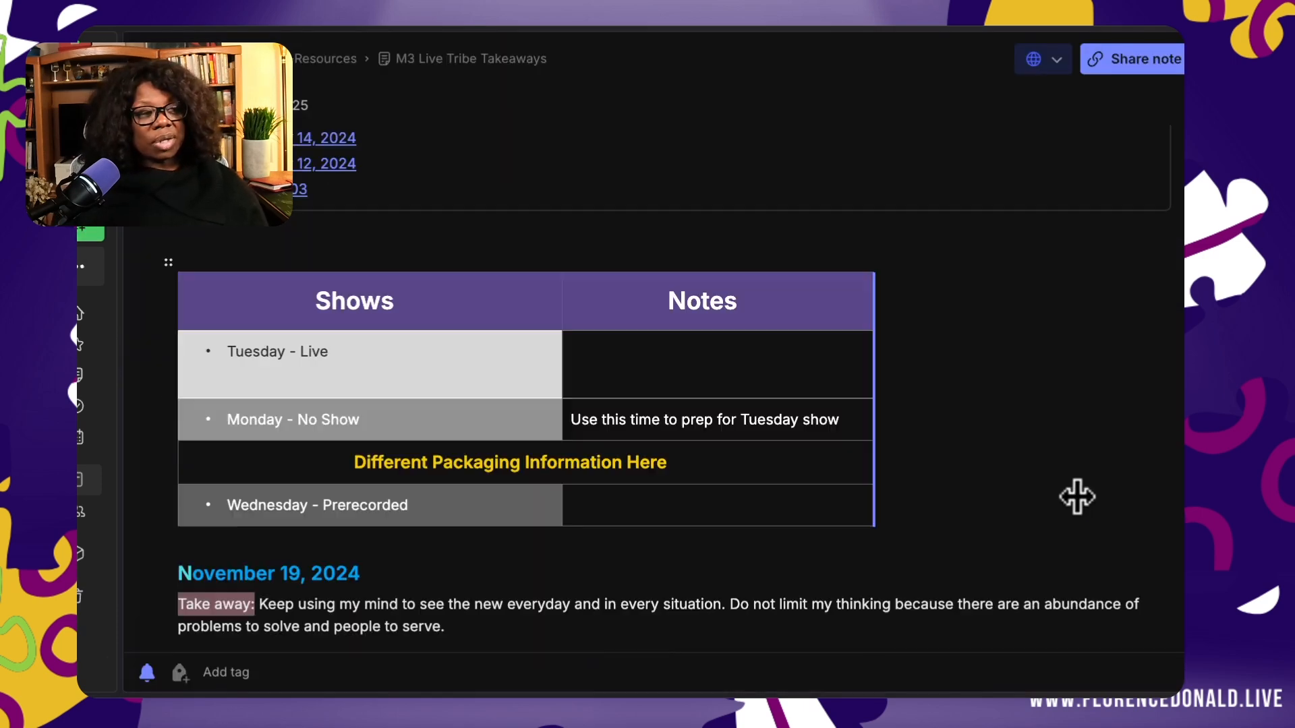
scroll(1024, 497, "down", 1)
scroll(1023, 500, "down", 3)
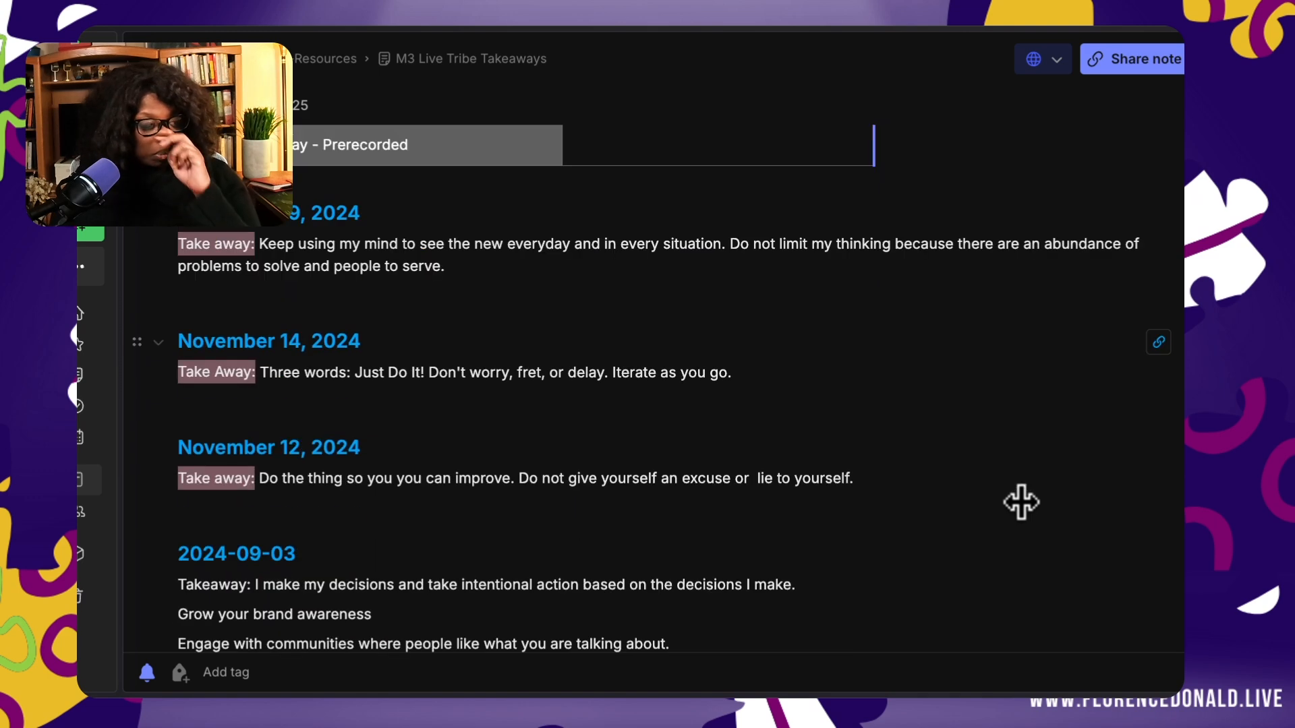
scroll(1022, 503, "down", 1)
left_click(251, 494)
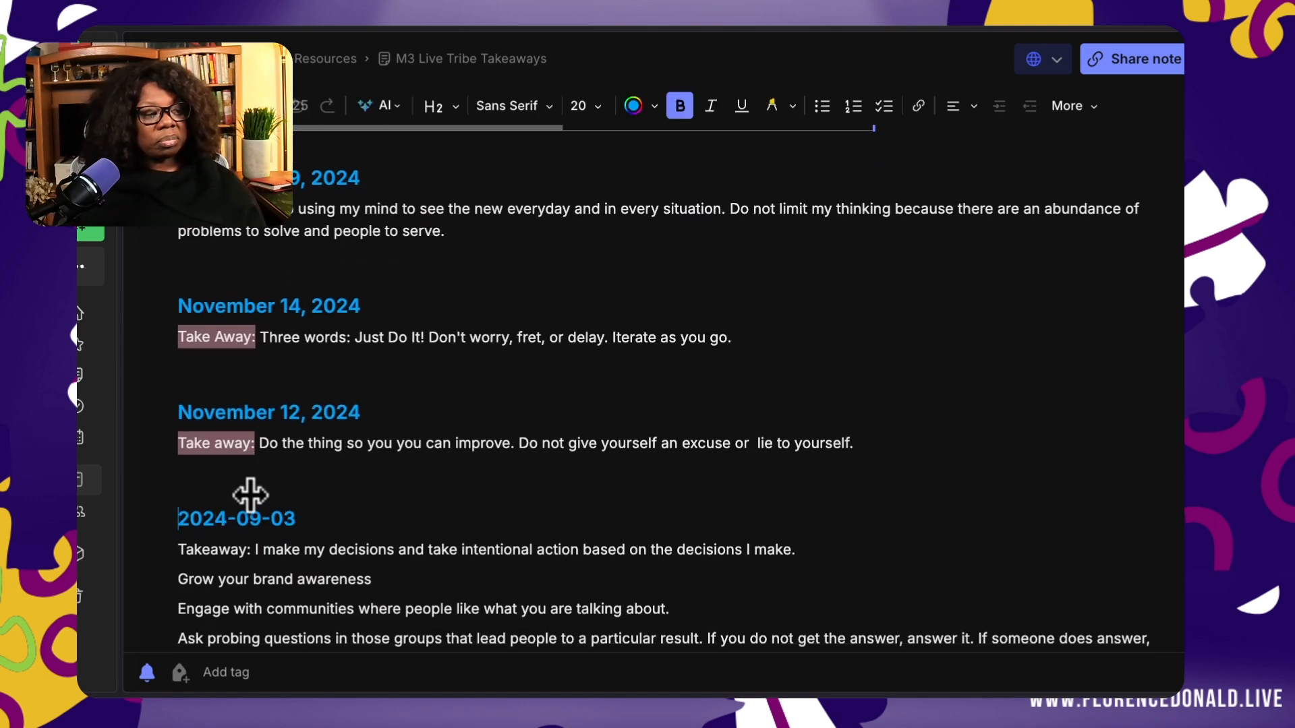
left_click(245, 481)
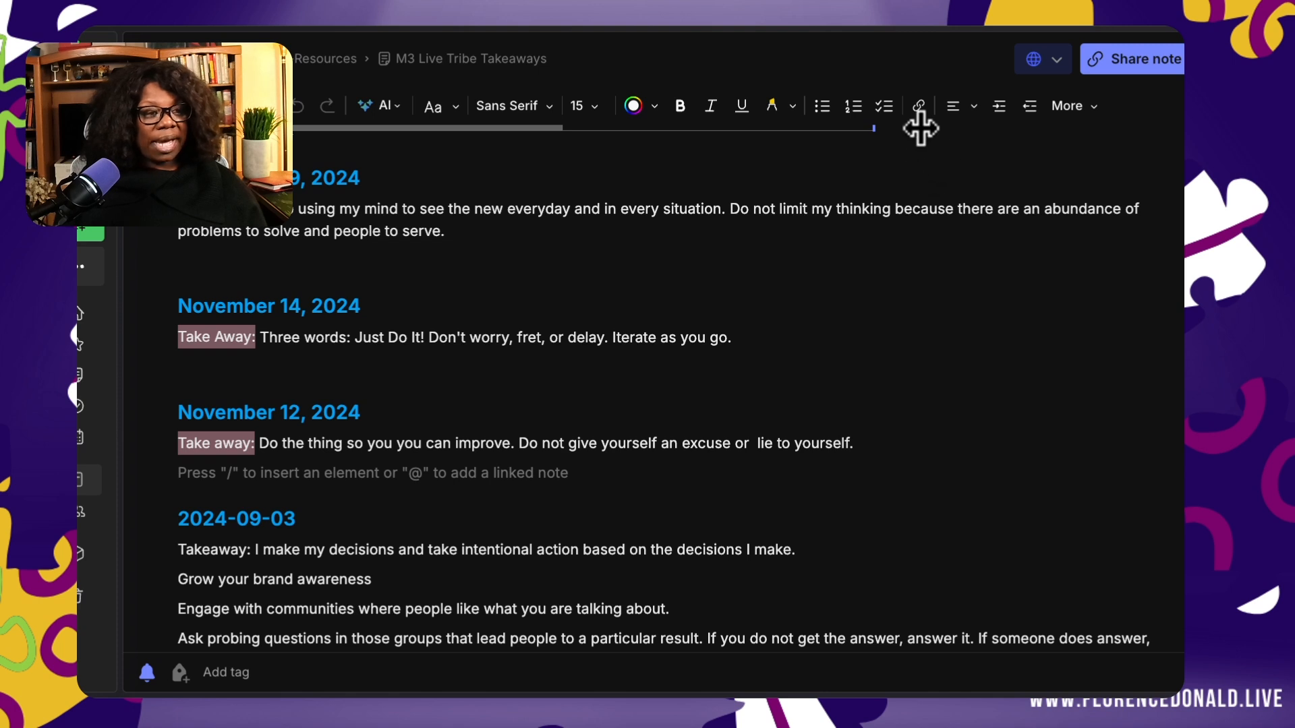
left_click(885, 107)
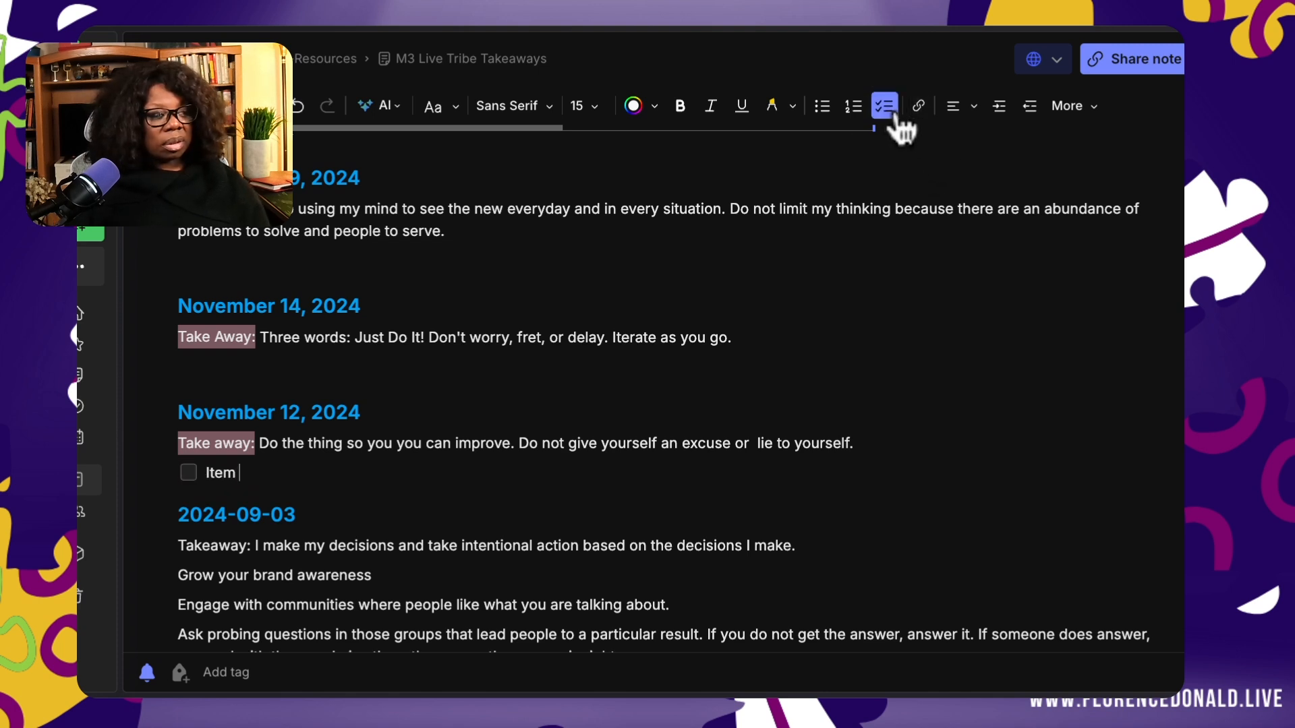
key("Return")
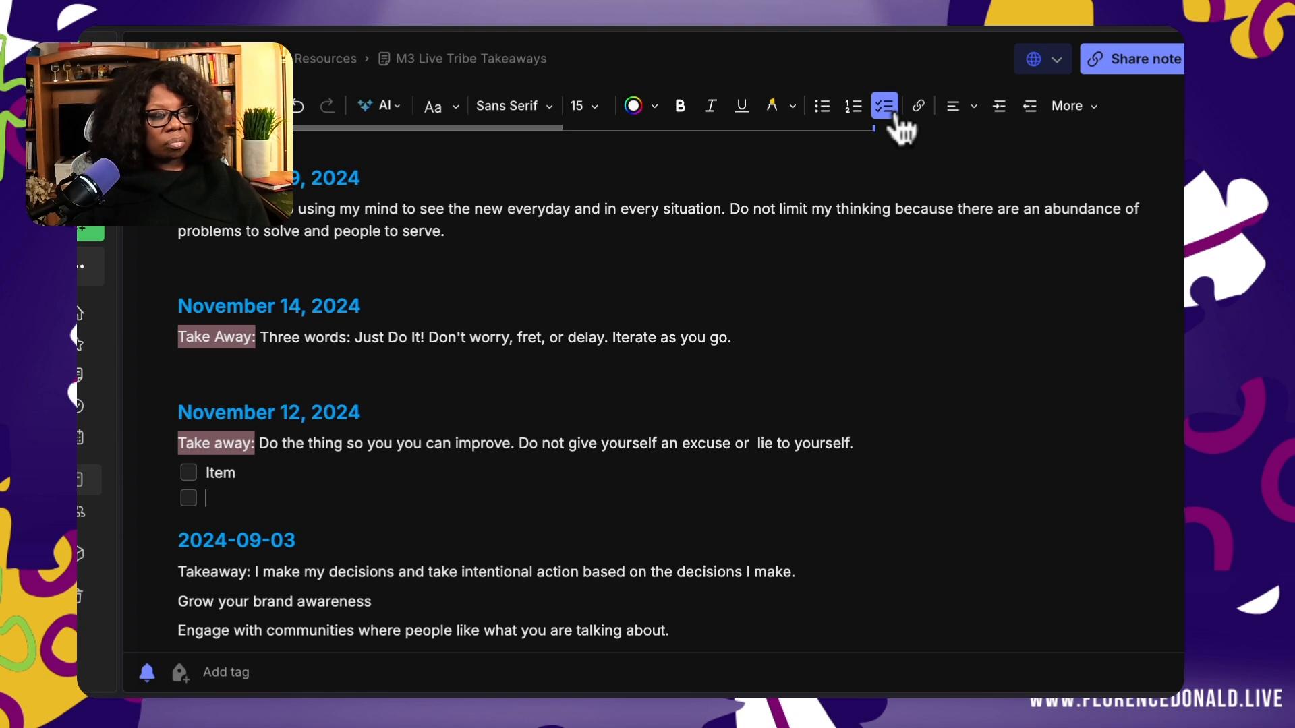
type("Item 2")
key("Return")
type("Item 3")
key("Return")
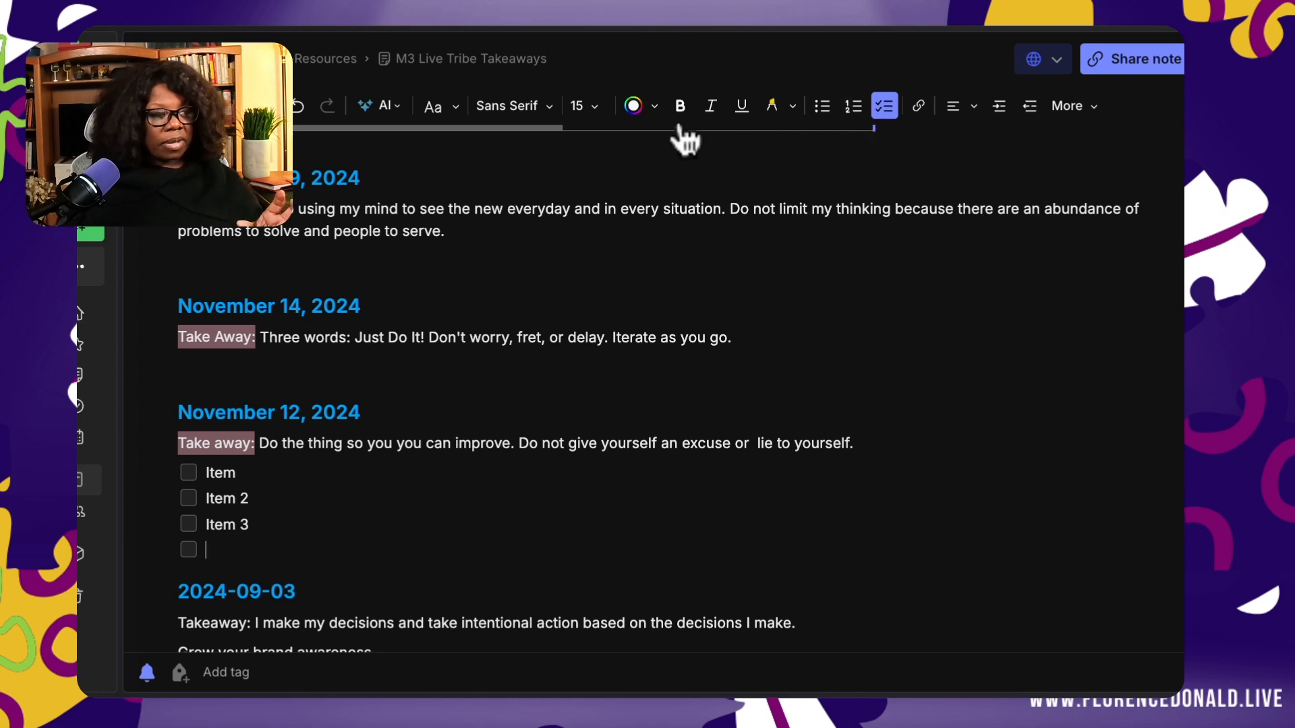
Step: Add a numbered list with the two entries "item" and "Item" below the November 14, 2024 takeaway
left_click(269, 364)
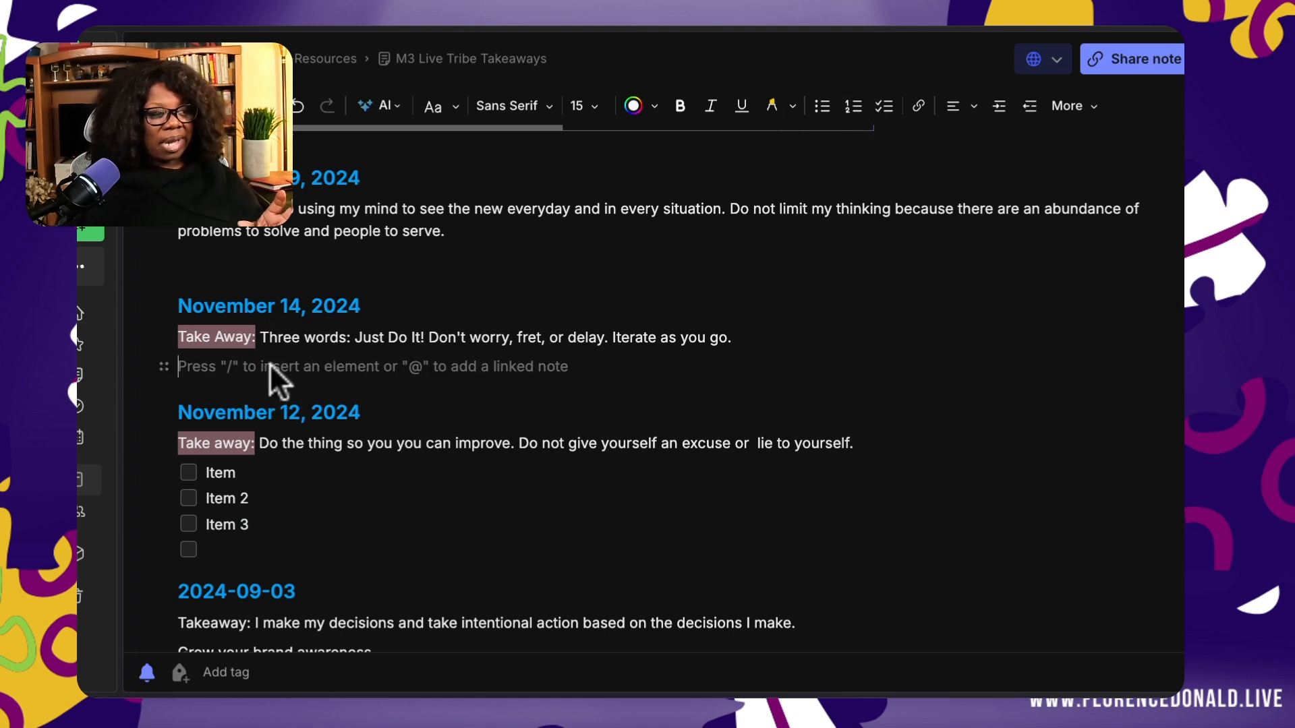
left_click(852, 106)
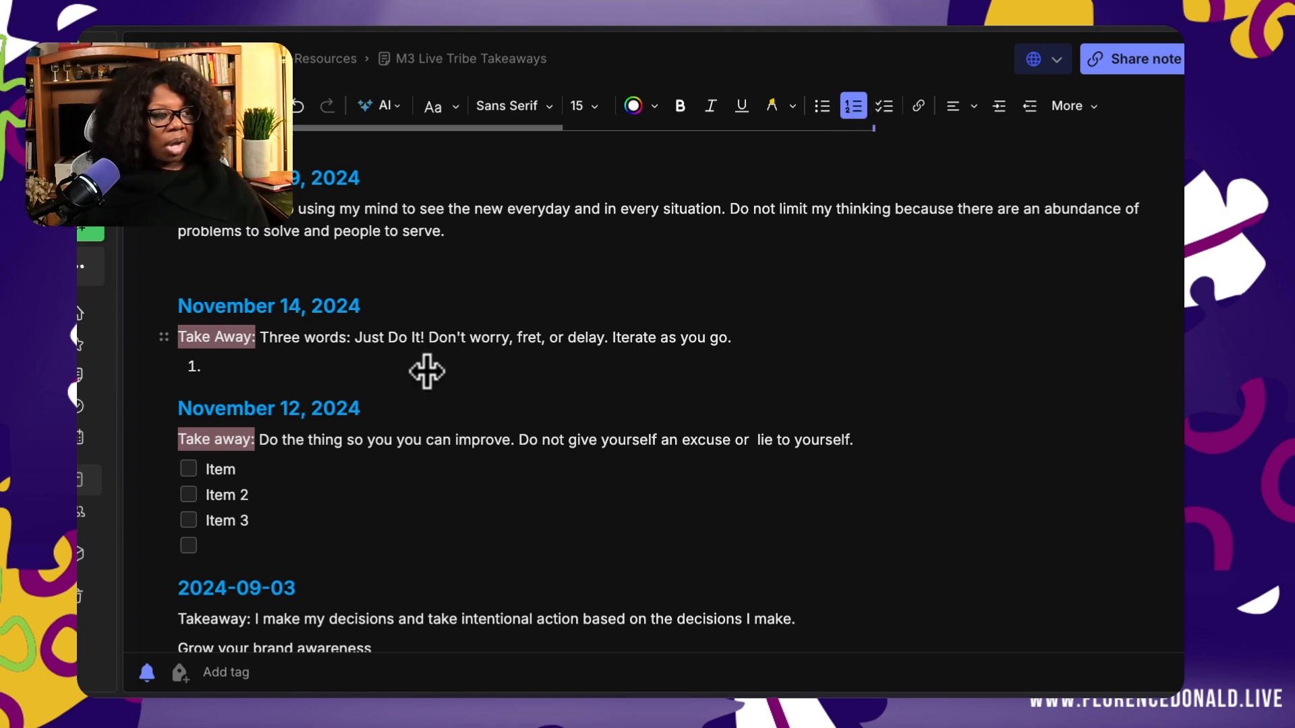
type("item")
key("Return")
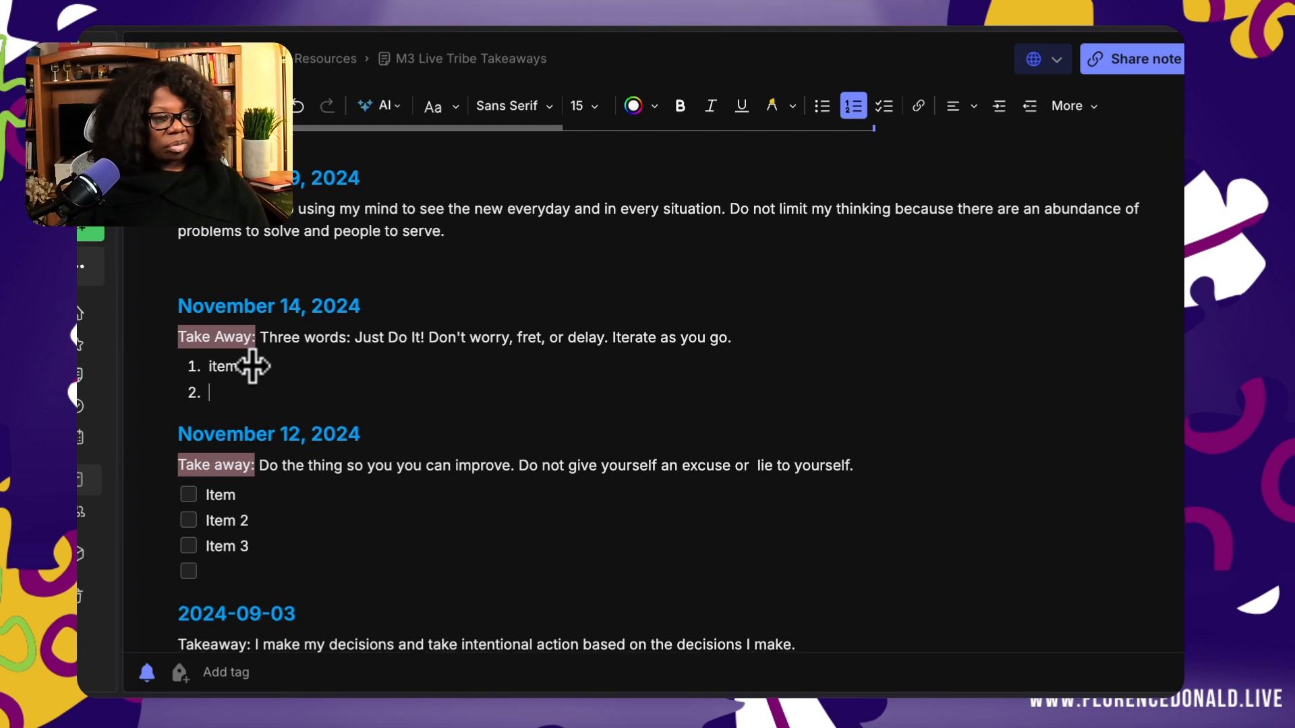
type("Item")
key("Return")
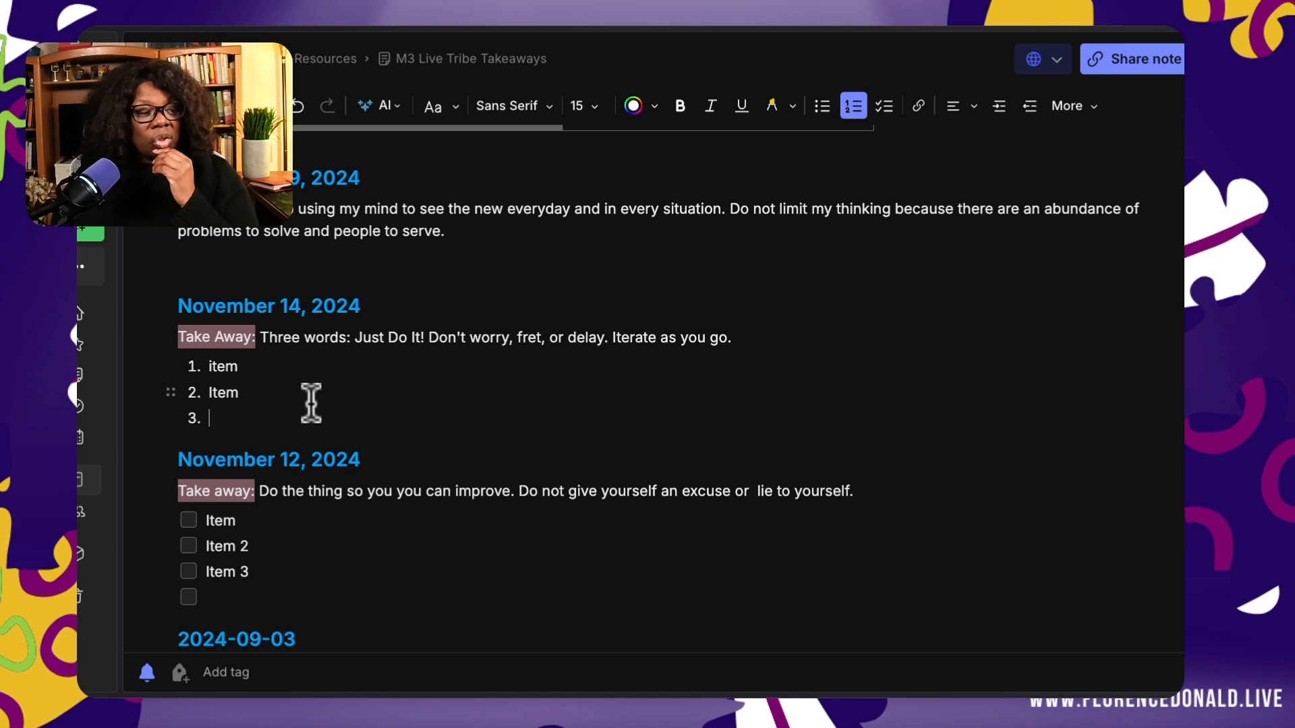
key("Return")
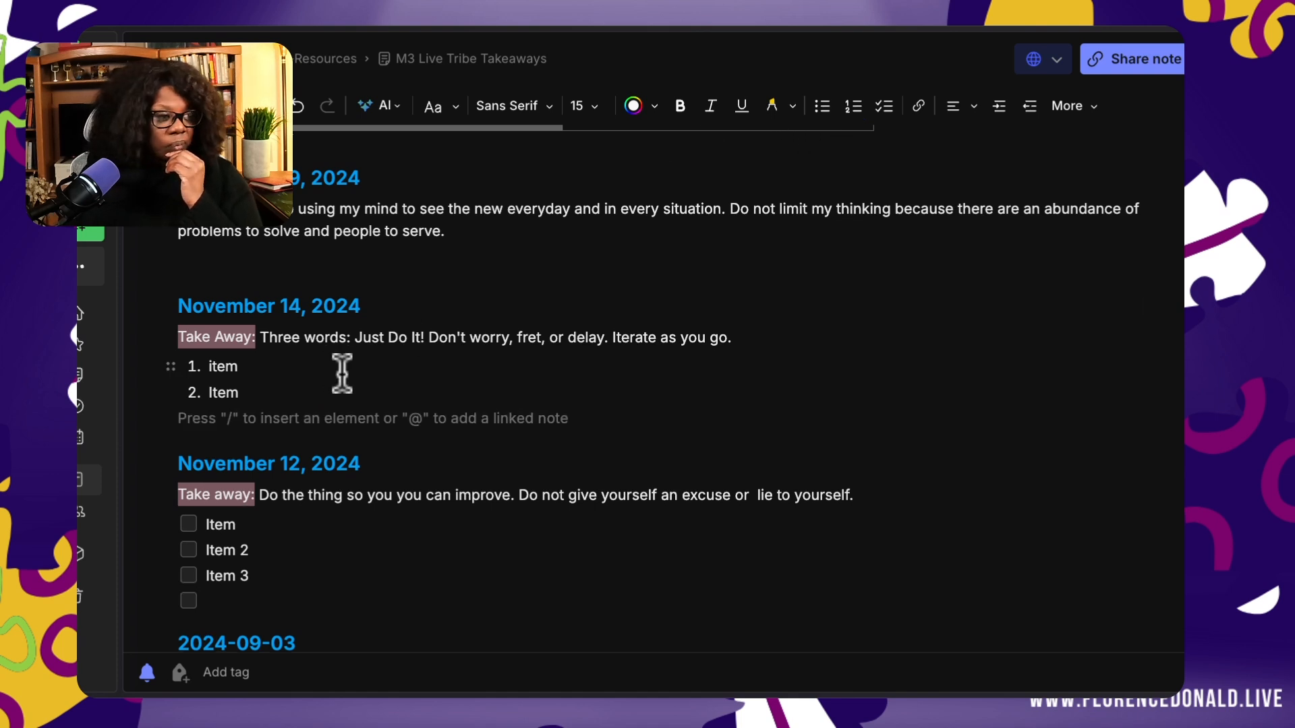
Step: Insert dividers at the end of the November 14, 2024 and November 19, 2024 sections
type("/")
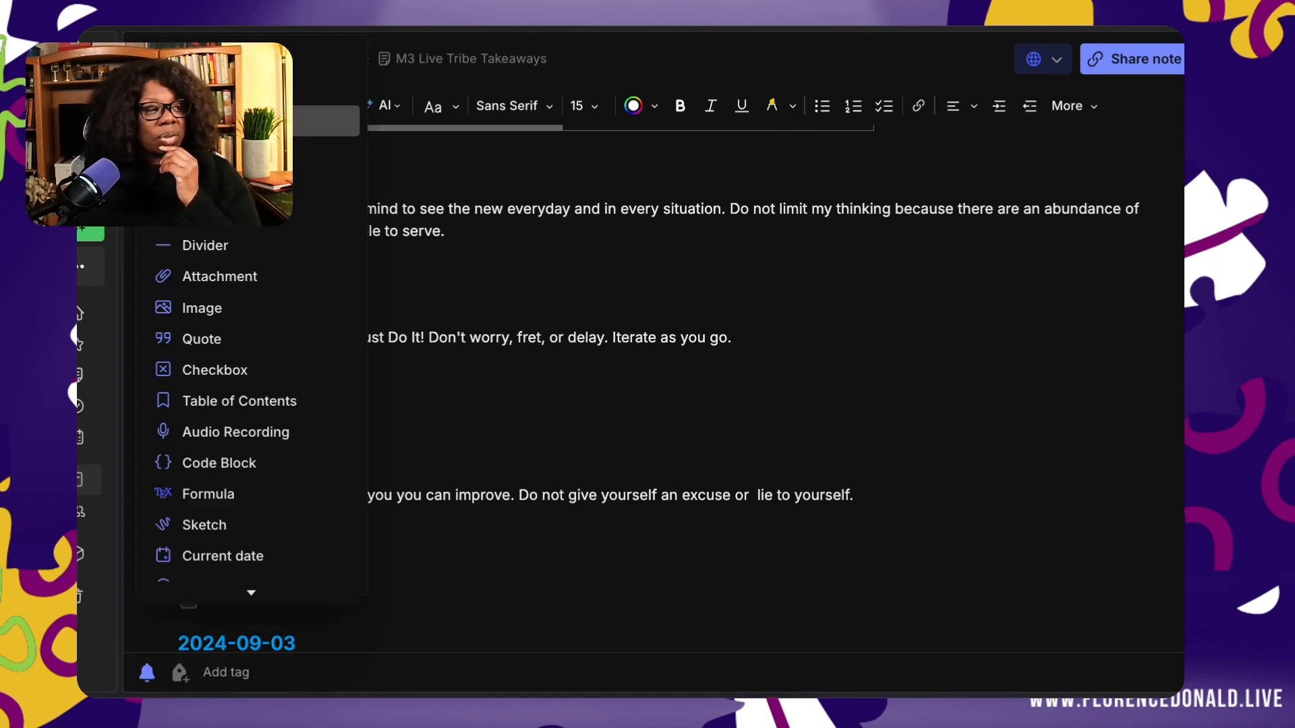
left_click(211, 253)
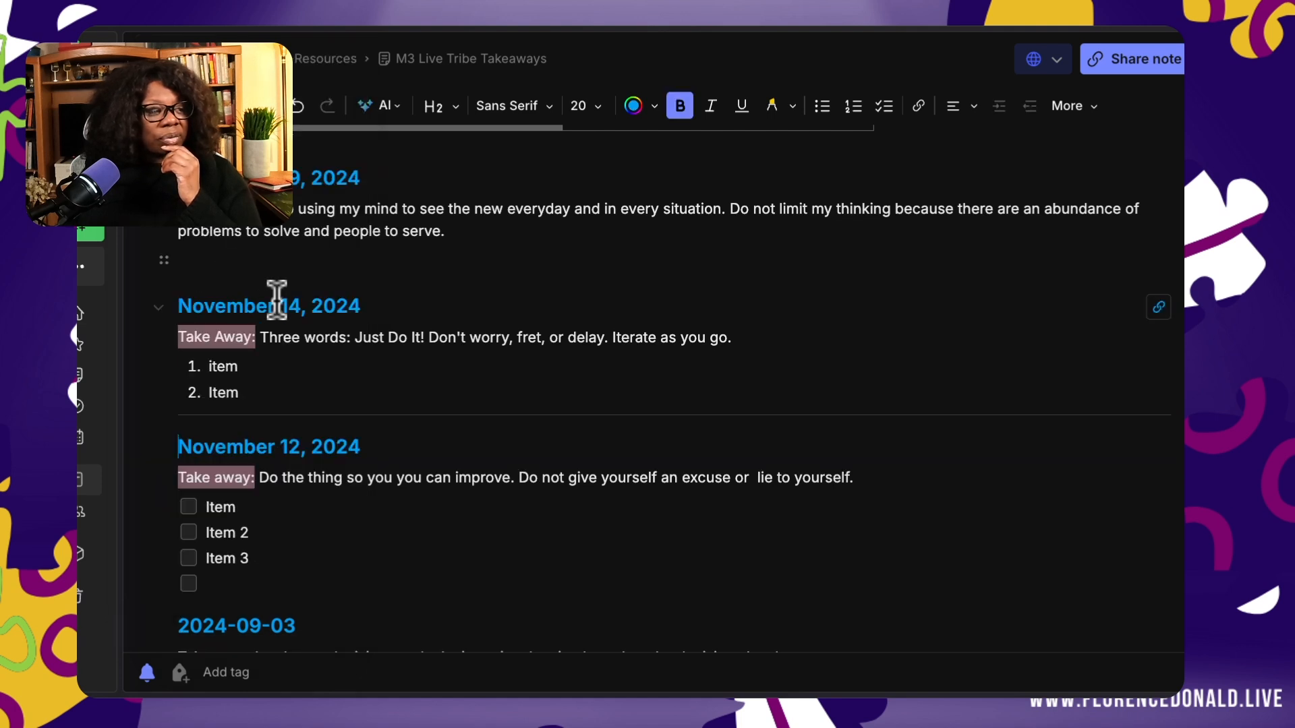
left_click(180, 256)
type("/")
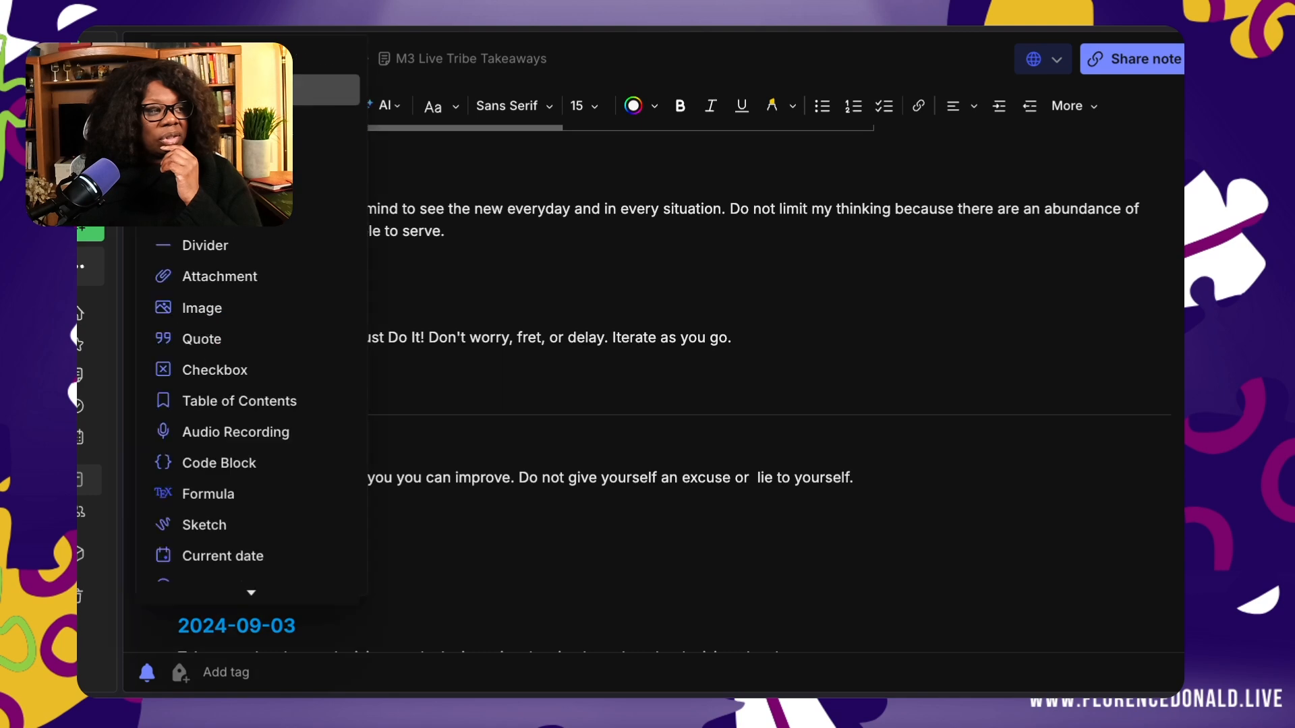
left_click(216, 262)
Step: Insert a divider between the November 12 checklist and the 2024-09-03 heading
scroll(300, 292, "down", 5)
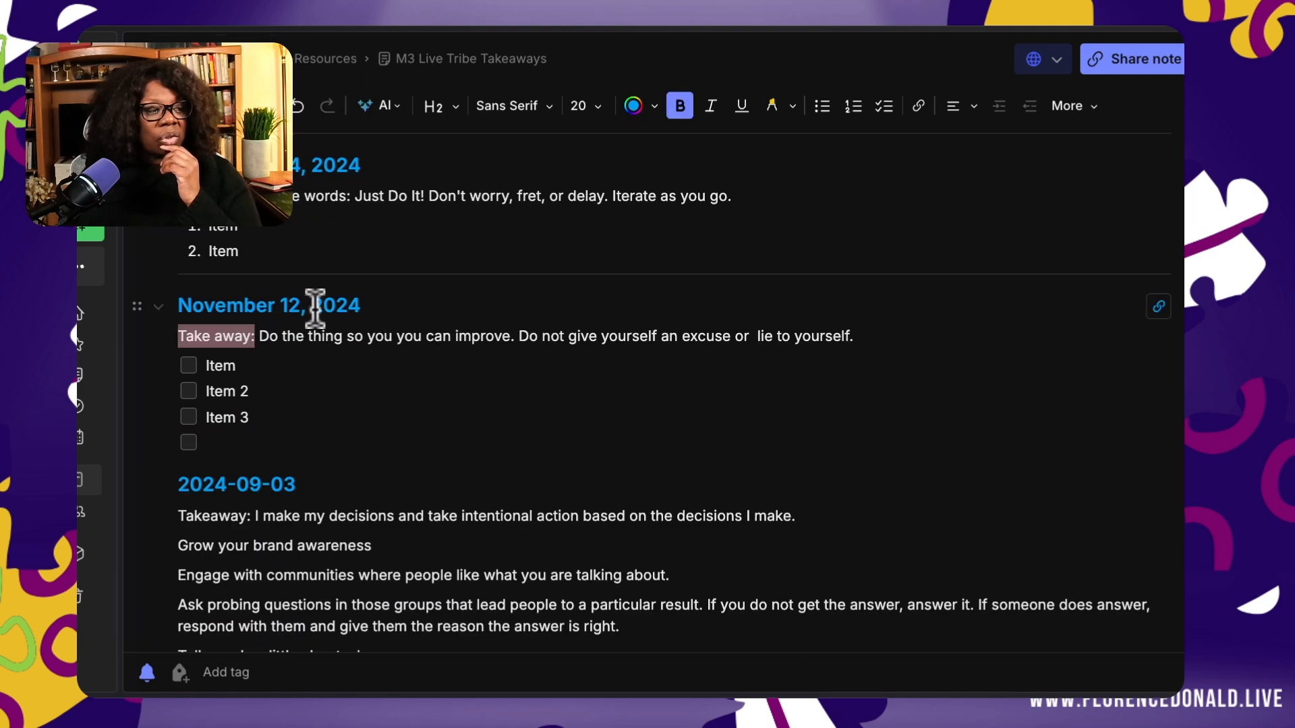
left_click(222, 270)
type("/")
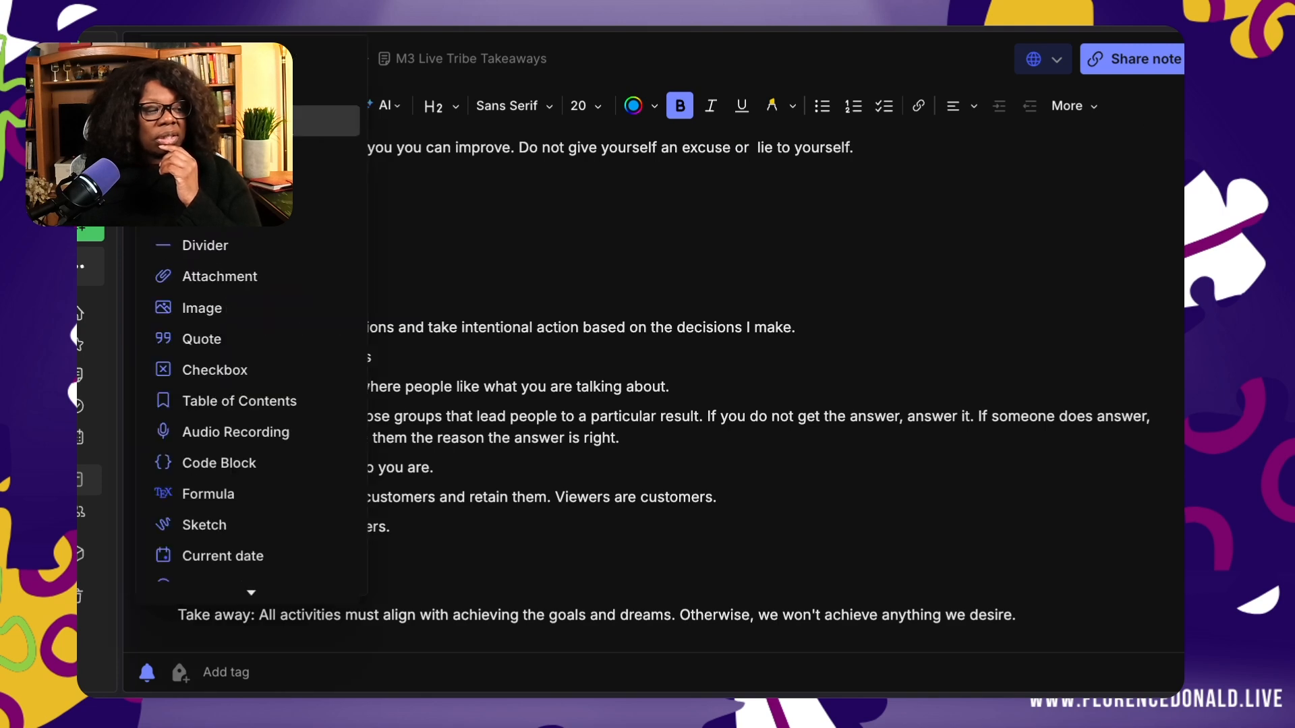
left_click(209, 252)
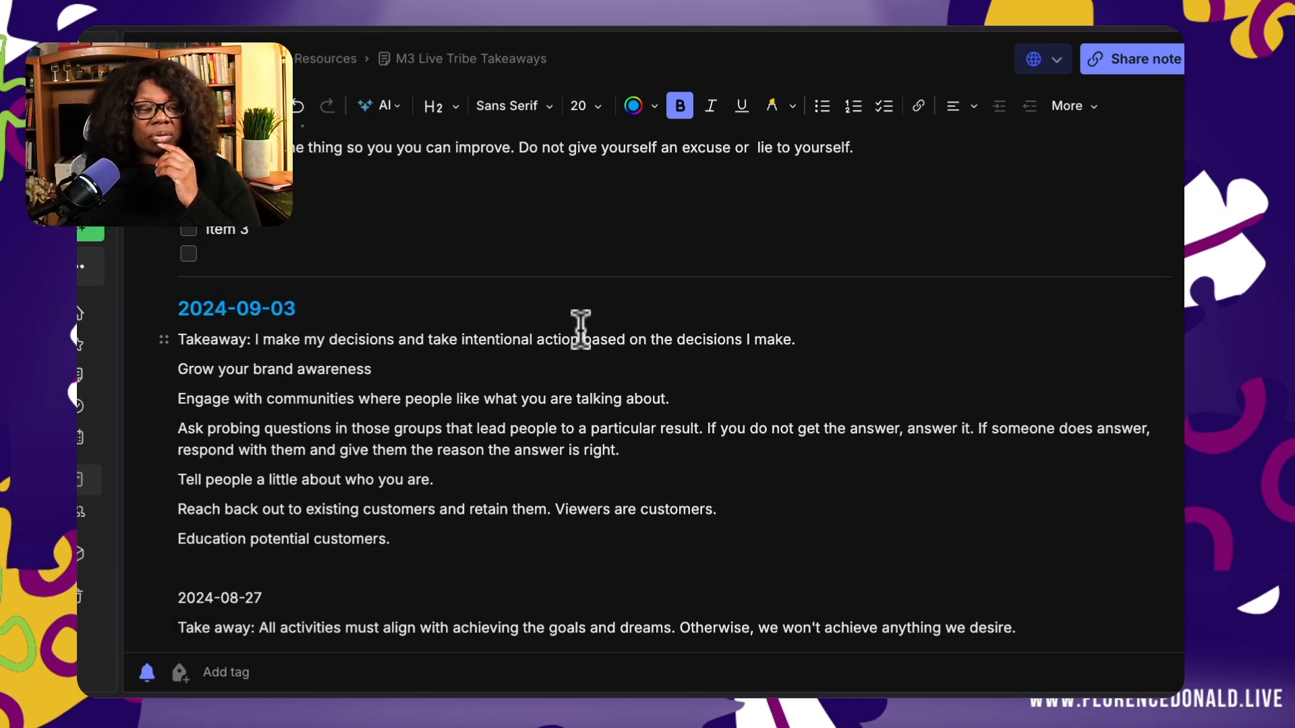
scroll(580, 337, "up", 5)
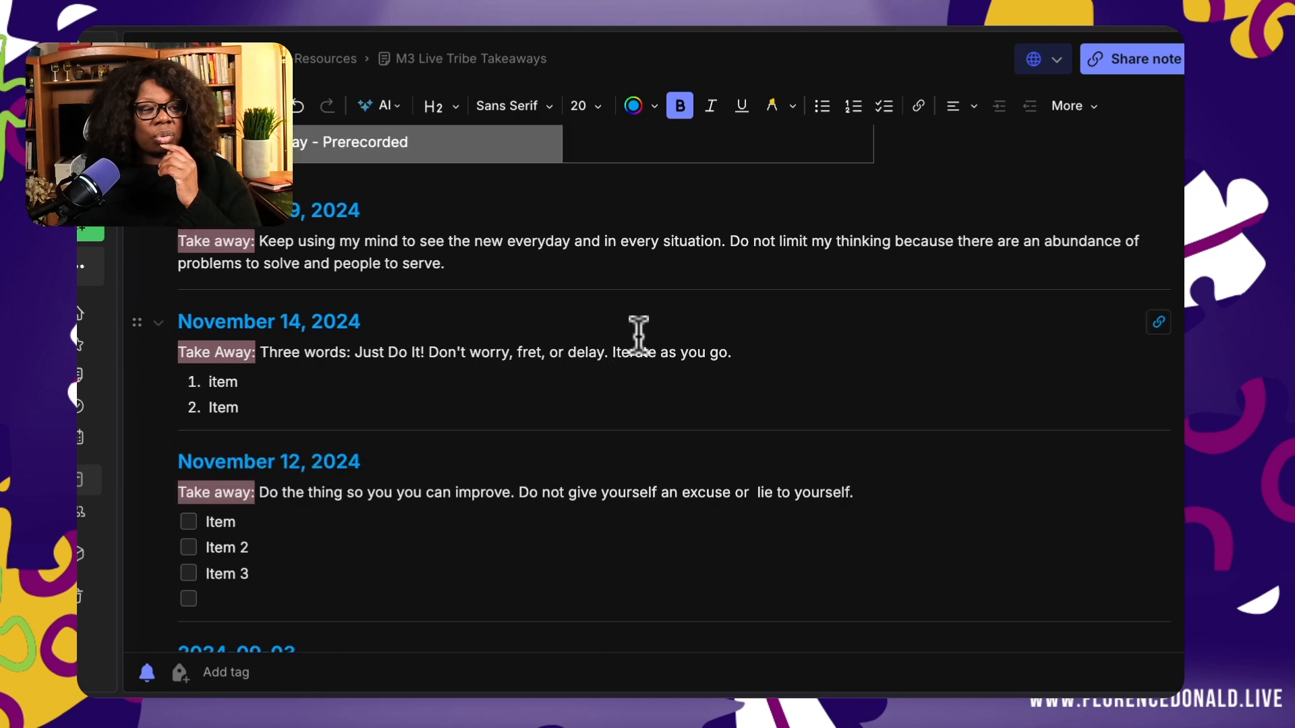
scroll(638, 335, "up", 2)
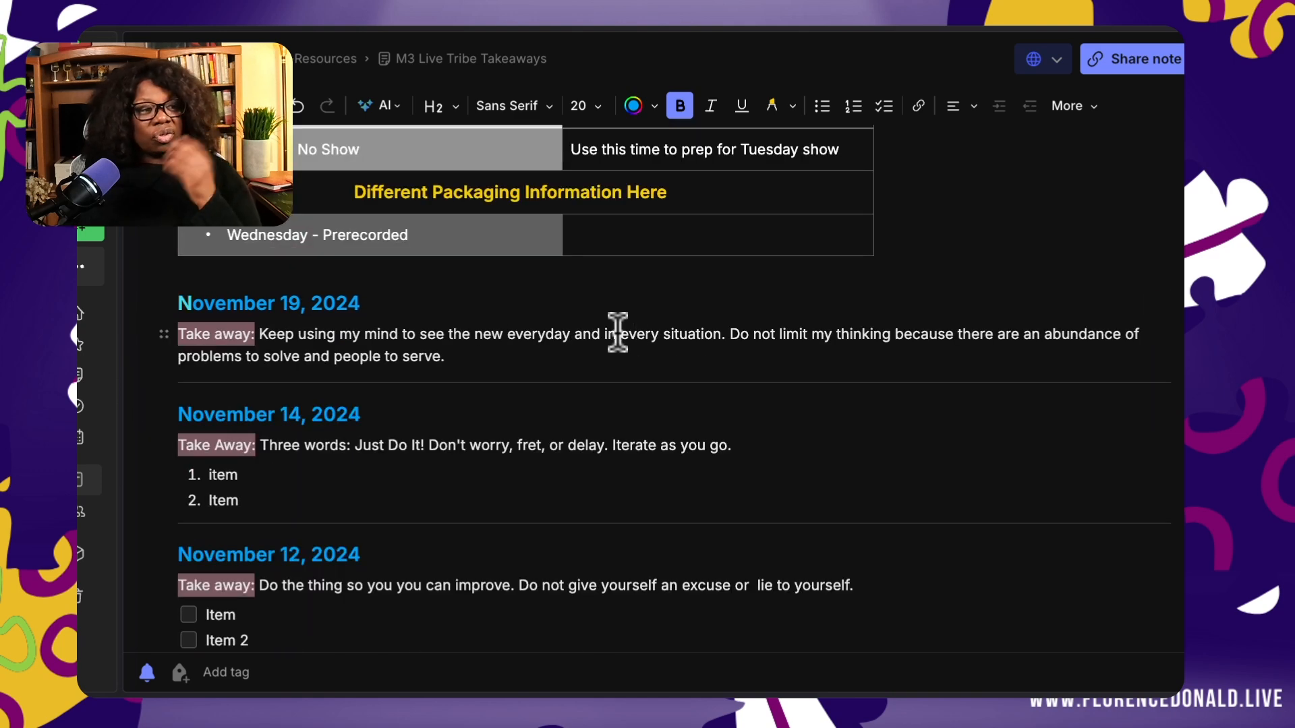
Step: Switch the application's appearance to Light mode in the settings and return to the note
left_click(91, 140)
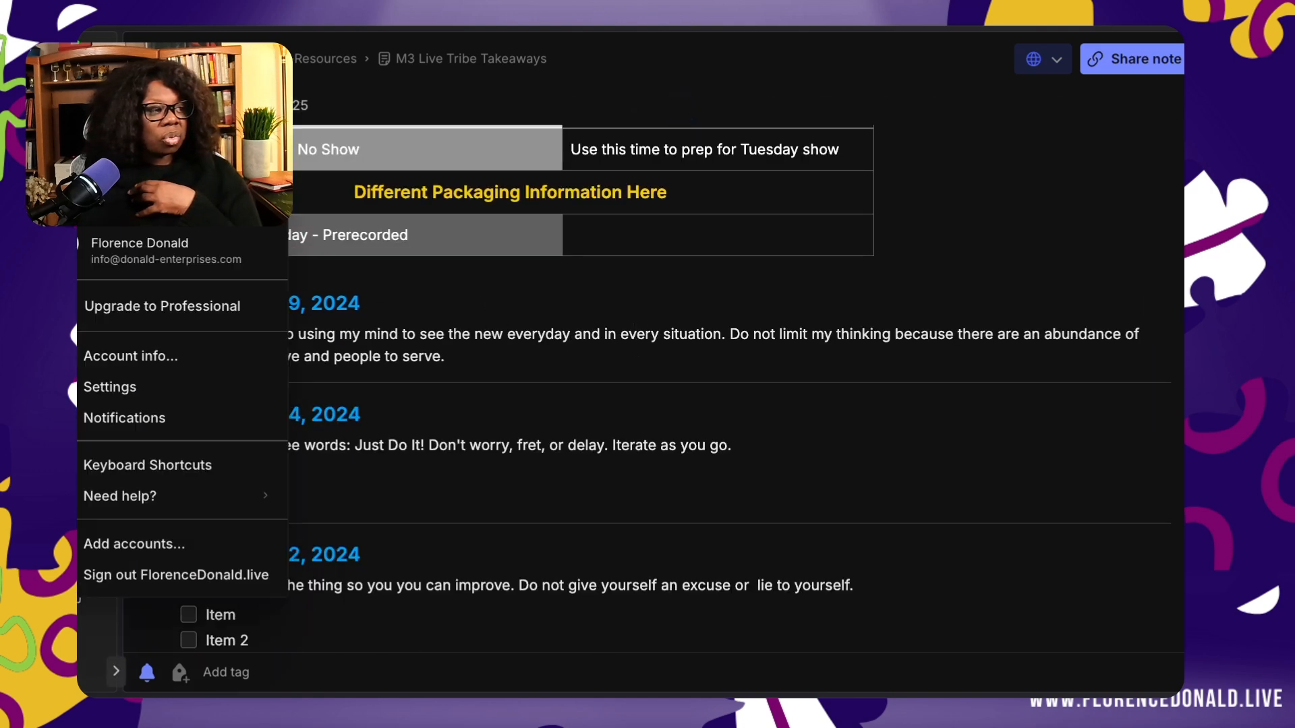
left_click(139, 387)
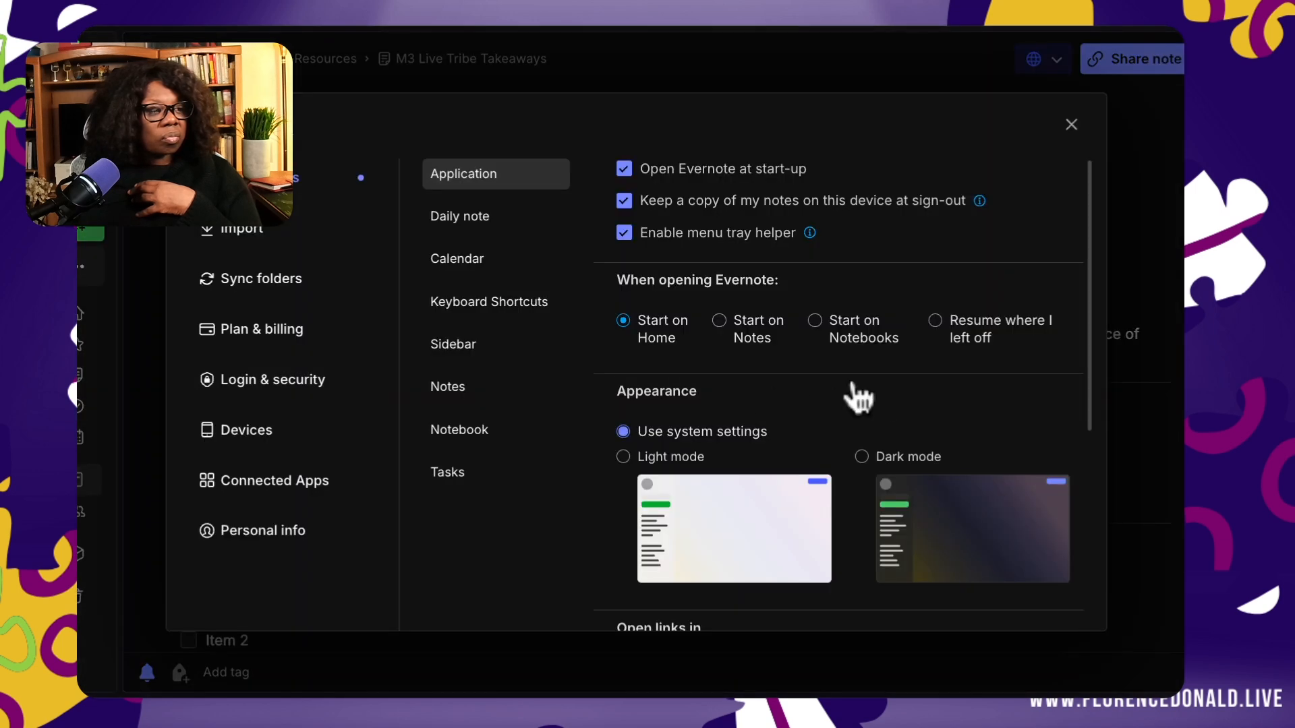
left_click(654, 459)
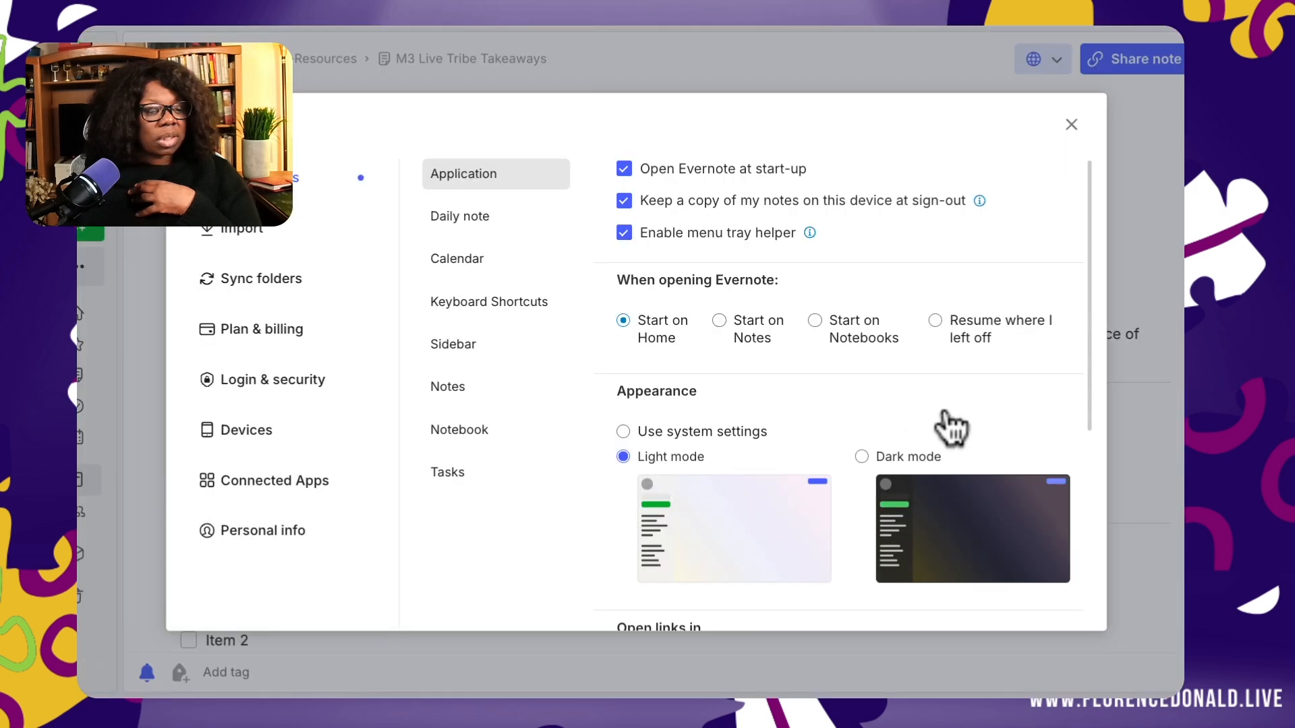
left_click(1072, 126)
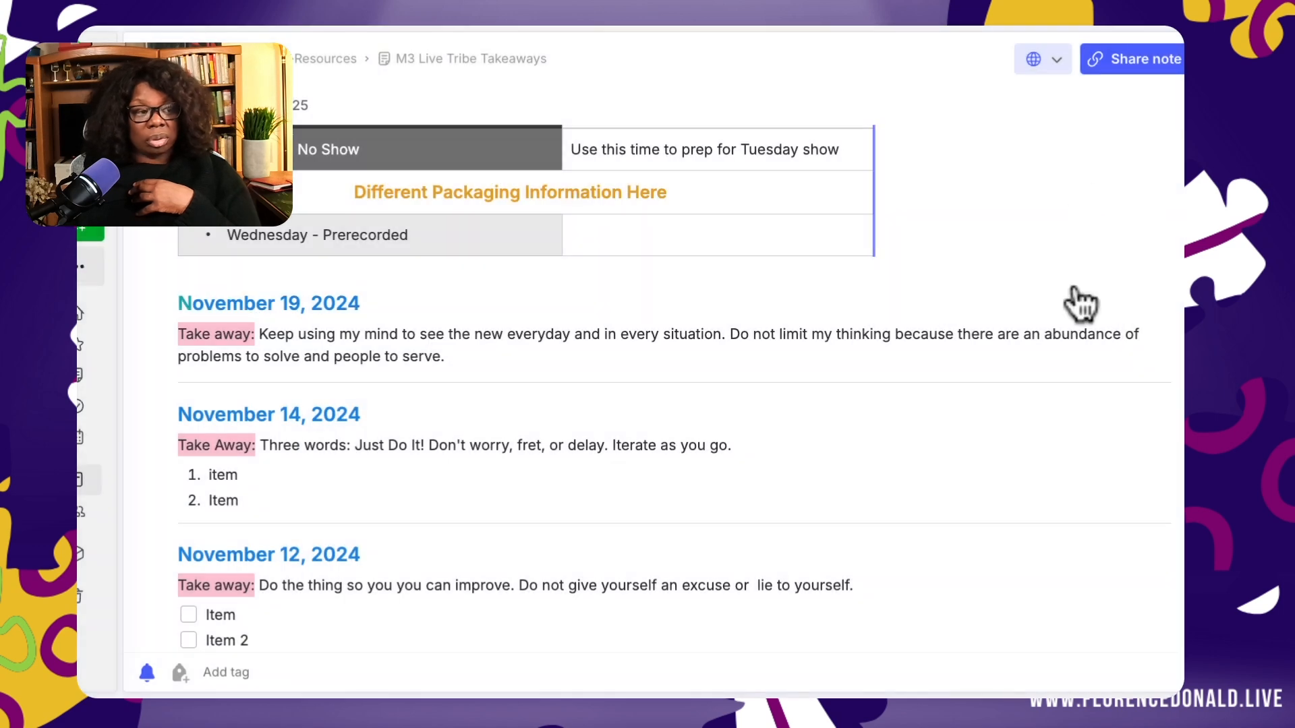
Step: Look over the note's table, dated sections and table of contents, and examine the alignment and additional formatting options for the empty line under the title
scroll(469, 411, "up", 4)
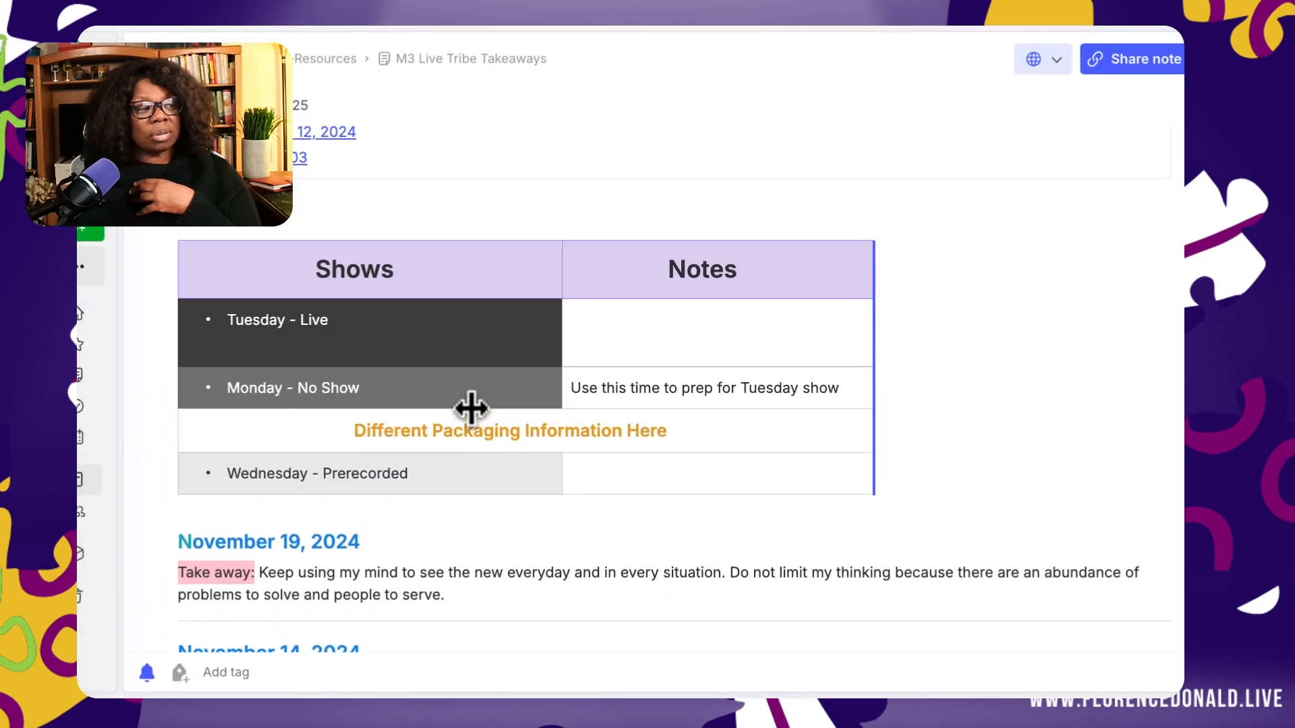
scroll(470, 408, "up", 1)
scroll(472, 407, "down", 5)
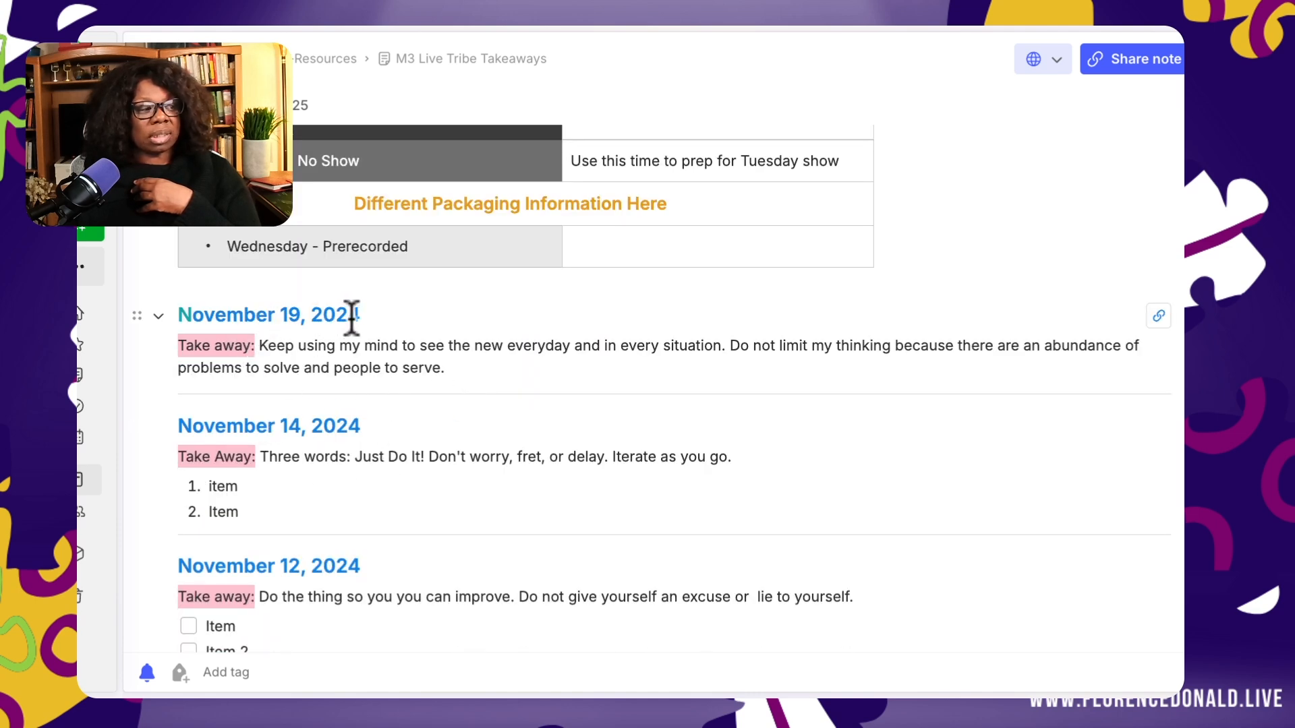
scroll(350, 318, "up", 5)
scroll(358, 322, "up", 2)
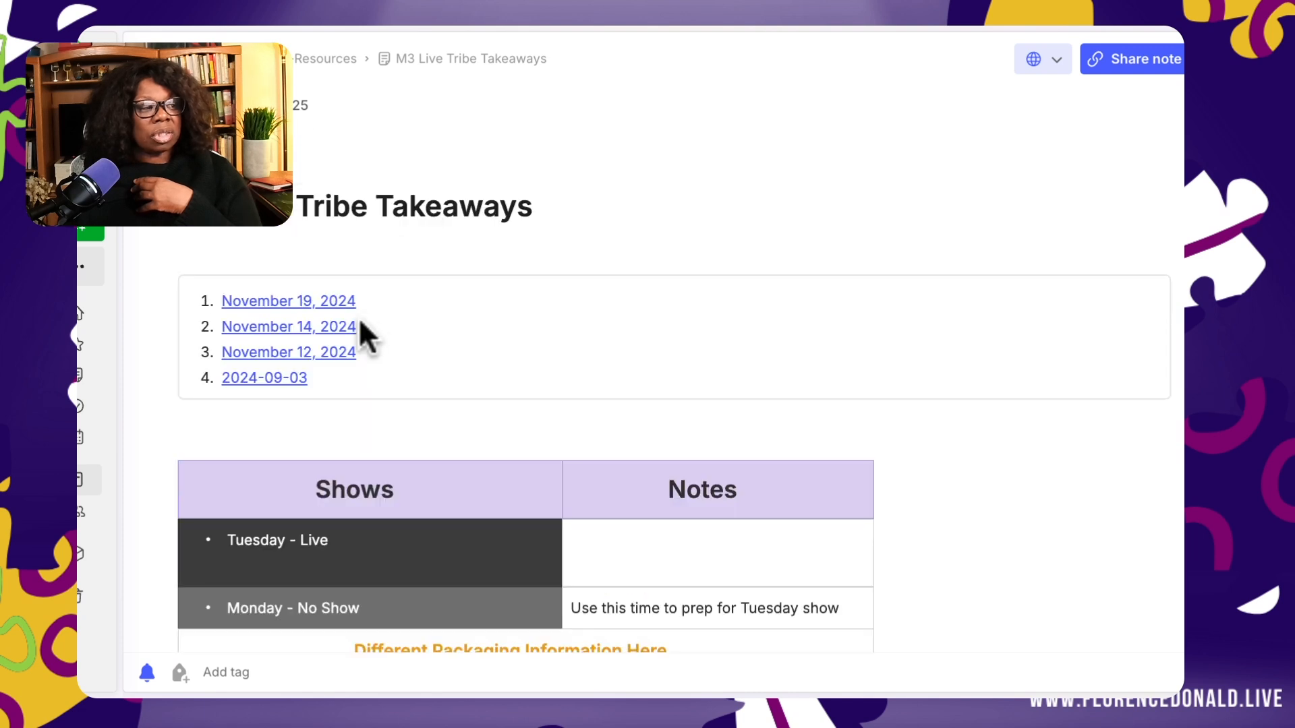
left_click(531, 331)
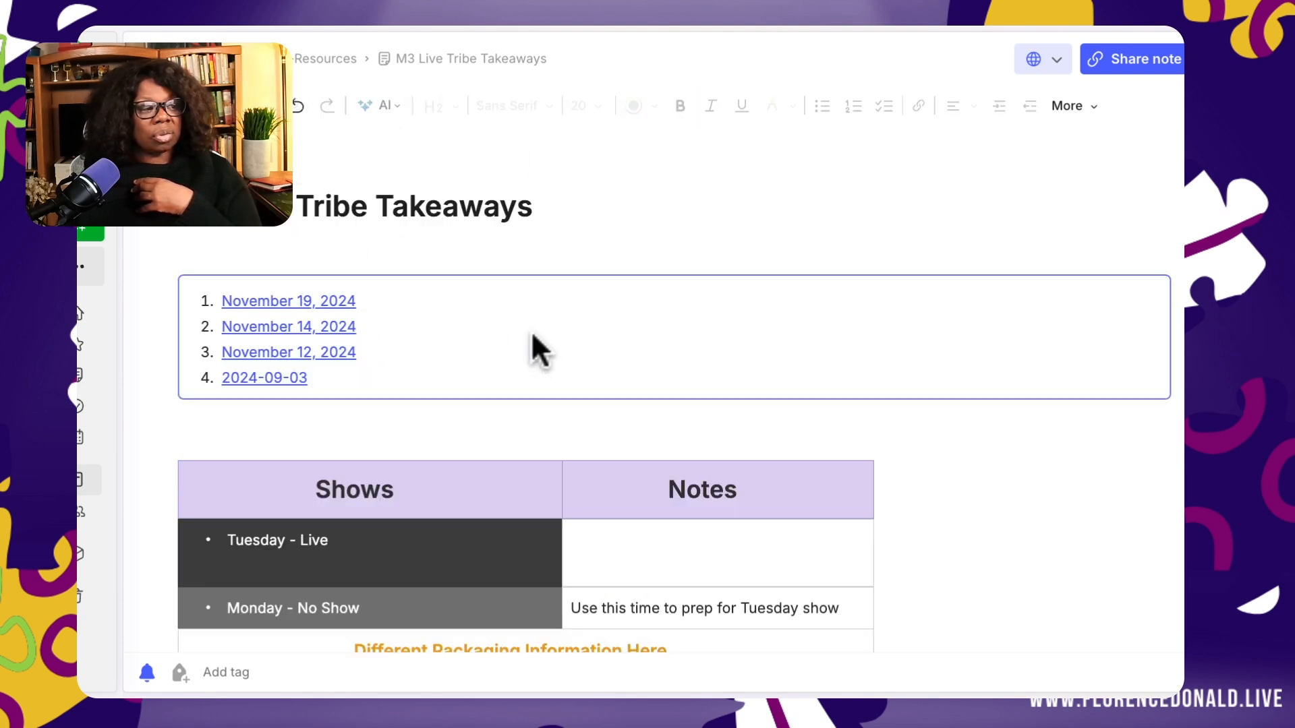
left_click(510, 236)
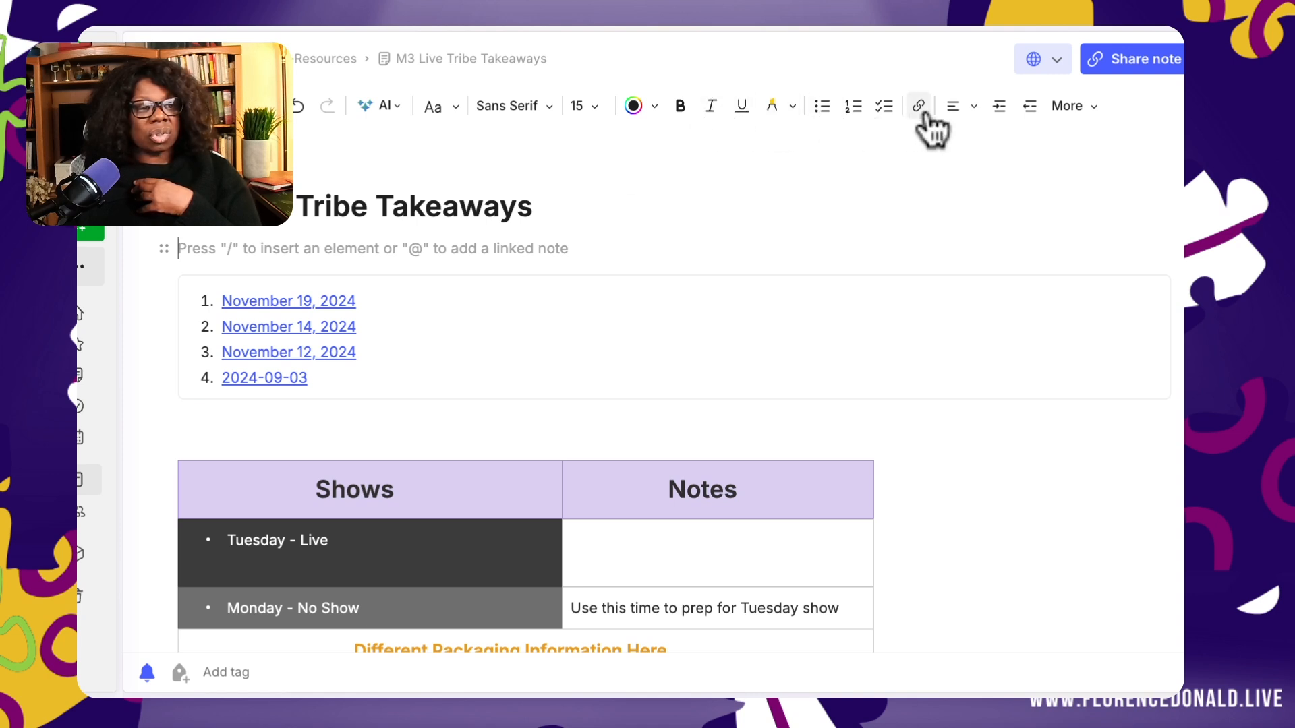
left_click(975, 110)
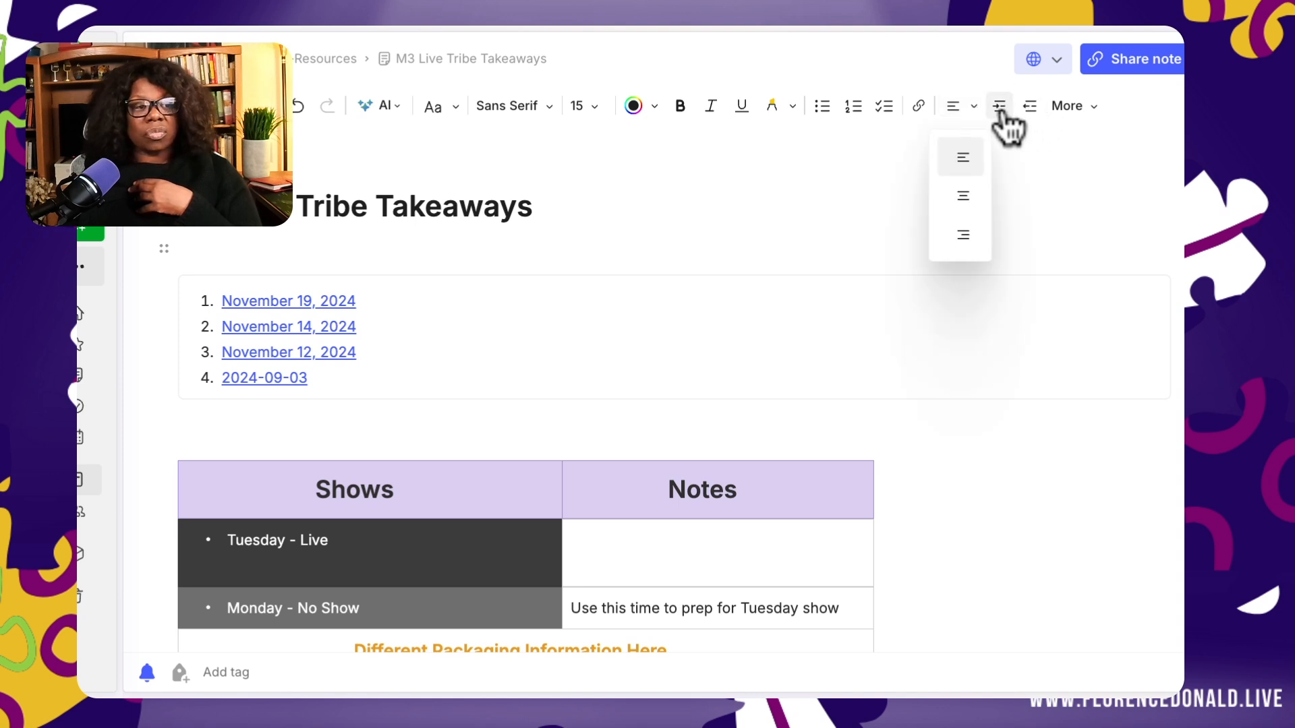
left_click(1091, 108)
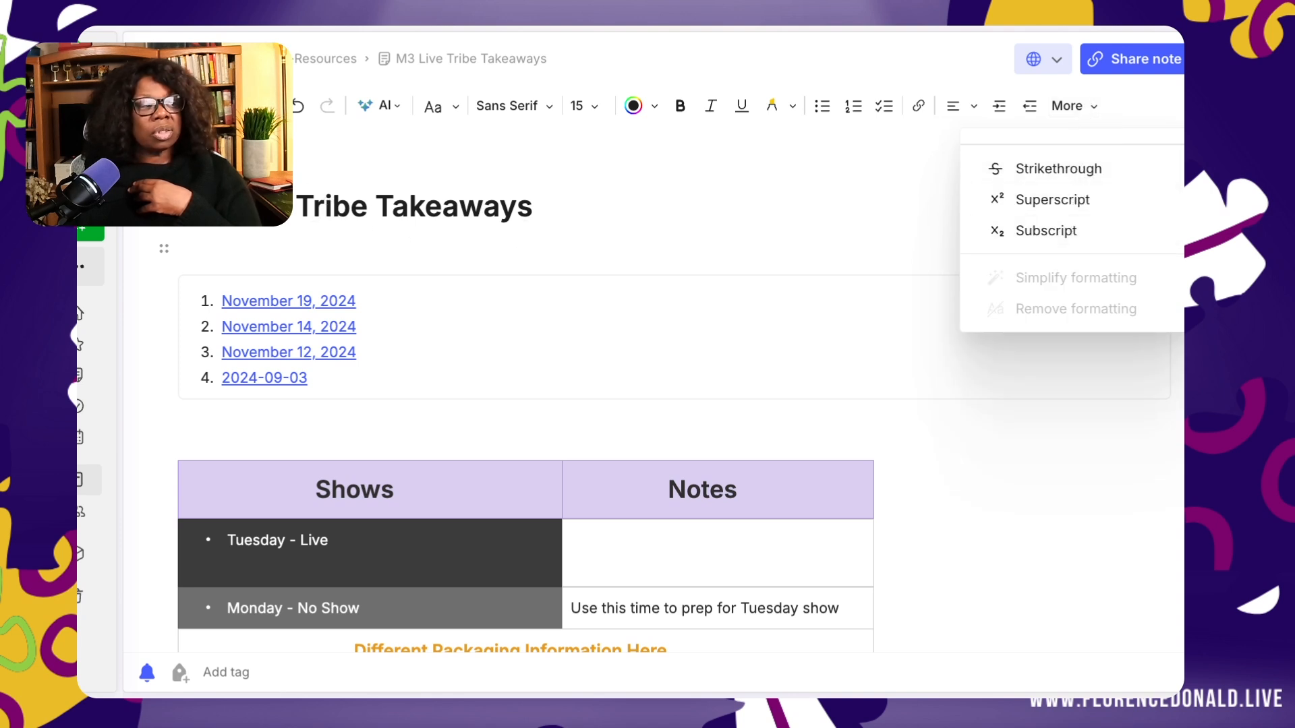
Step: Insert a checkbox labelled "Check box" on the empty line under the note title and tick it
left_click(186, 108)
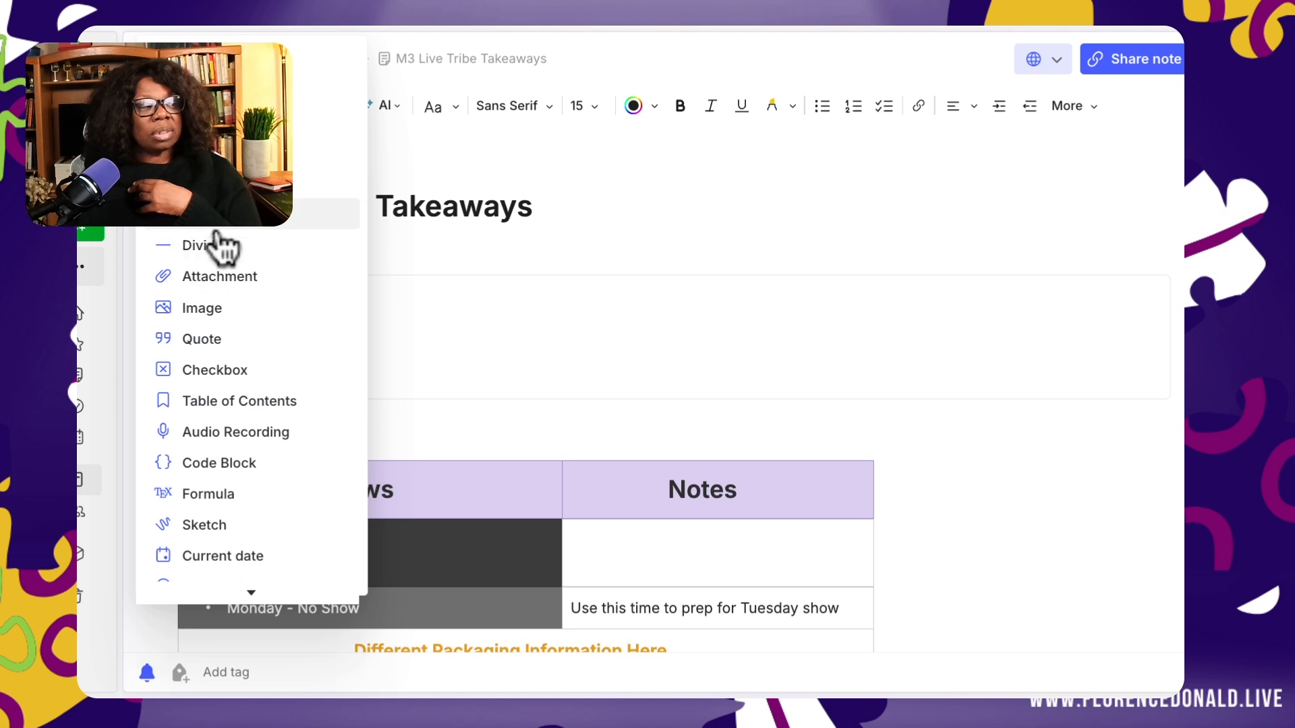
left_click(239, 376)
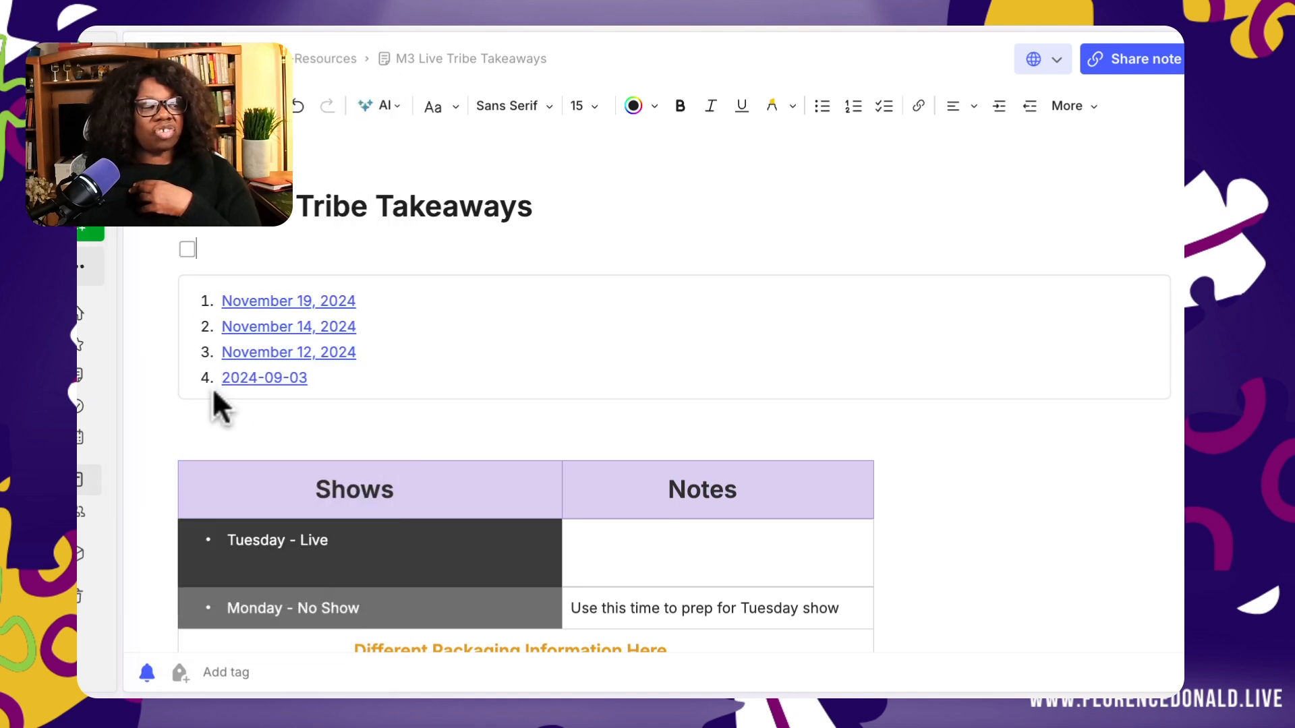
type("Che")
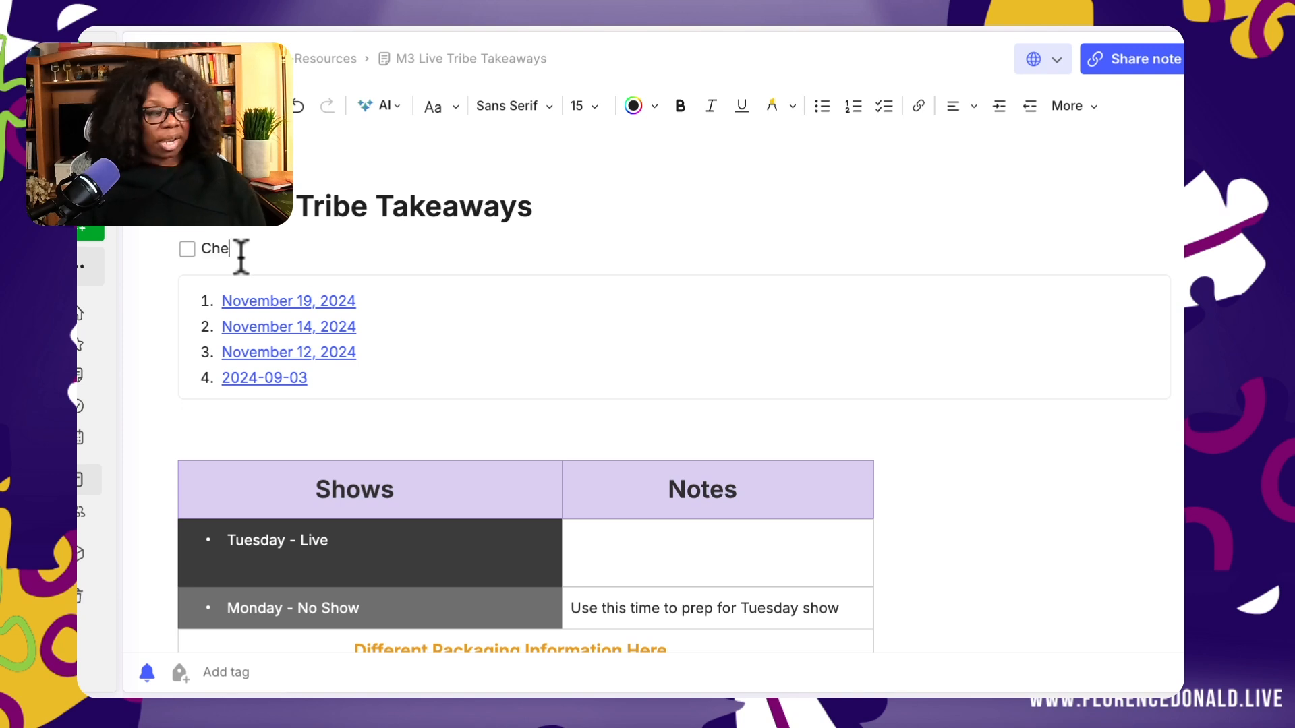
type("ck box")
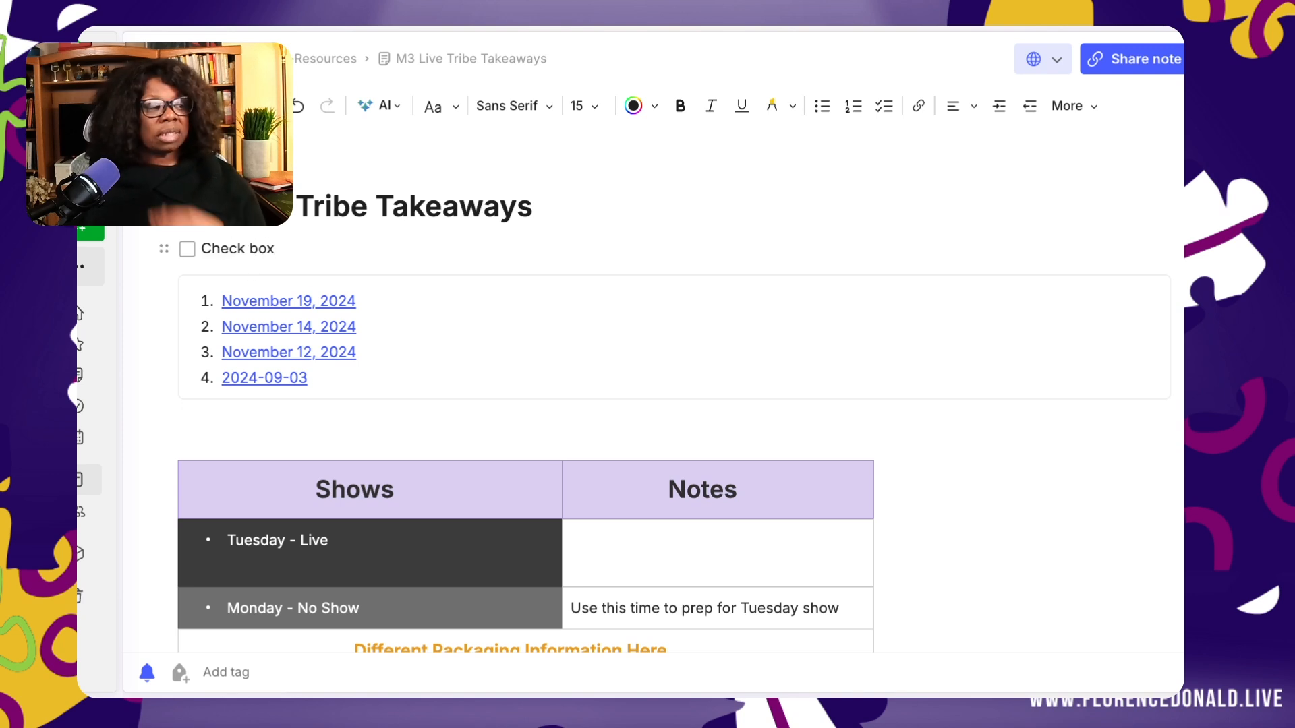
left_click(186, 249)
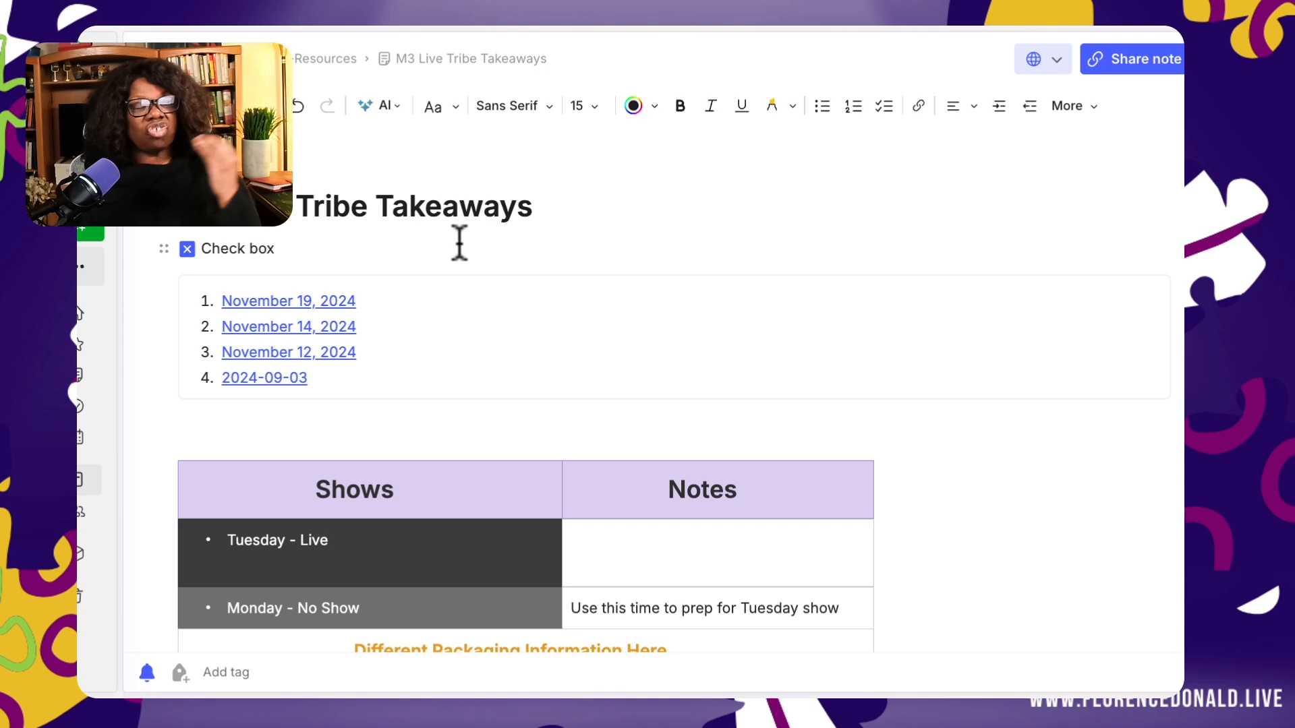
Step: Tick off the first entry, "Item", in the November 12, 2024 checklist
scroll(281, 443, "down", 6)
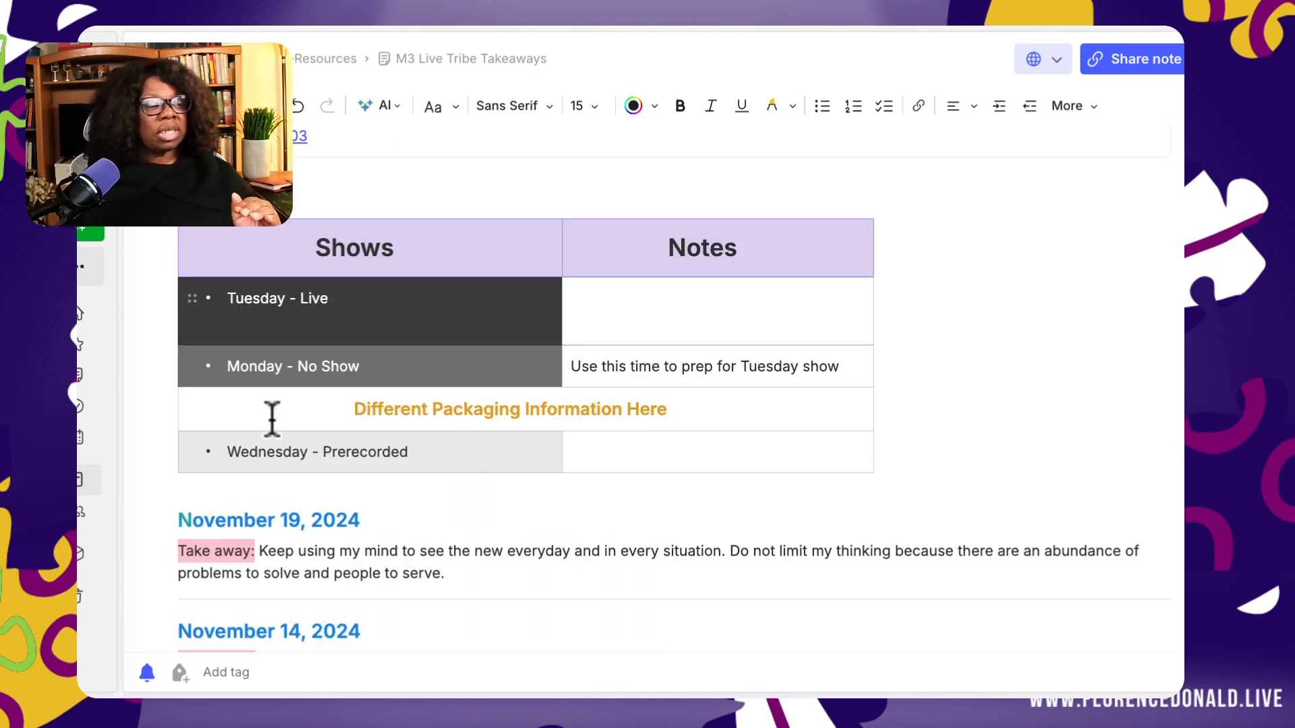
scroll(270, 417, "down", 5)
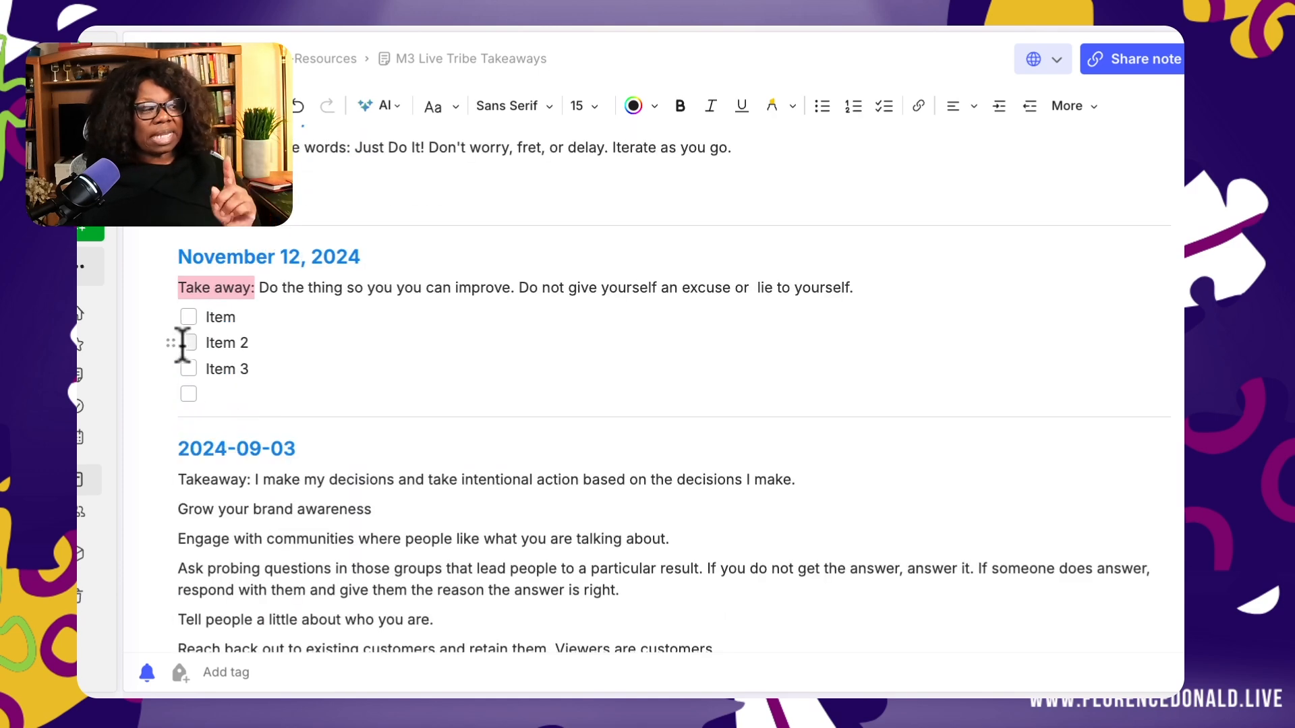
left_click(188, 321)
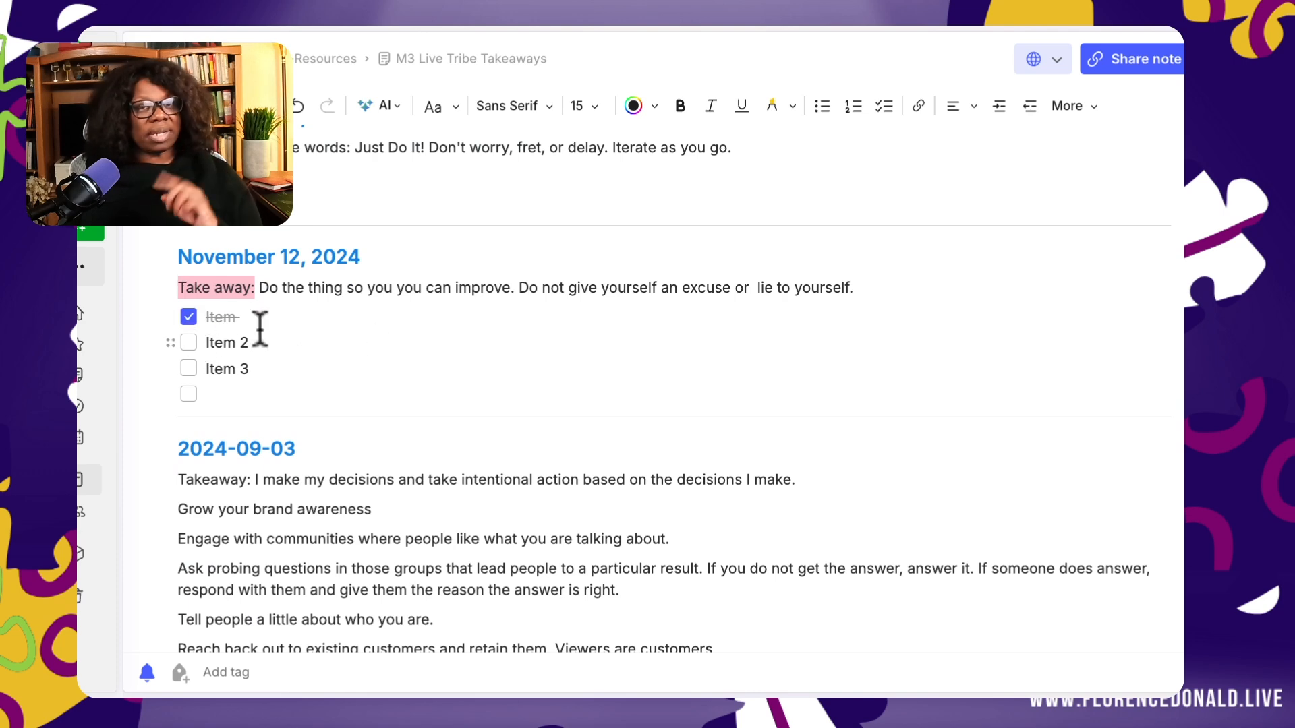
Step: Set the font size of the November 14, 2024 takeaway text following the "Take Away:" label to 30
scroll(273, 331, "up", 3)
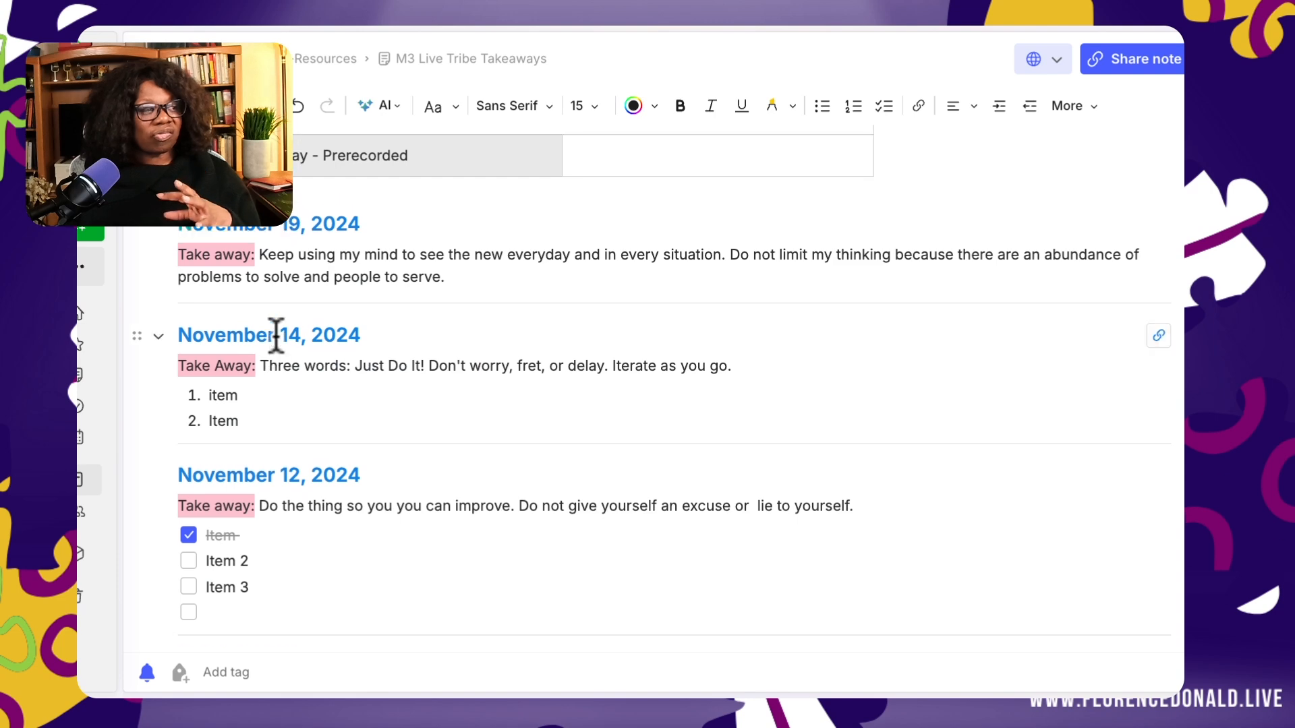
scroll(276, 335, "up", 5)
left_click(274, 331)
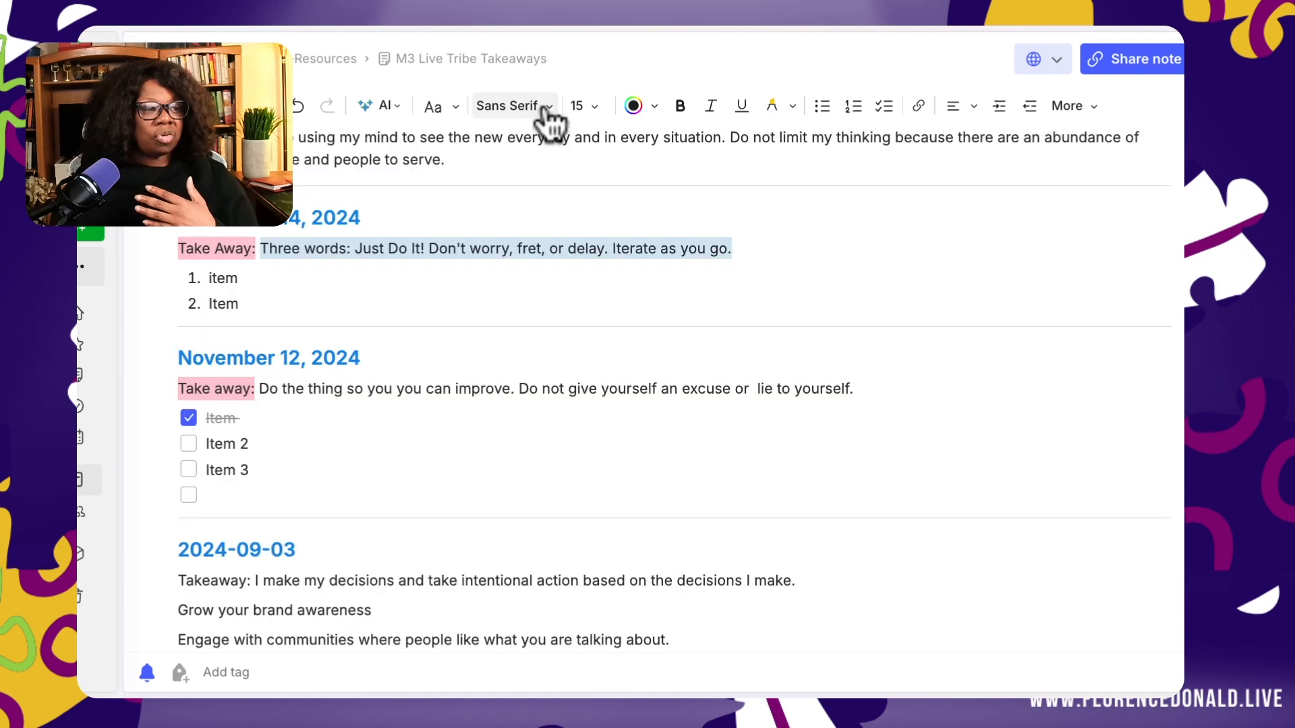
left_click(545, 108)
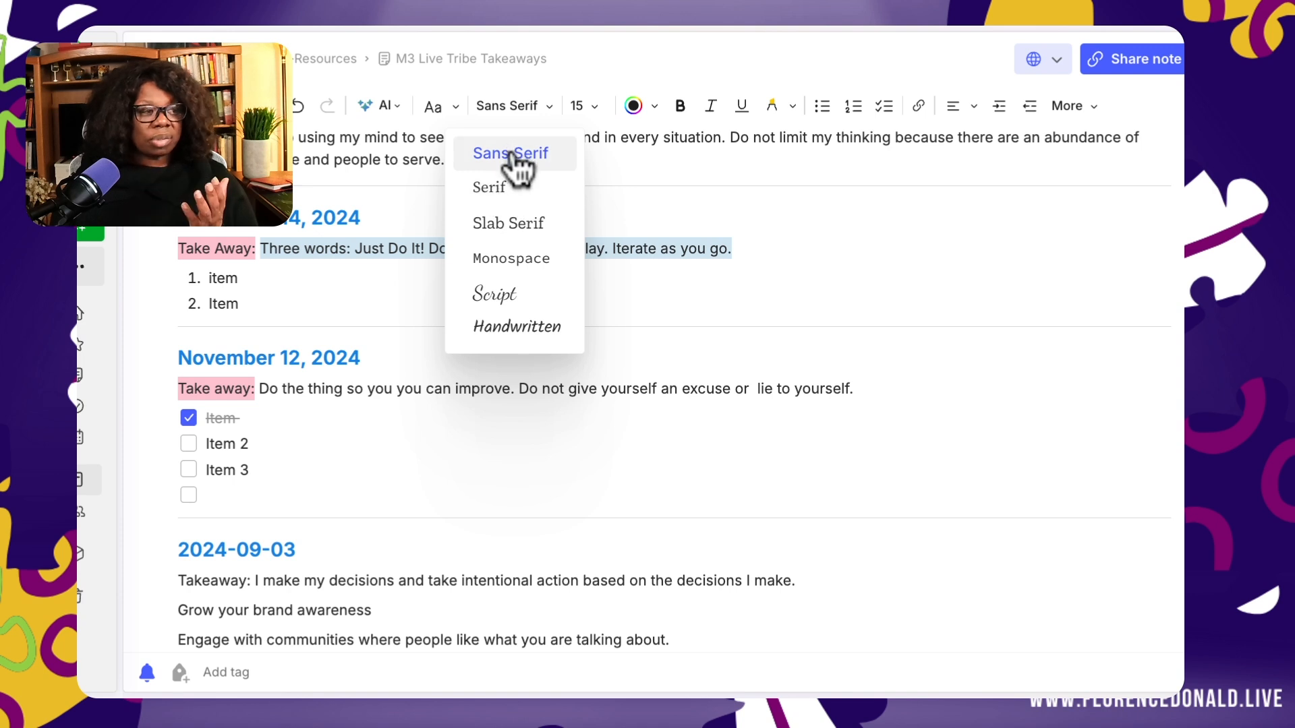
left_click(452, 109)
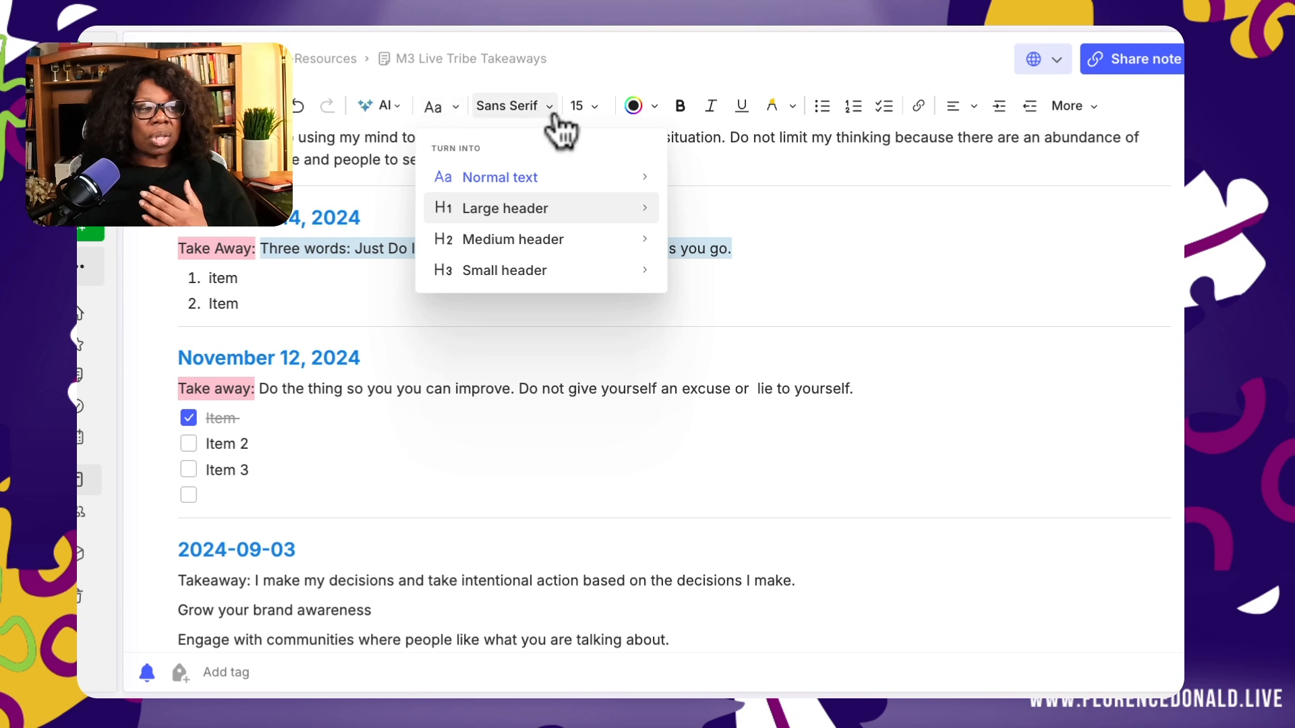
left_click(591, 109)
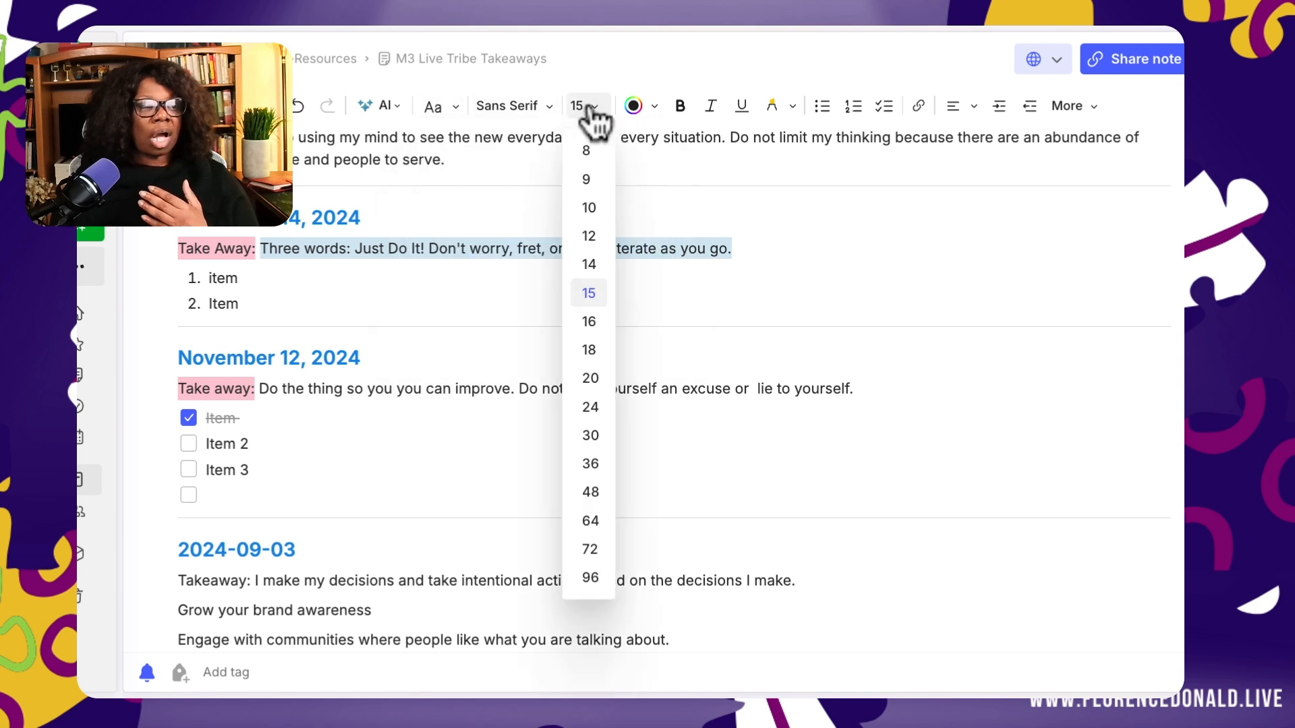
left_click(591, 436)
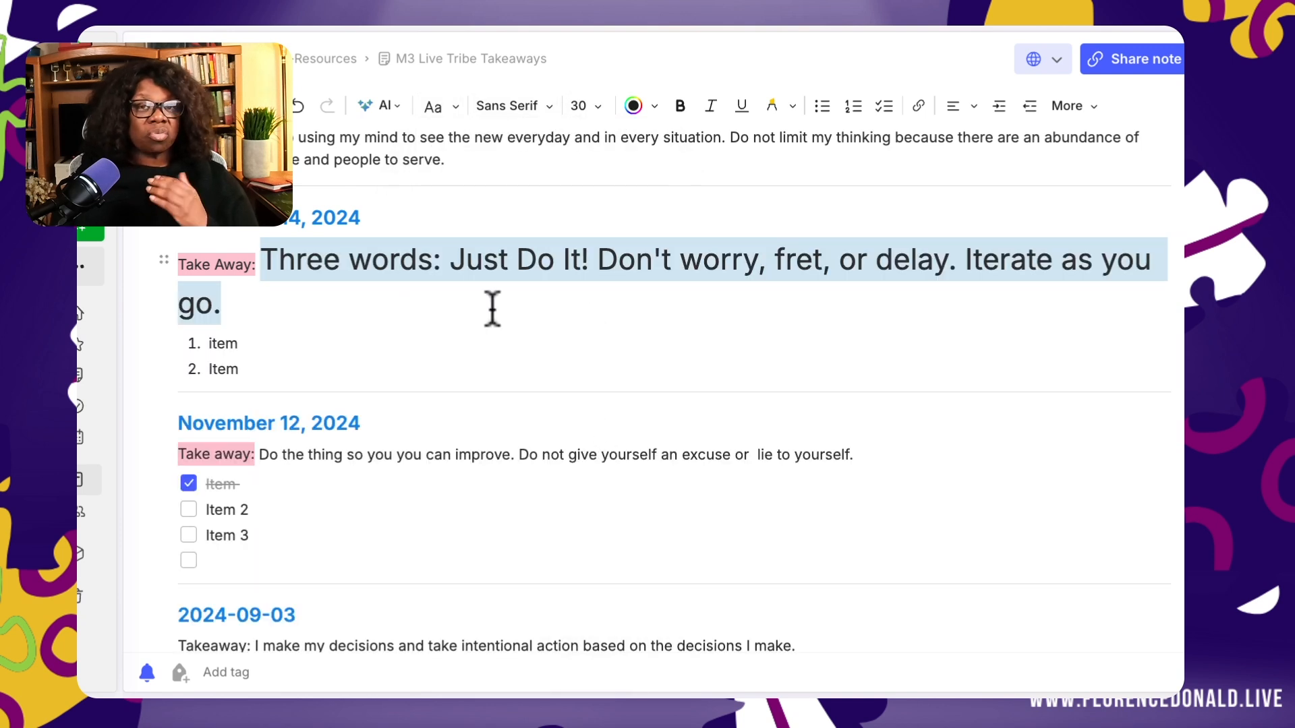